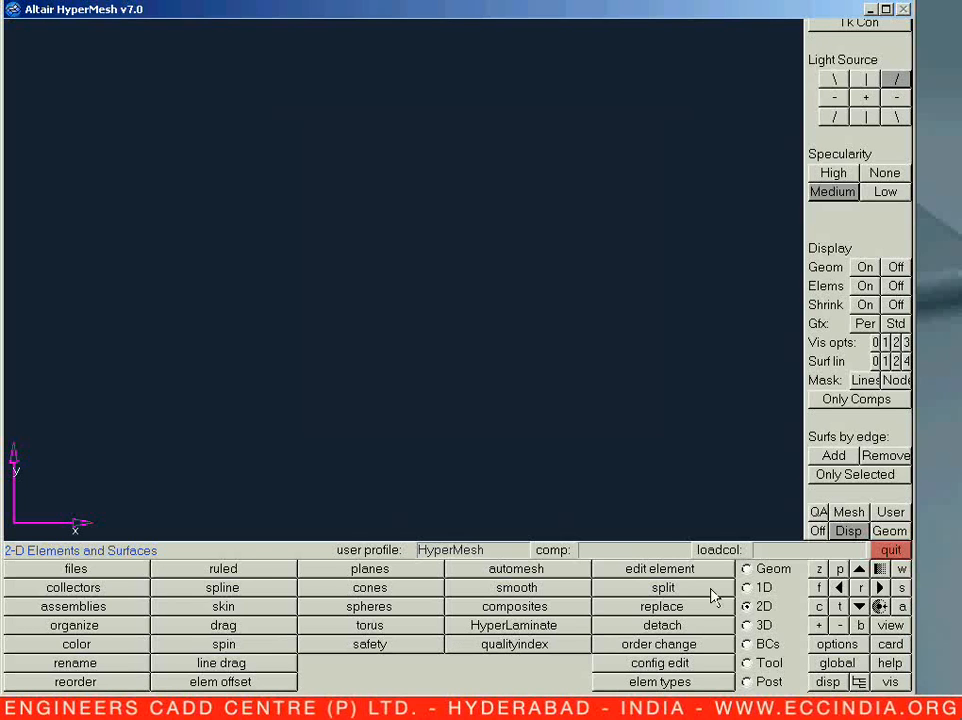
Step: Define a base node by coordinates and create nine nodes on the z-axis plane, arranged in three columns of three
key(F8)
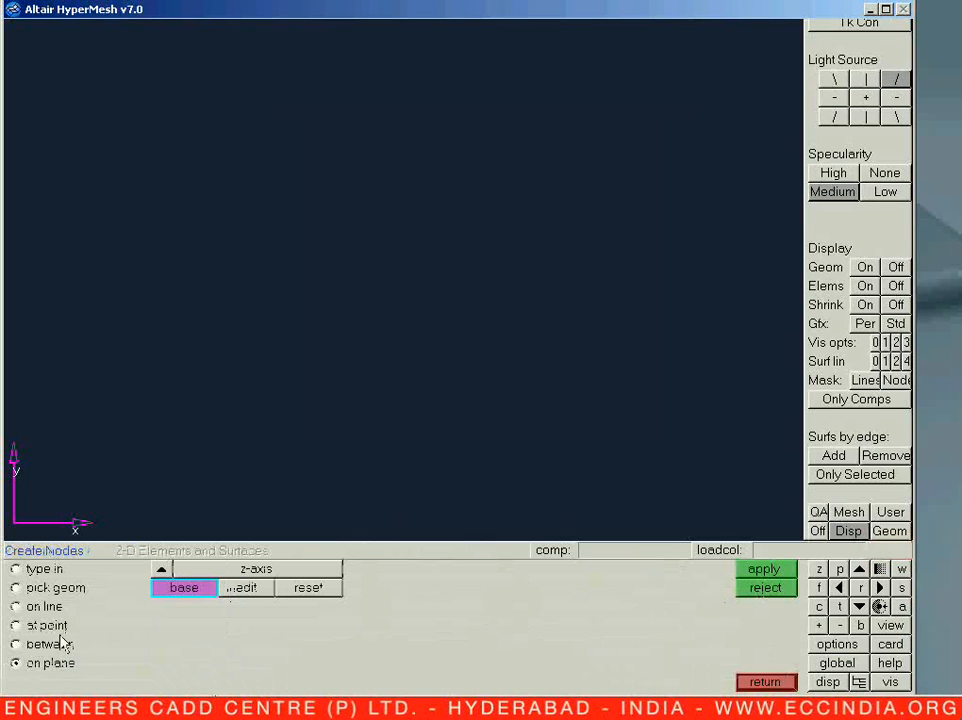
click(245, 588)
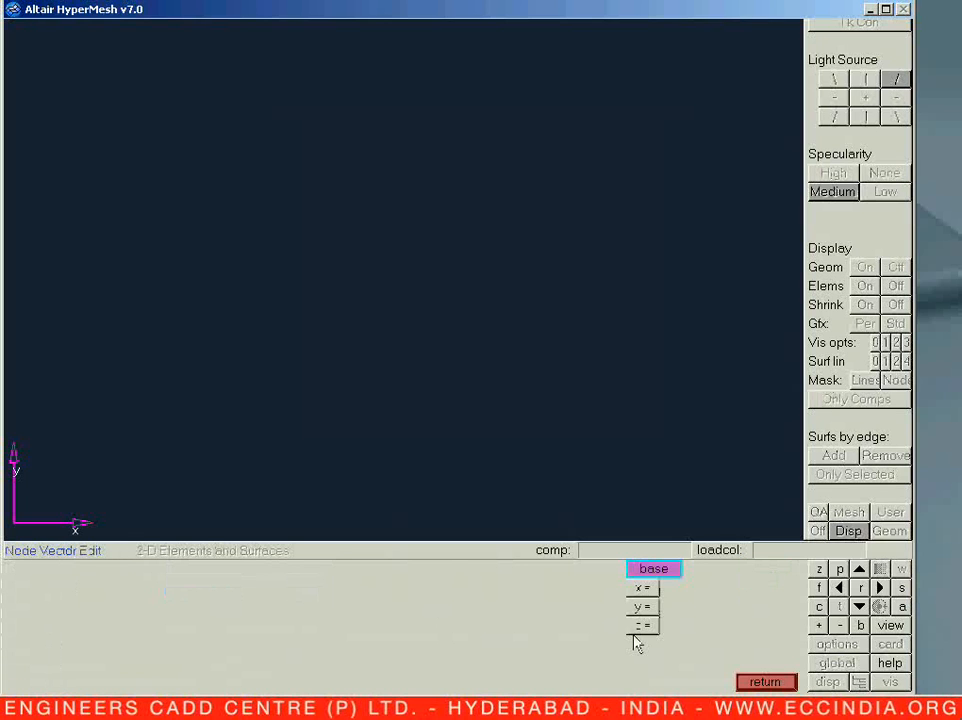
click(745, 681)
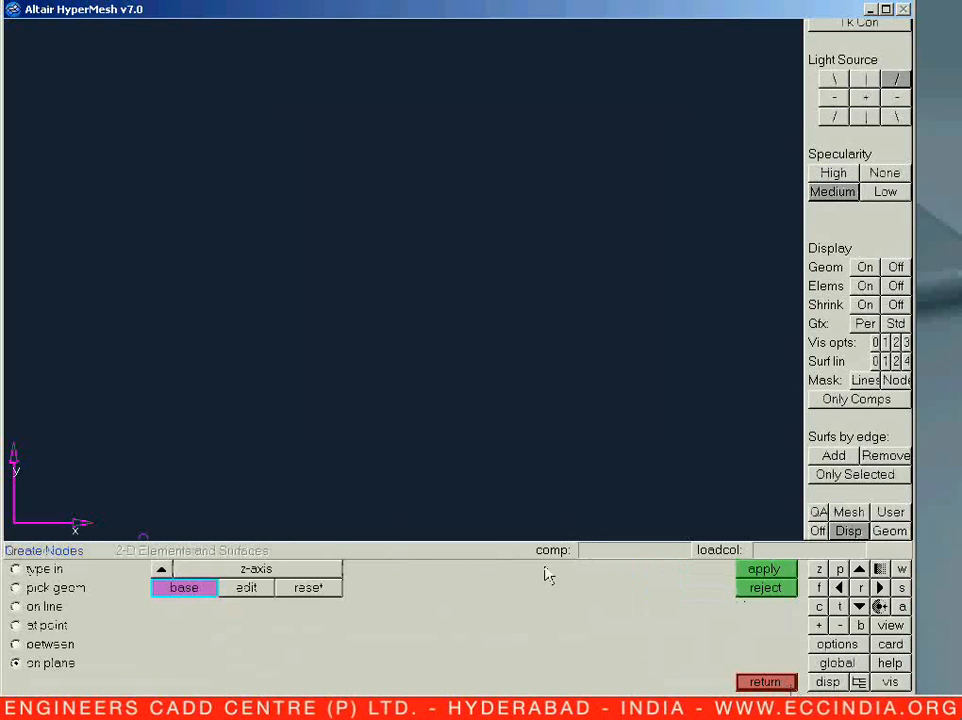
click(741, 570)
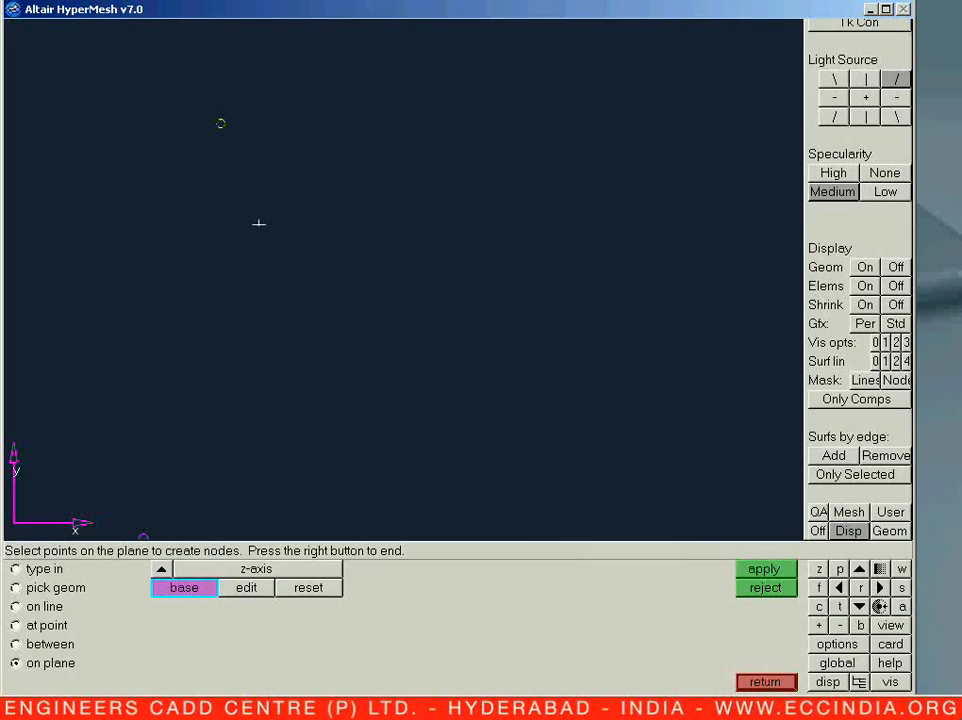
click(175, 274)
click(227, 495)
click(419, 116)
click(504, 254)
click(470, 454)
click(642, 70)
click(724, 269)
right_click(699, 467)
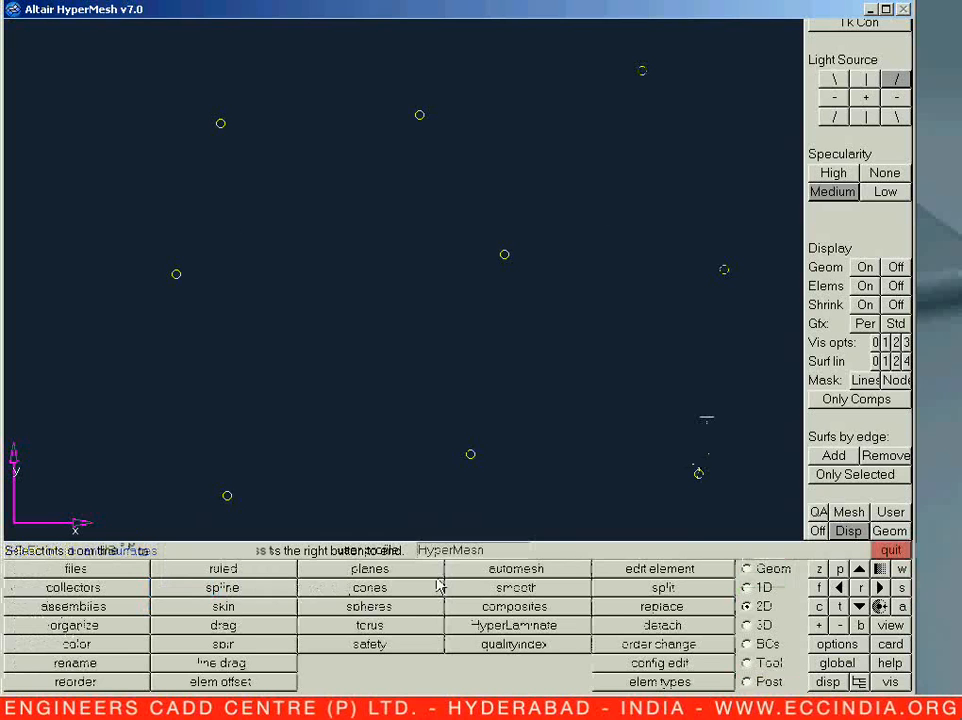
Step: Create a smooth line through the three nodes of the left column
click(748, 569)
click(390, 574)
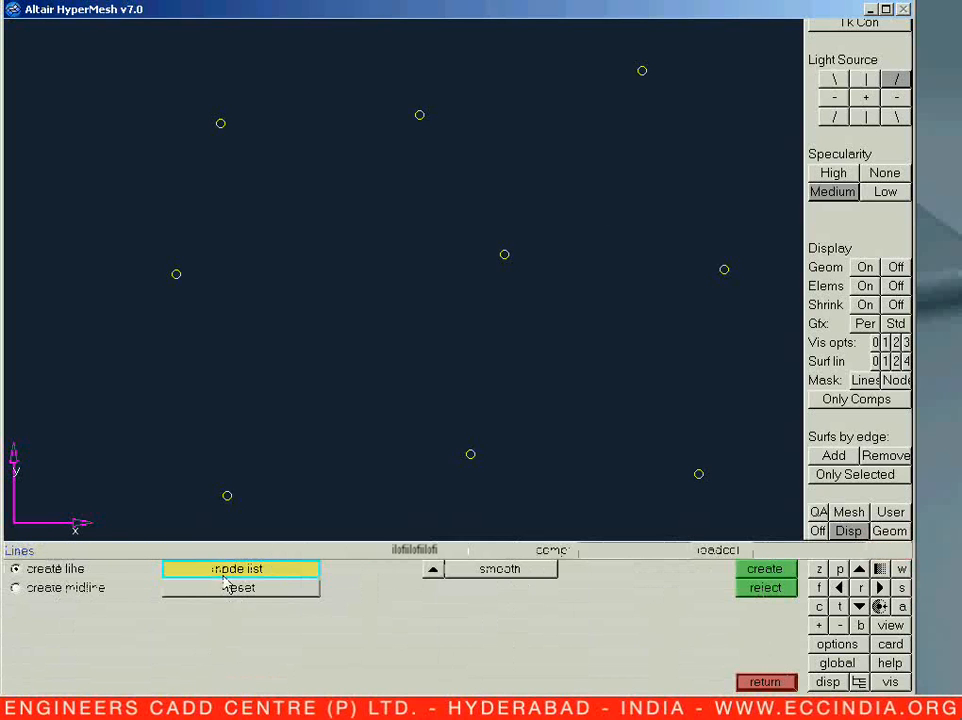
click(440, 564)
click(411, 622)
click(227, 496)
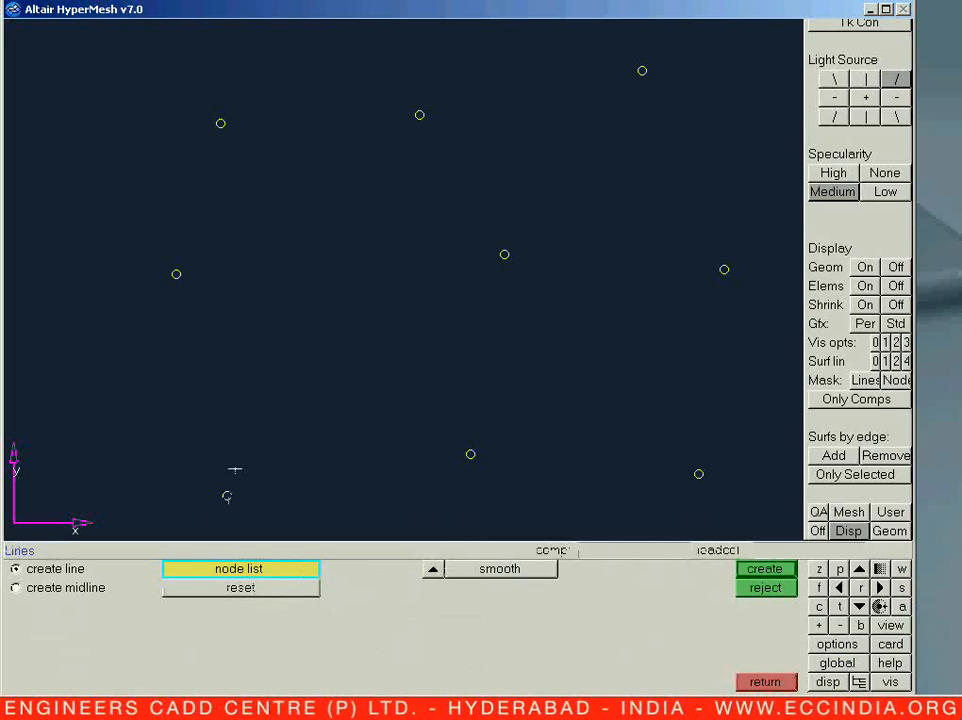
click(220, 124)
middle_click(280, 165)
Step: Create one smooth line through the three middle-column nodes and another through the three right-column nodes
click(419, 115)
click(504, 254)
middle_click(471, 420)
click(642, 70)
click(724, 269)
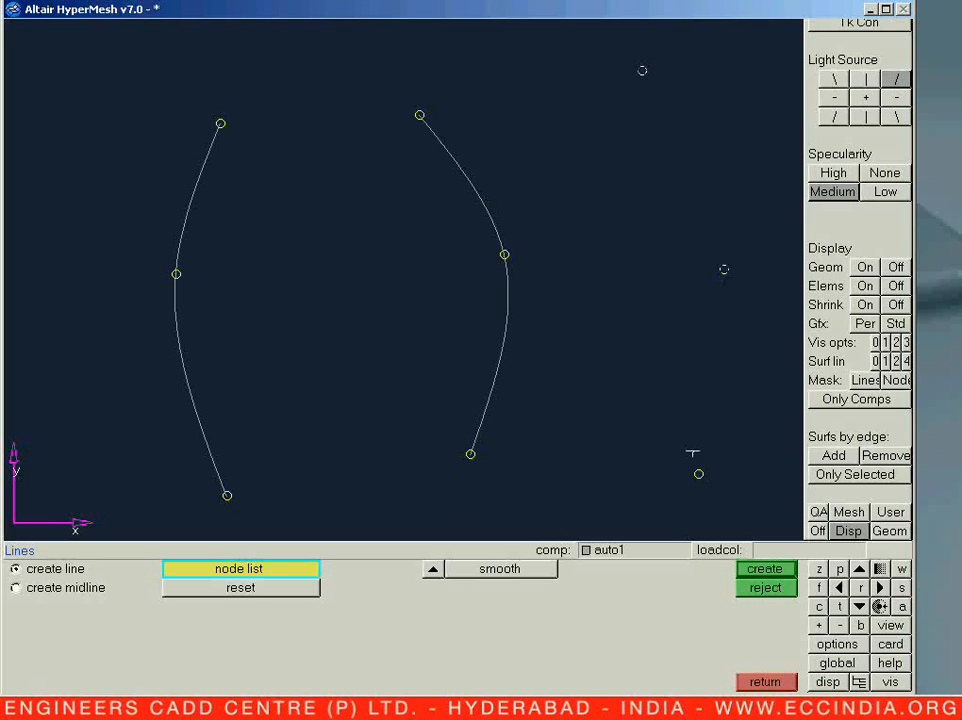
middle_click(658, 396)
key(Escape)
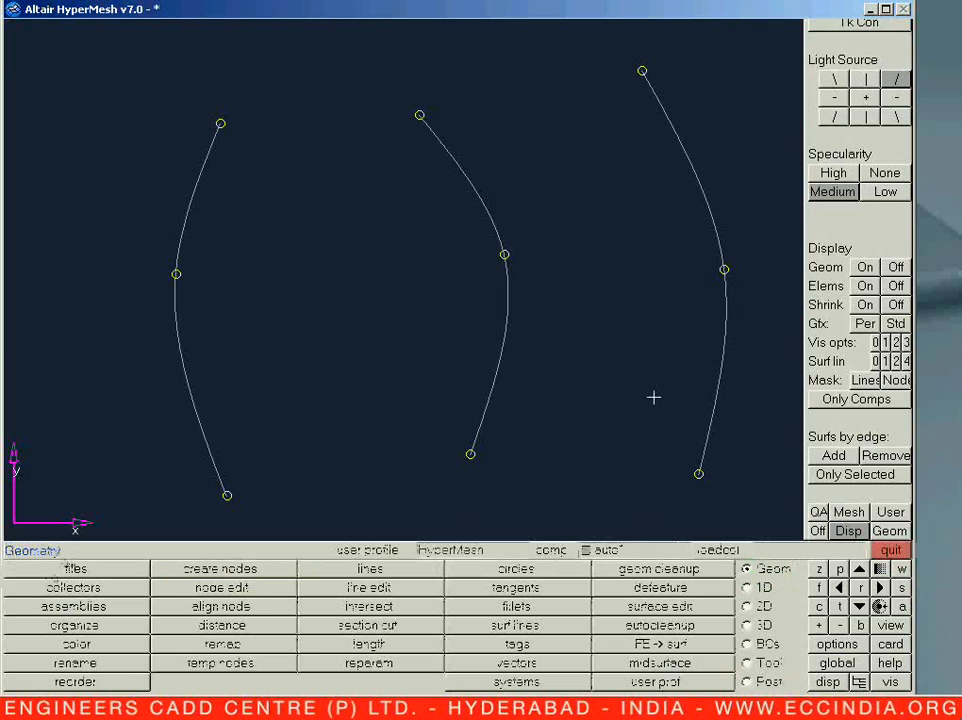
key(f)
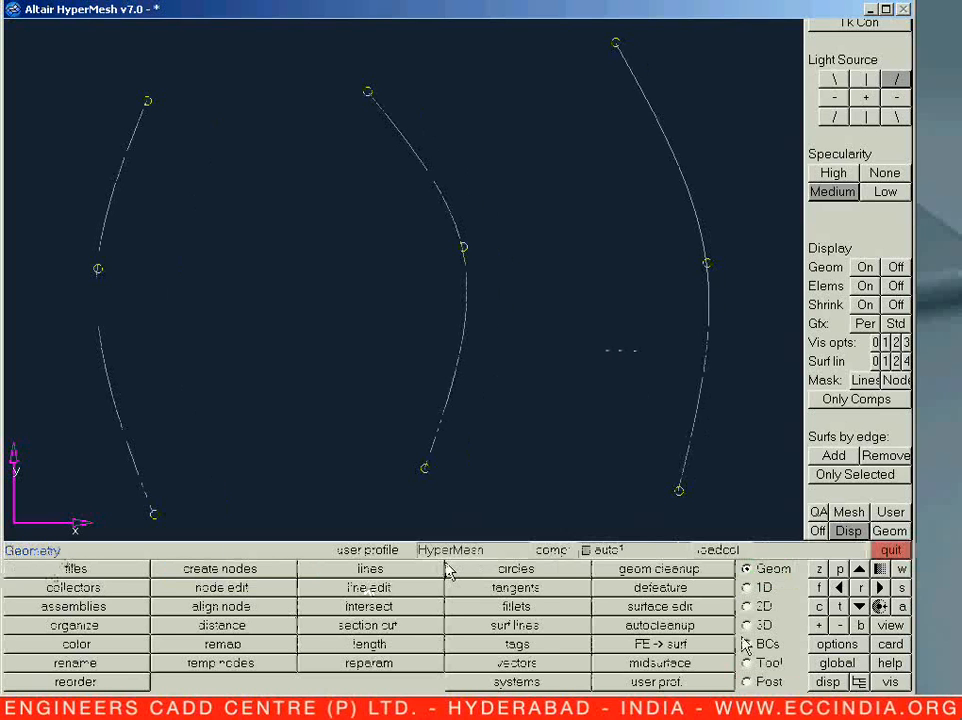
click(758, 607)
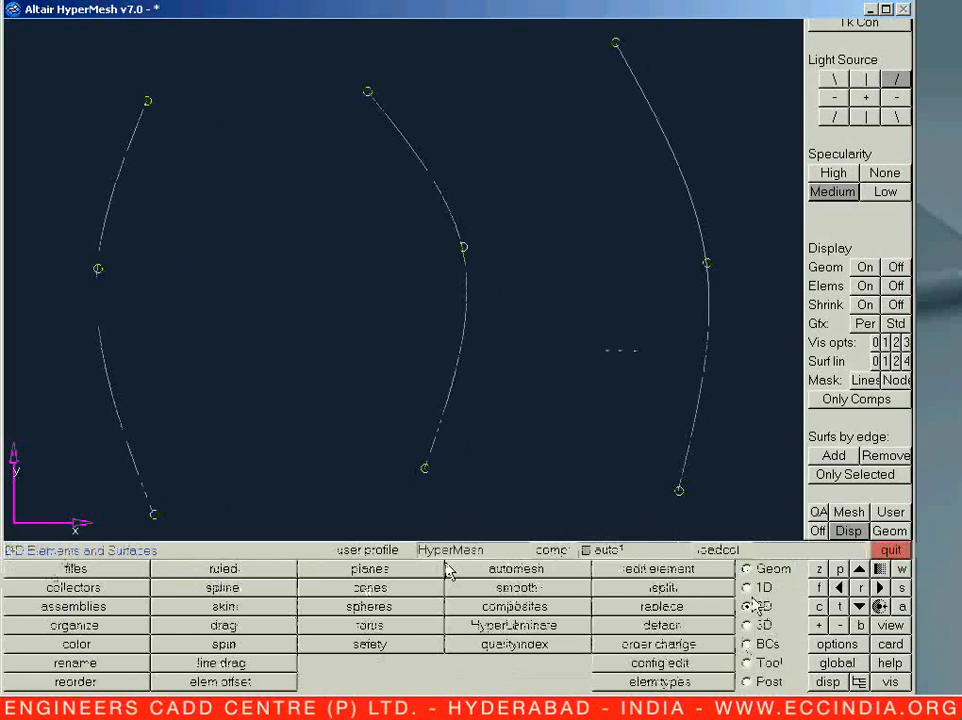
click(240, 610)
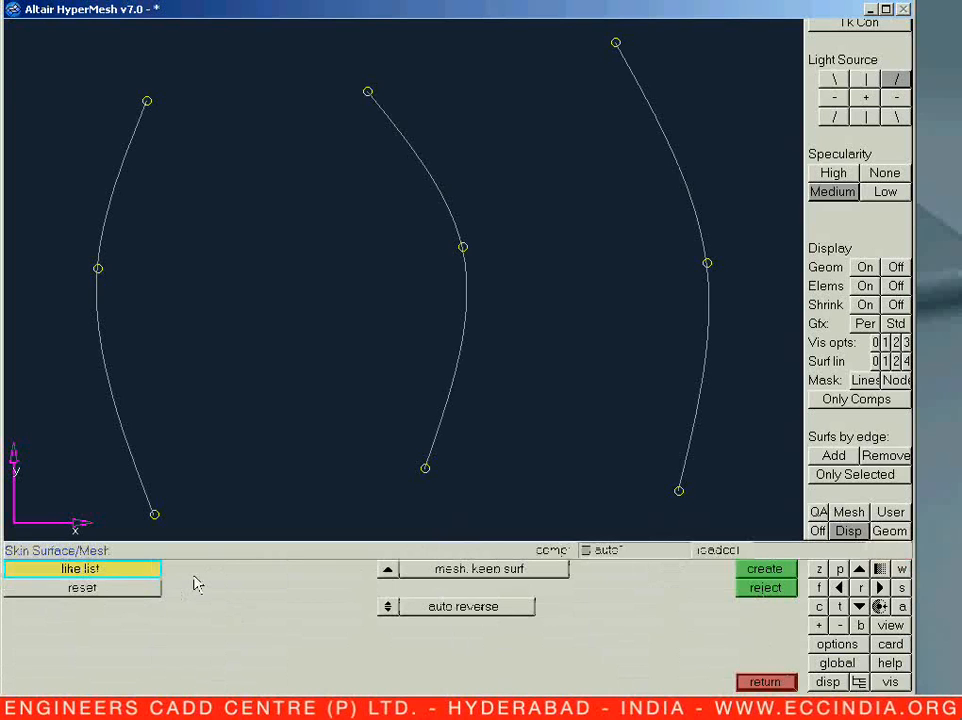
key(Escape)
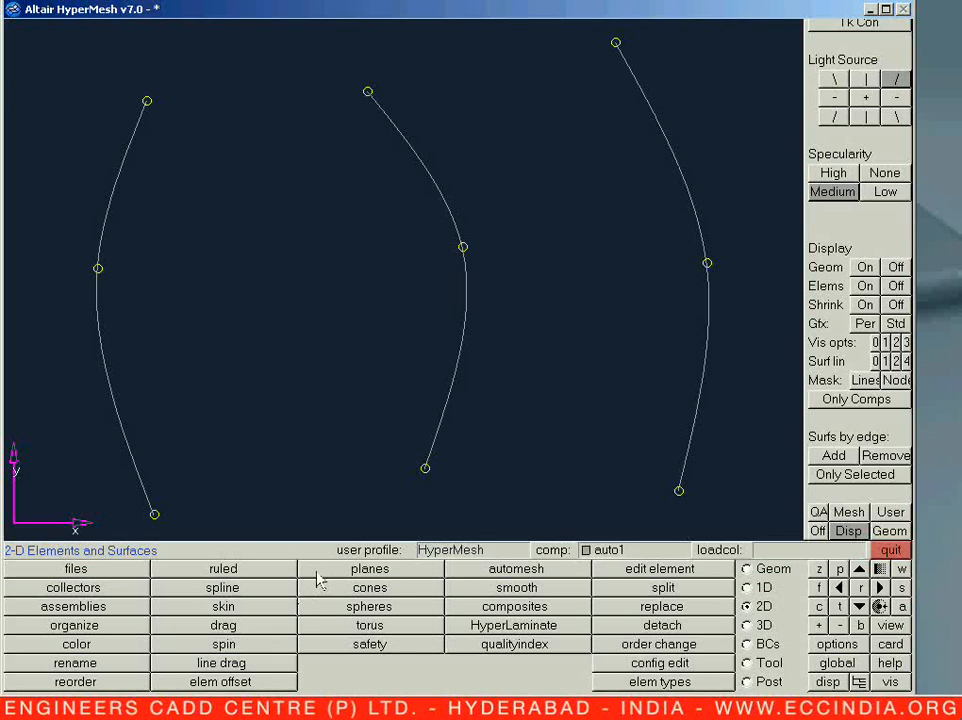
click(243, 591)
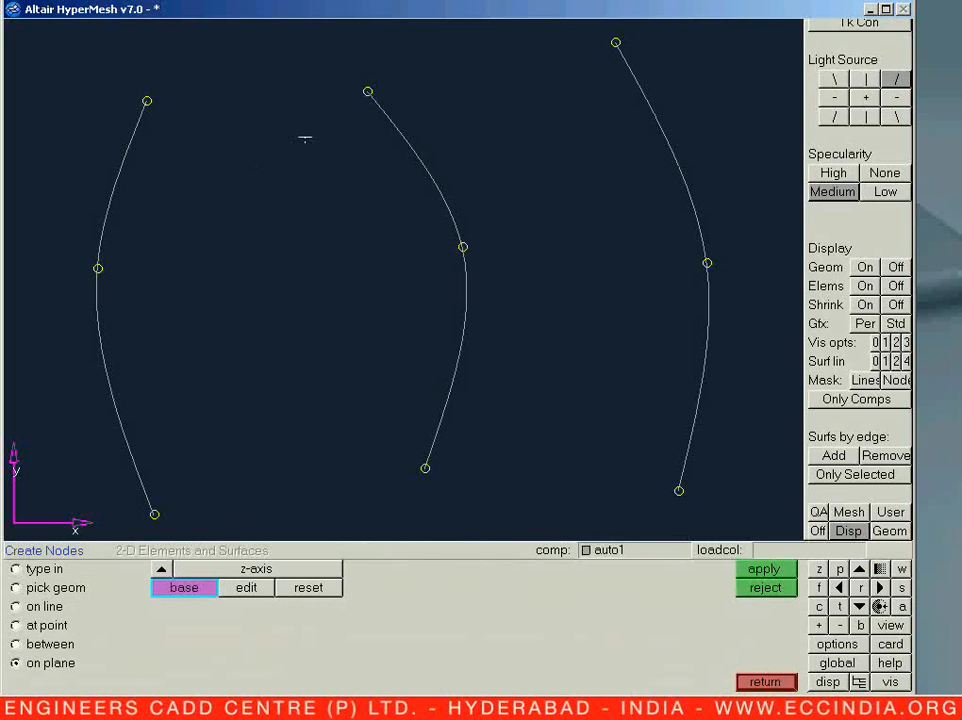
Step: Try to create nodes on the z-axis plane near the upper end of the left line, and restore the top view
ctrl+drag(322, 163, 337, 240)
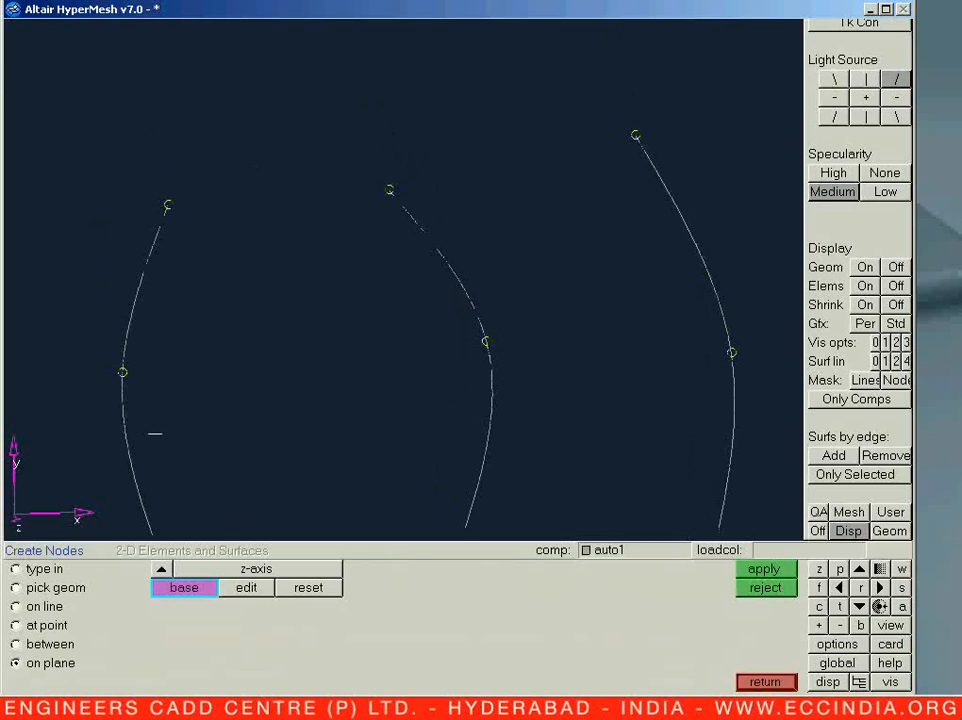
click(205, 130)
click(766, 569)
click(218, 153)
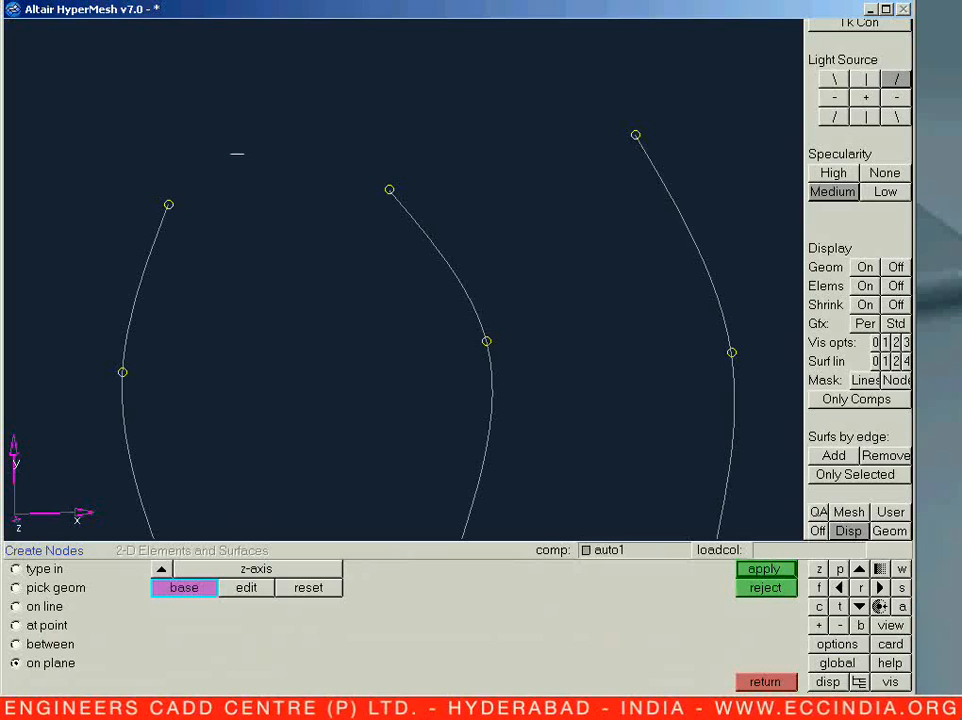
click(775, 573)
click(204, 168)
key(f)
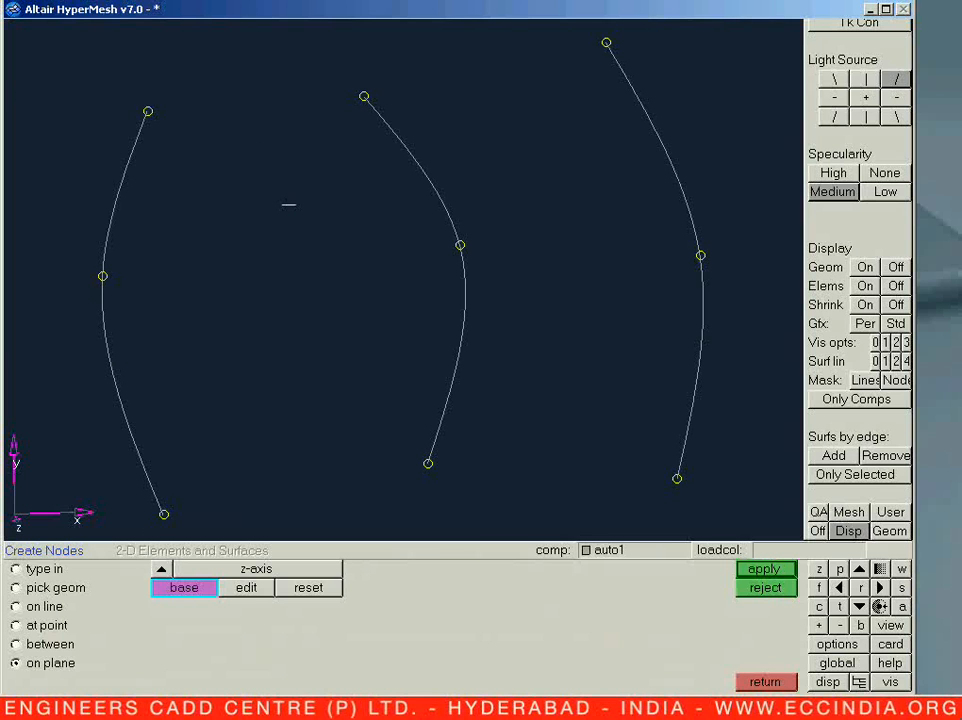
key(v)
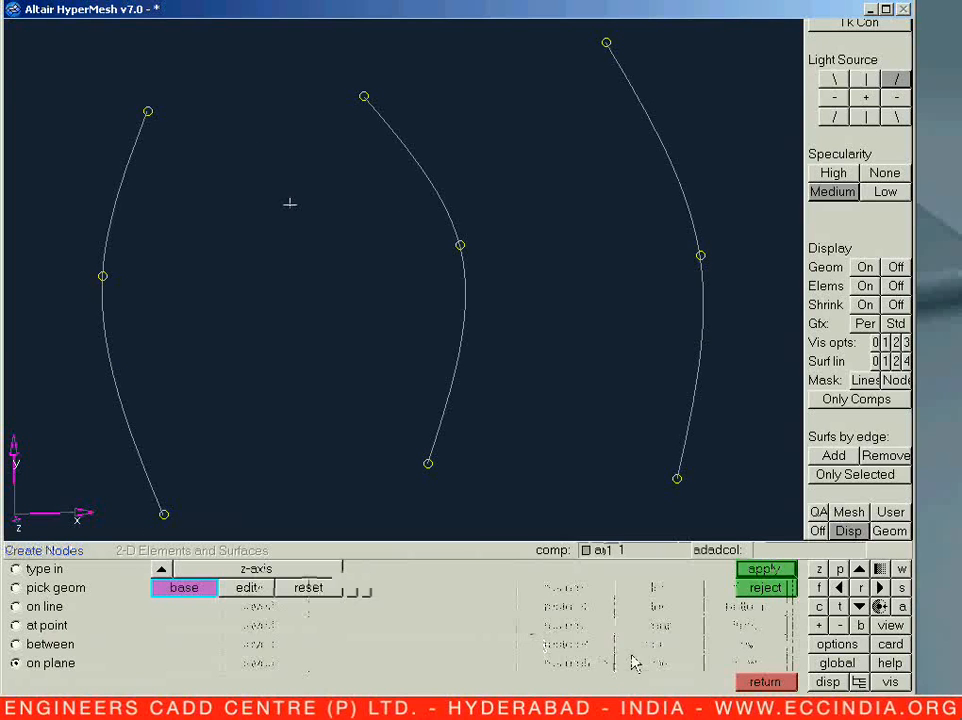
click(648, 609)
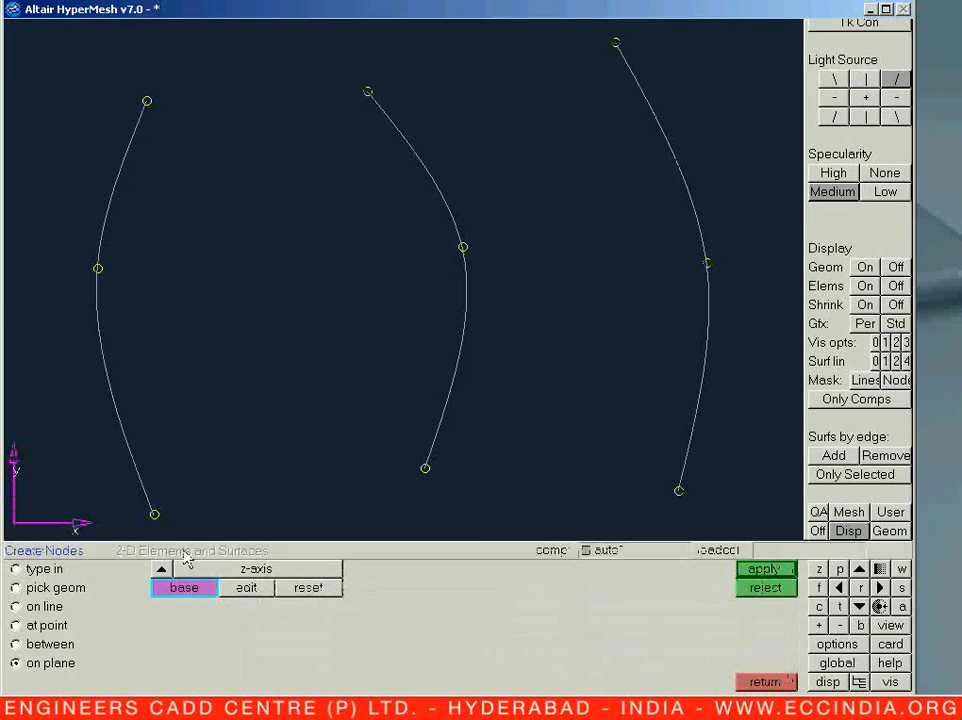
Step: With the left line's lower end node as base, create three nodes across the upper gap between the left and middle lines
click(154, 514)
click(744, 573)
click(711, 436)
click(178, 67)
click(241, 59)
right_click(243, 471)
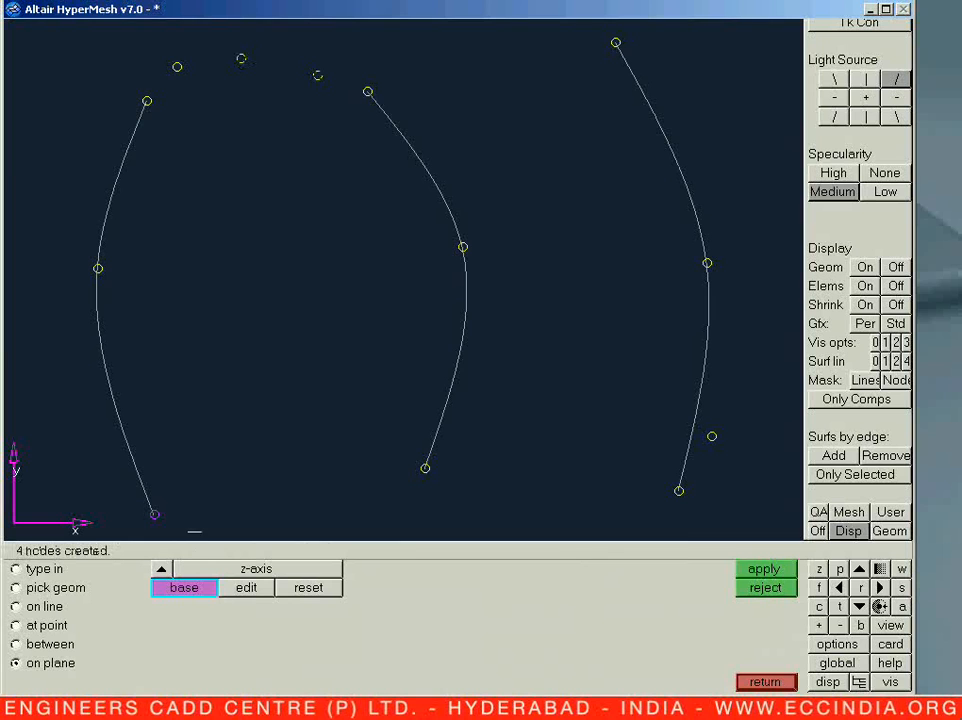
Step: Create three more nodes on the z-axis plane across the lower gap between the left and middle lines
ctrl+scroll(210, 513, up, 1)
ctrl+scroll(215, 507, down, 5)
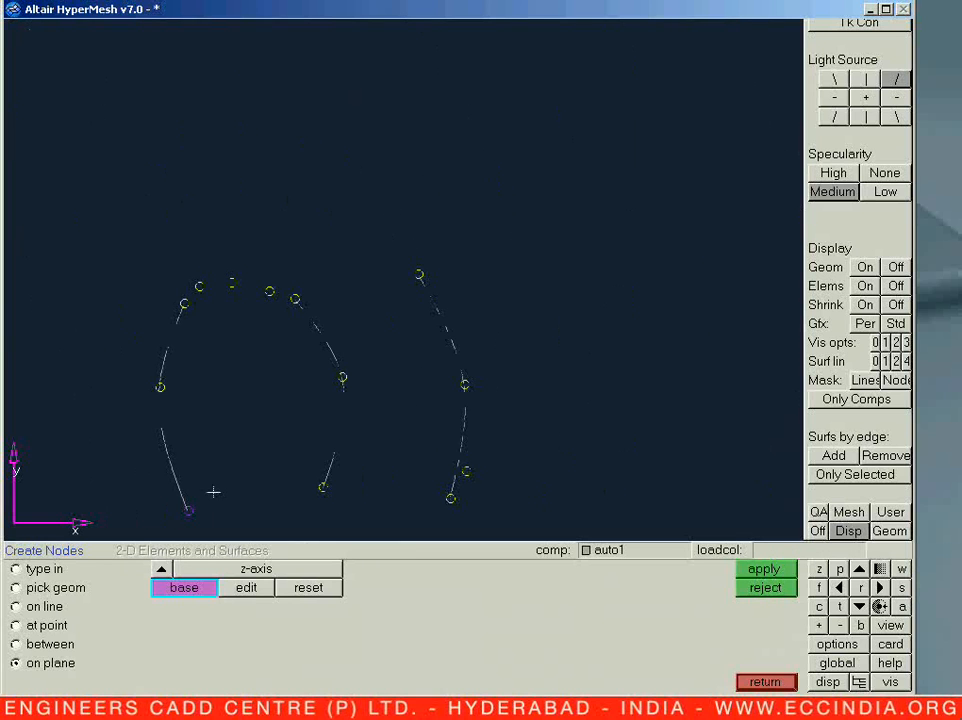
ctrl+right_drag(245, 417, 254, 265)
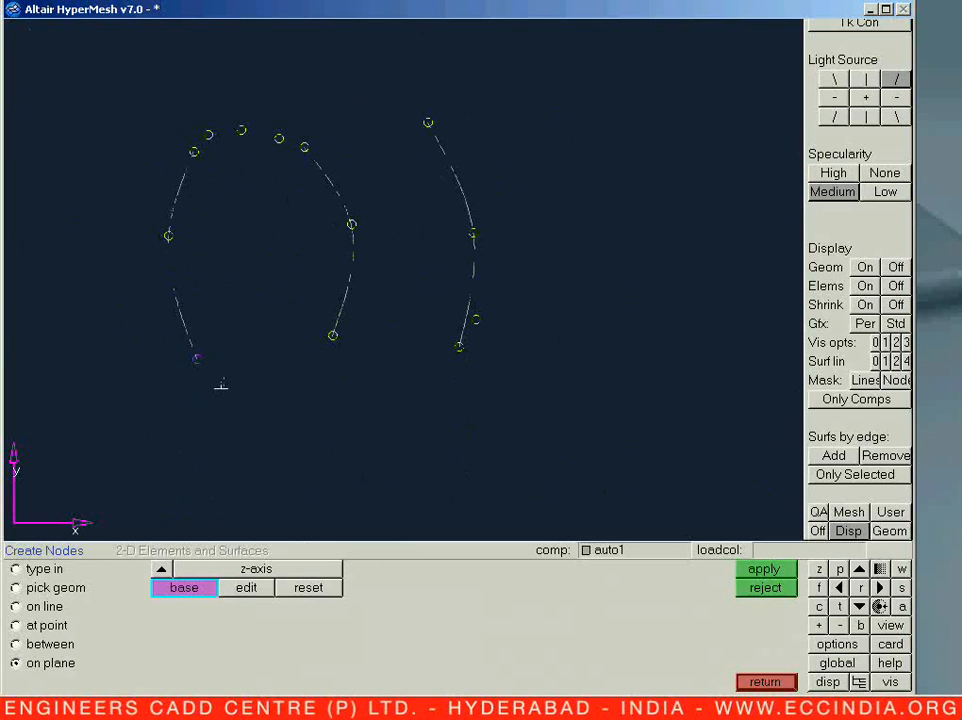
click(745, 570)
click(278, 379)
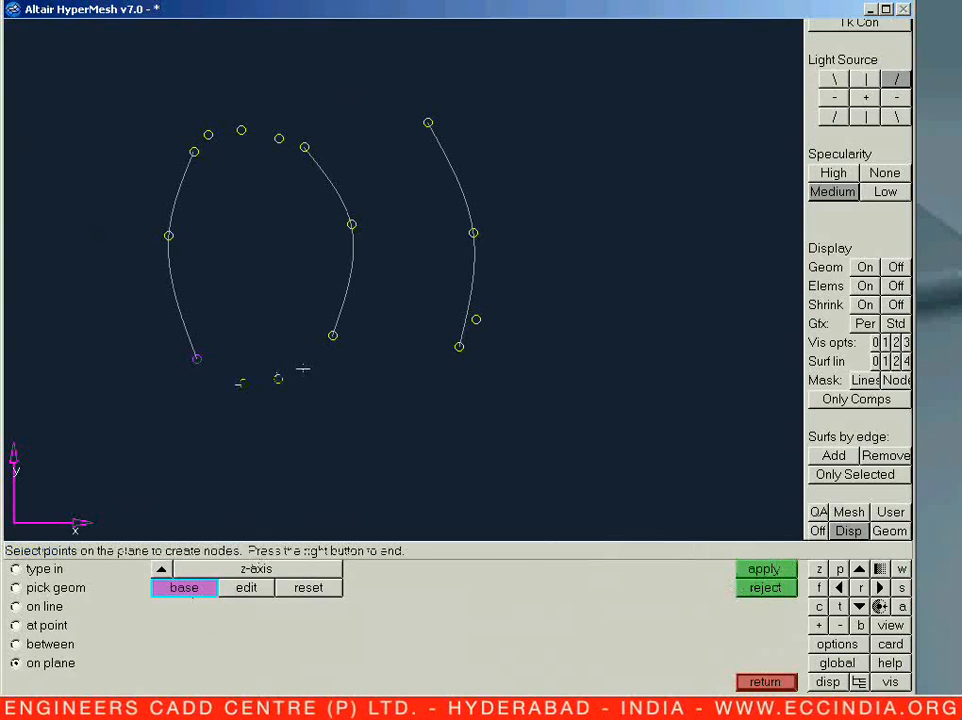
click(305, 369)
right_click(305, 369)
key(Escape)
Step: Create a smooth line through the five lower nodes joining the bottom ends of the left and middle lines
click(746, 568)
click(350, 570)
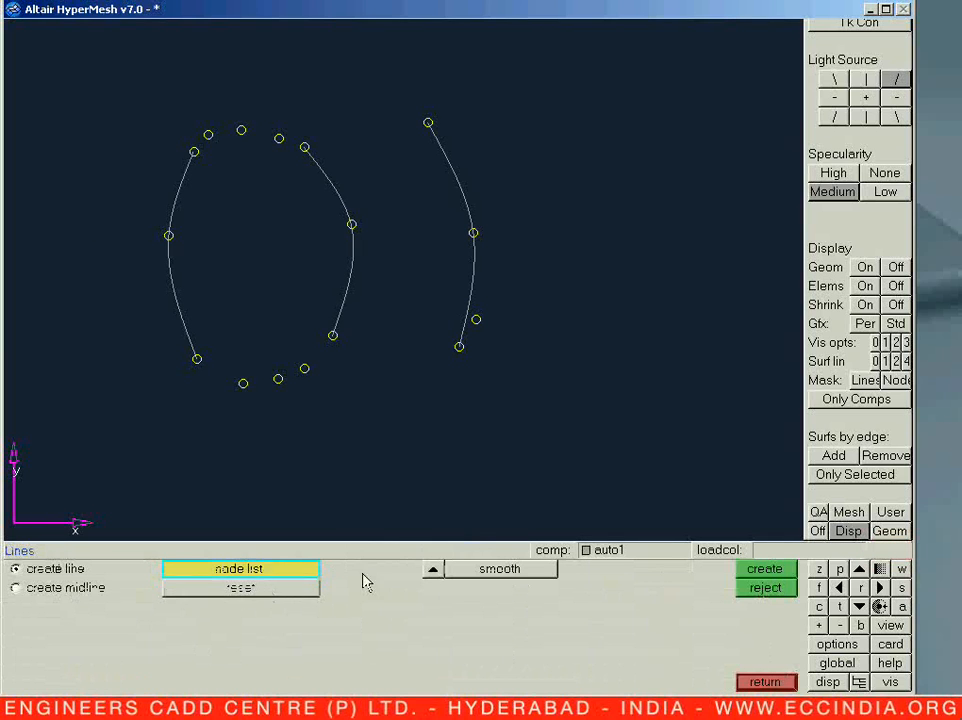
click(197, 359)
click(243, 384)
click(279, 379)
click(304, 368)
click(333, 336)
middle_click(356, 386)
Step: Create a smooth line through the five upper nodes joining the top ends of the left and middle lines
click(194, 153)
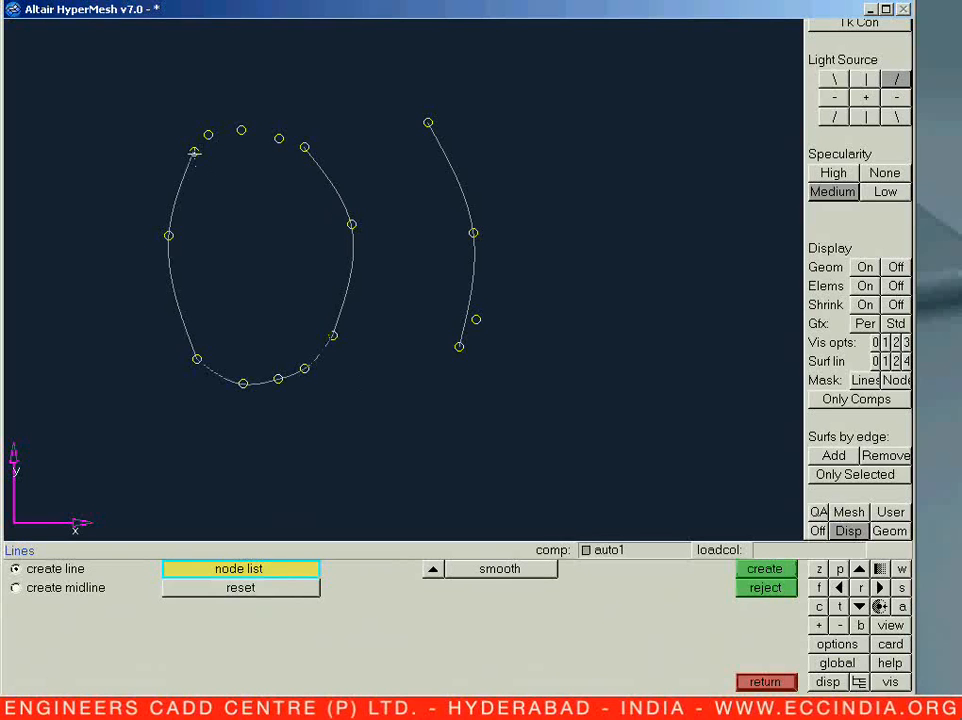
click(208, 135)
click(241, 130)
click(279, 138)
click(305, 147)
middle_click(303, 217)
key(Escape)
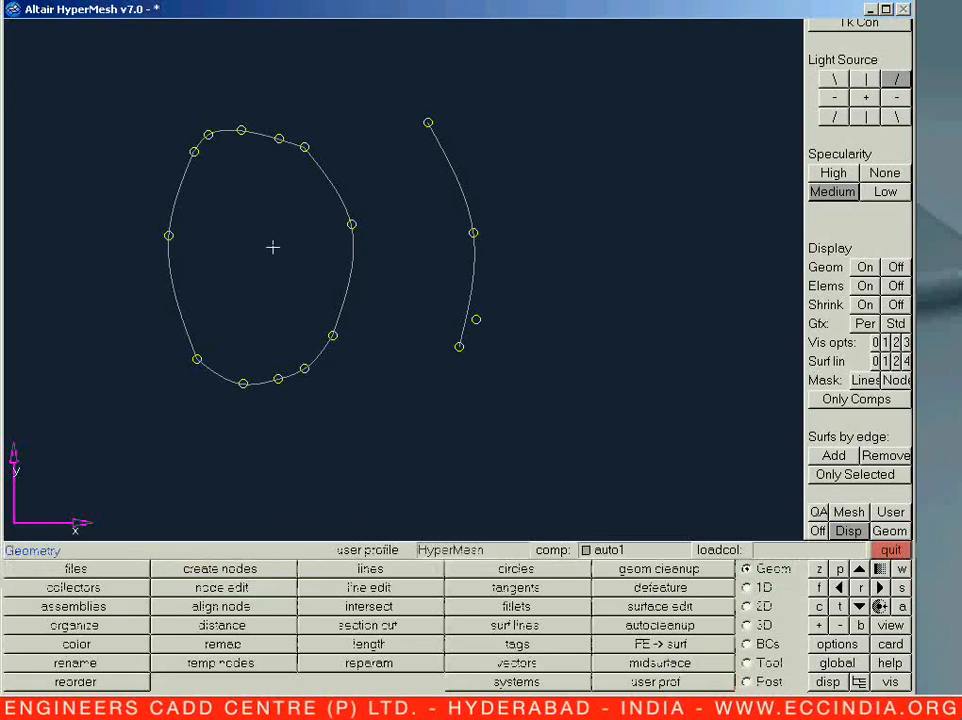
Step: Clear all the temporary nodes around the lines
key(shift+F2)
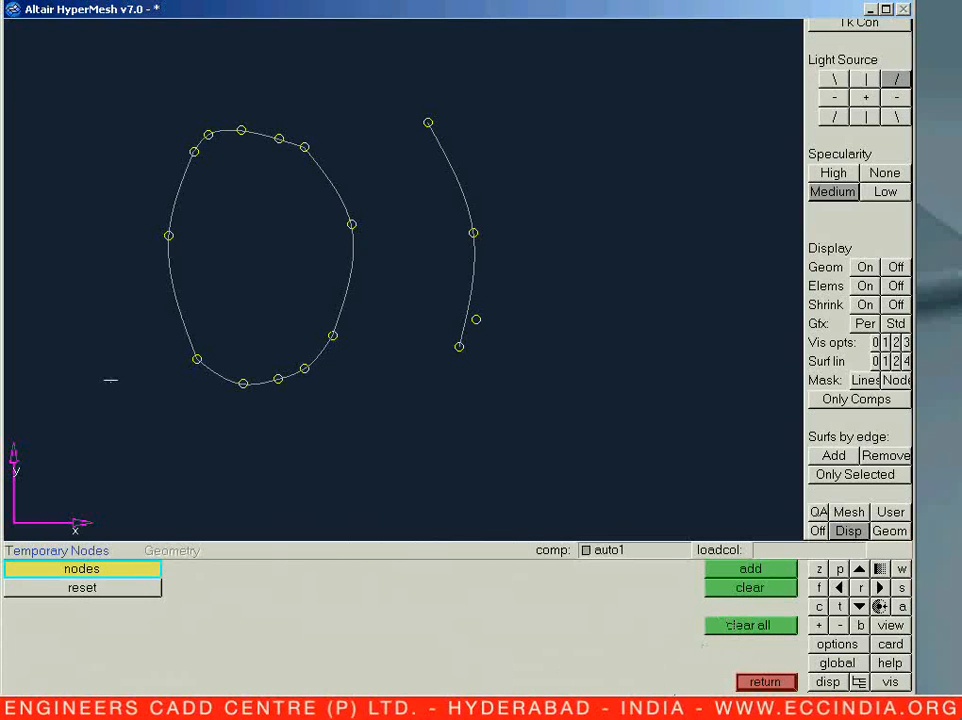
shift+drag(73, 77, 515, 446)
click(740, 590)
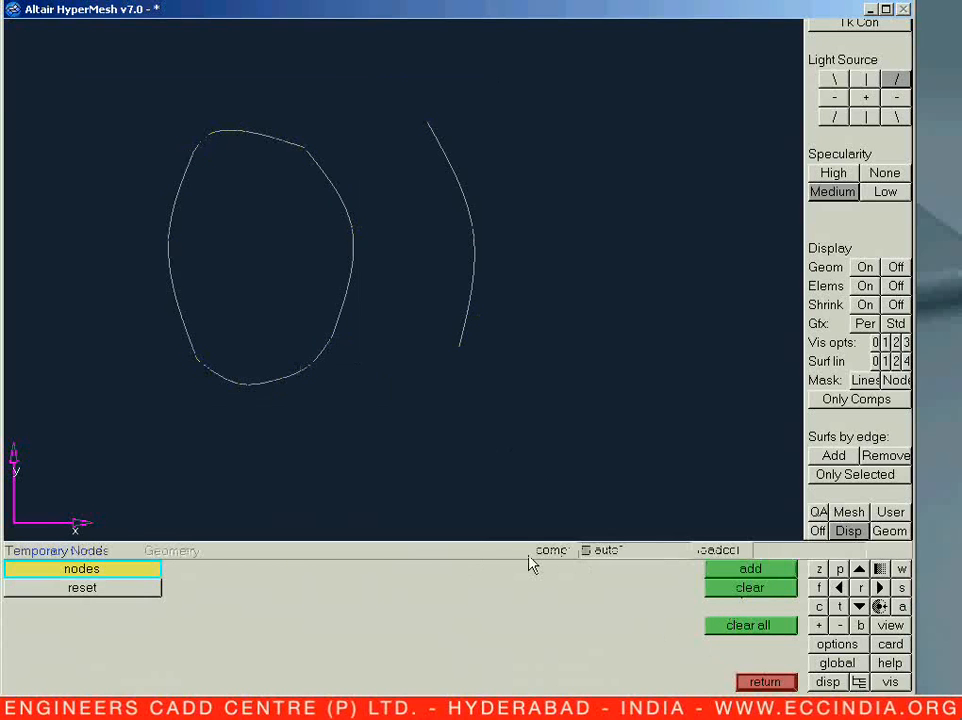
key(Escape)
key(f)
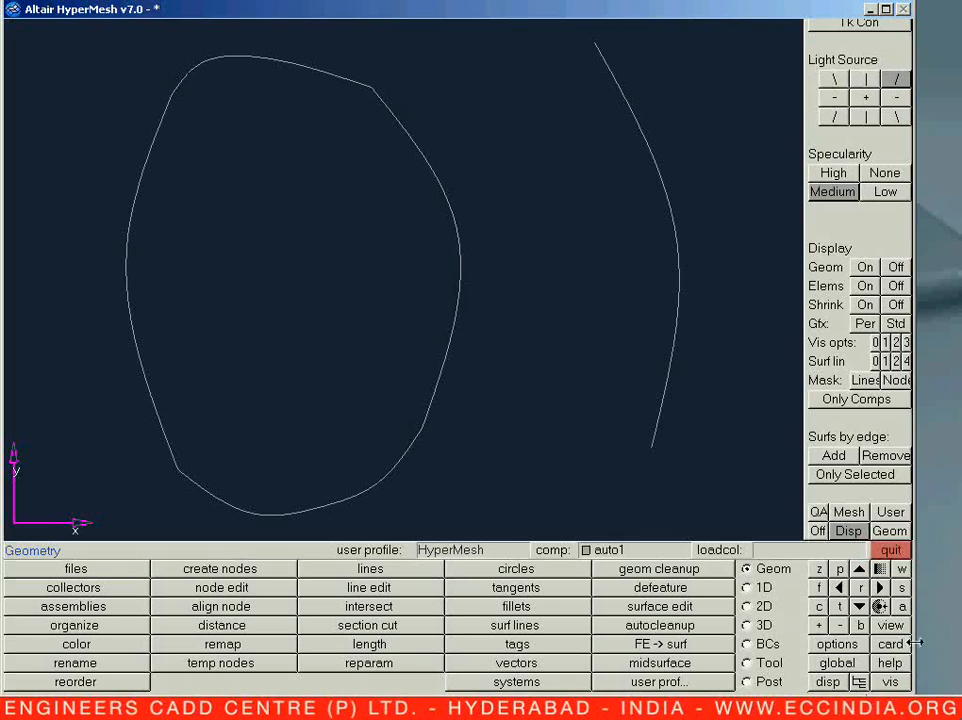
Step: Start a spline mesh without a surface from the four lines of the closed loop
click(747, 606)
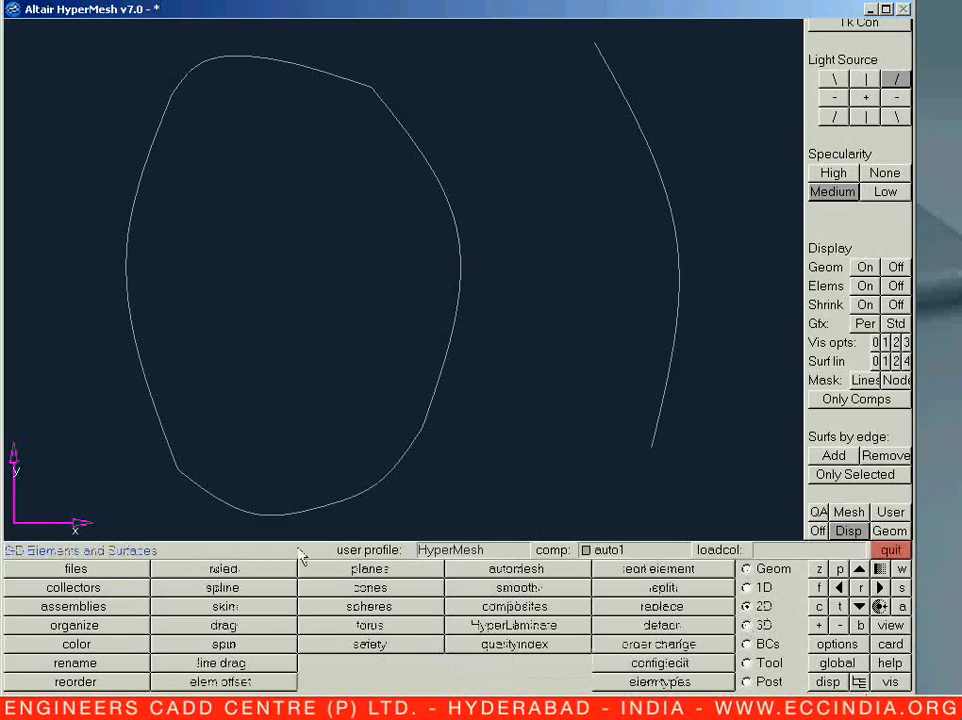
click(255, 593)
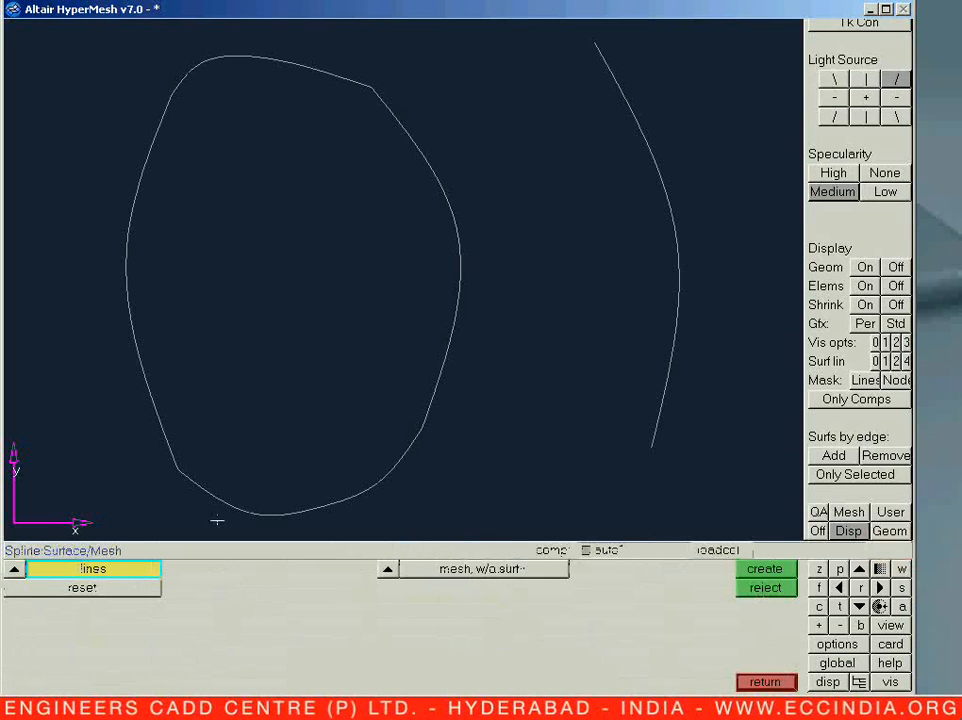
click(288, 69)
click(408, 133)
click(774, 571)
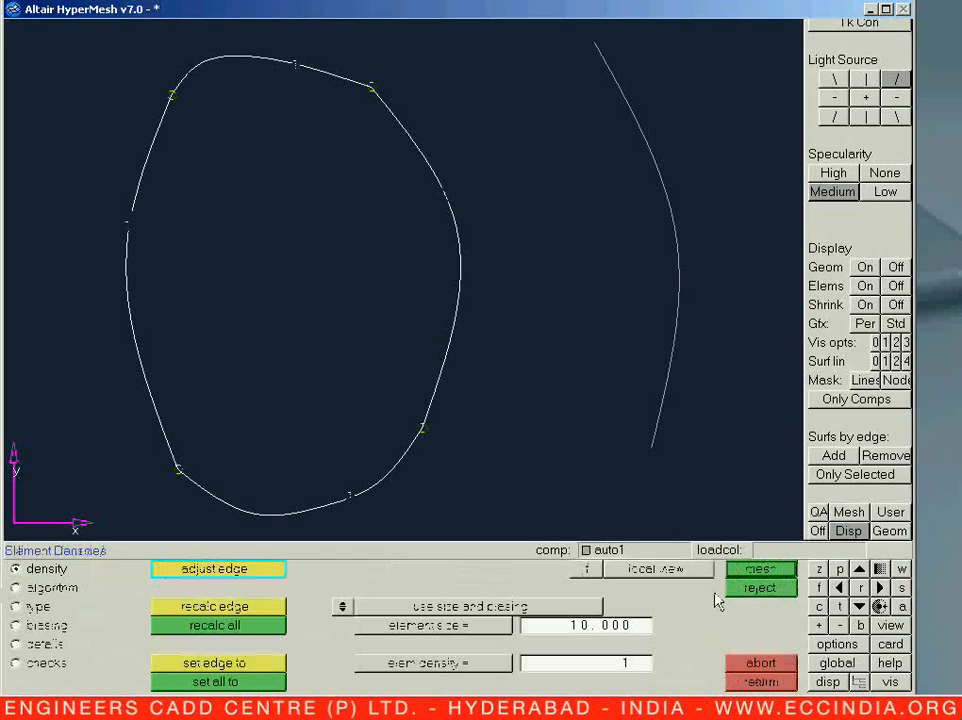
Step: Set the element size to 1, recalculate all edge densities and mesh the closed loop
click(585, 628)
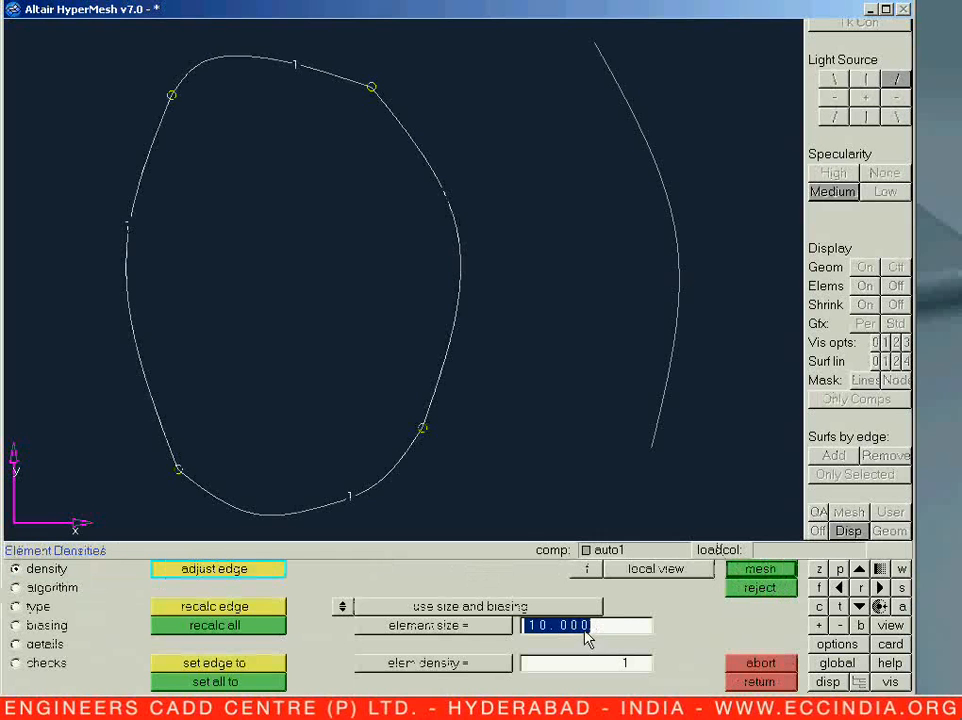
text(1)
click(272, 607)
click(266, 628)
Step: Adjust the element densities of the loop's upper and lower edges to 5 each
click(348, 498)
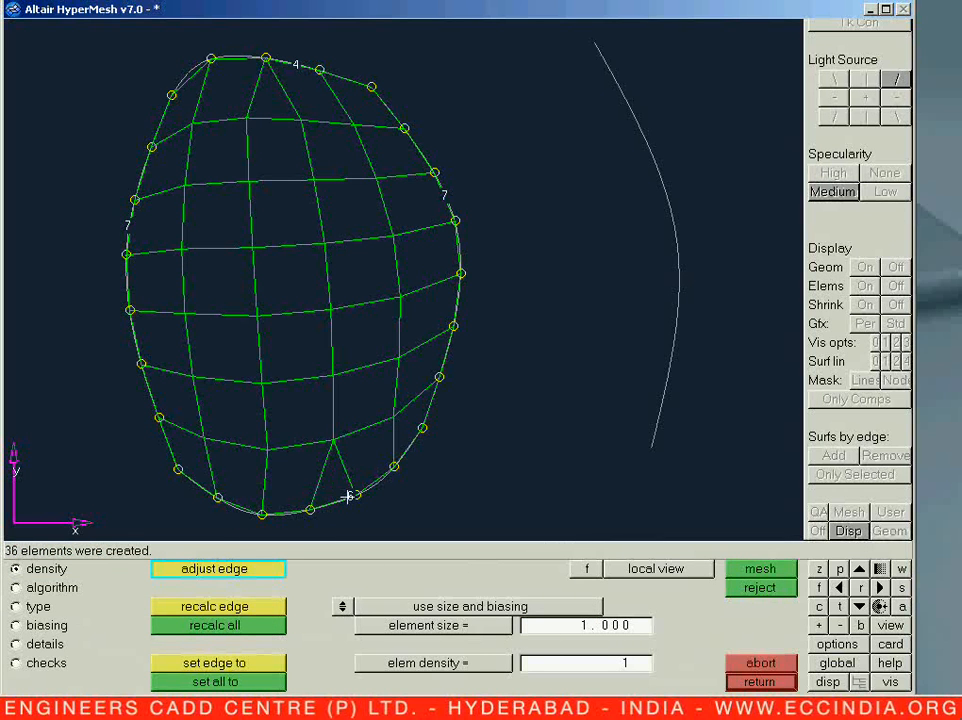
click(294, 61)
right_click(352, 500)
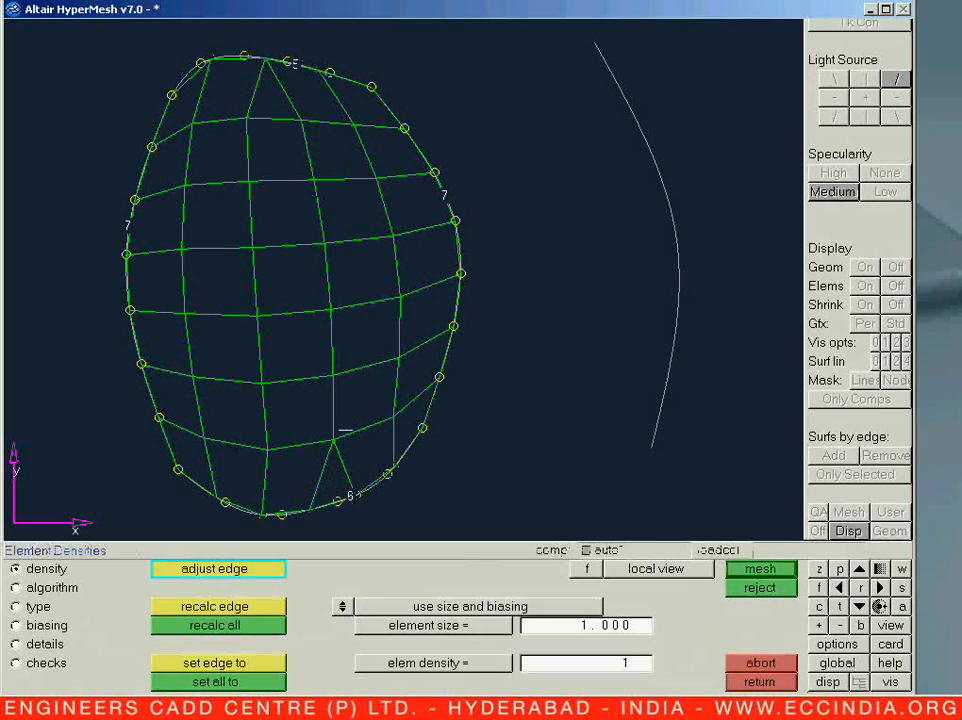
Step: Reduce the element densities of the loop's two long side edges to 6 each and display the accepted spline mesh shaded
right_click(134, 238)
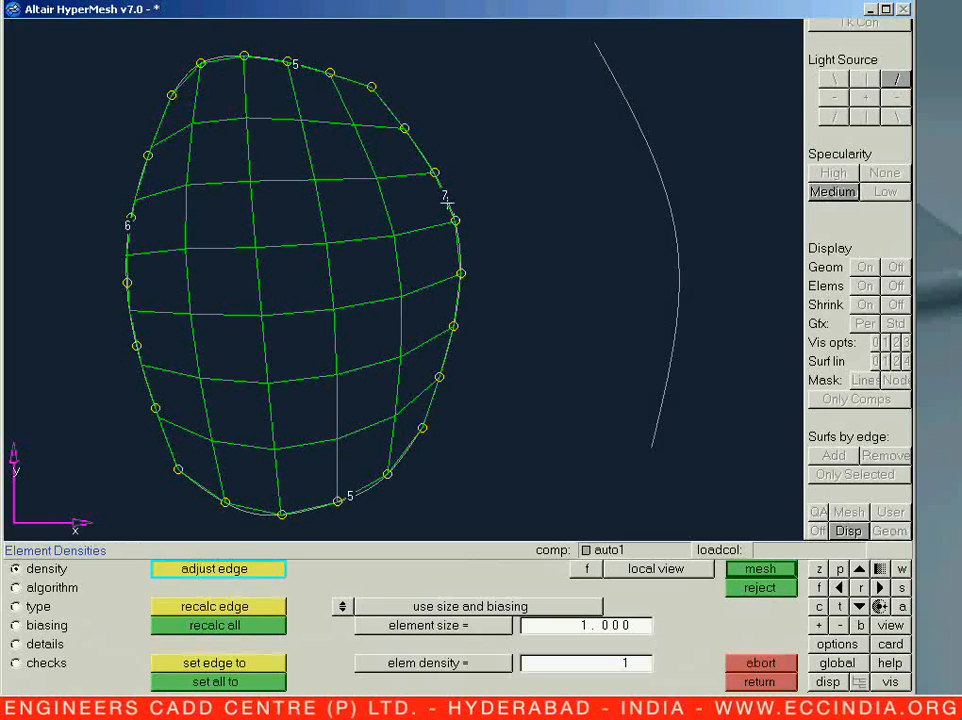
right_click(470, 255)
key(Escape)
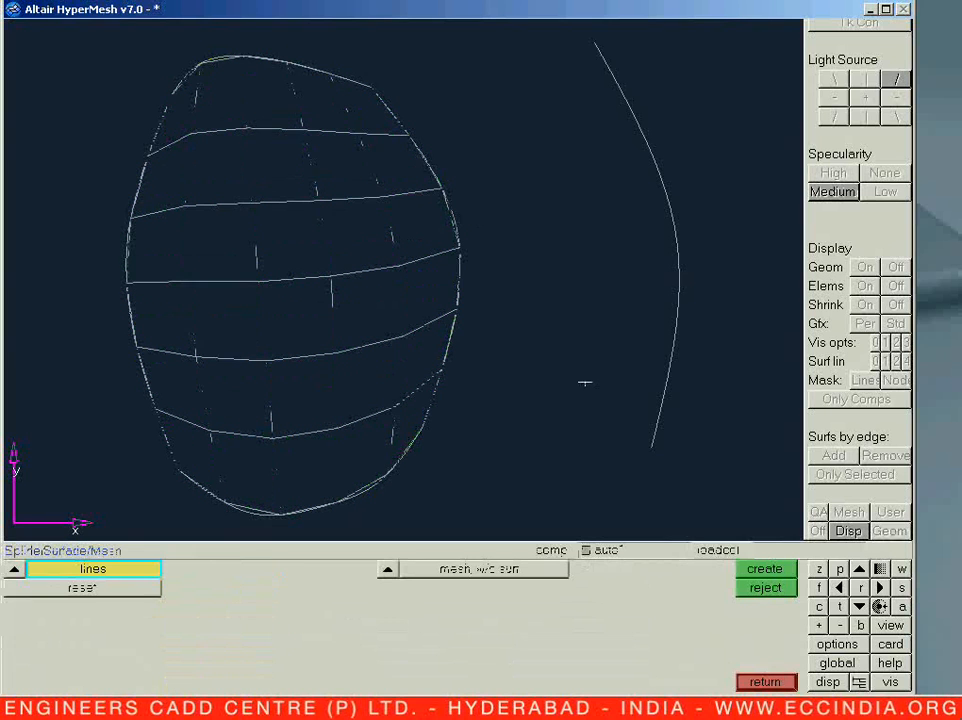
click(866, 325)
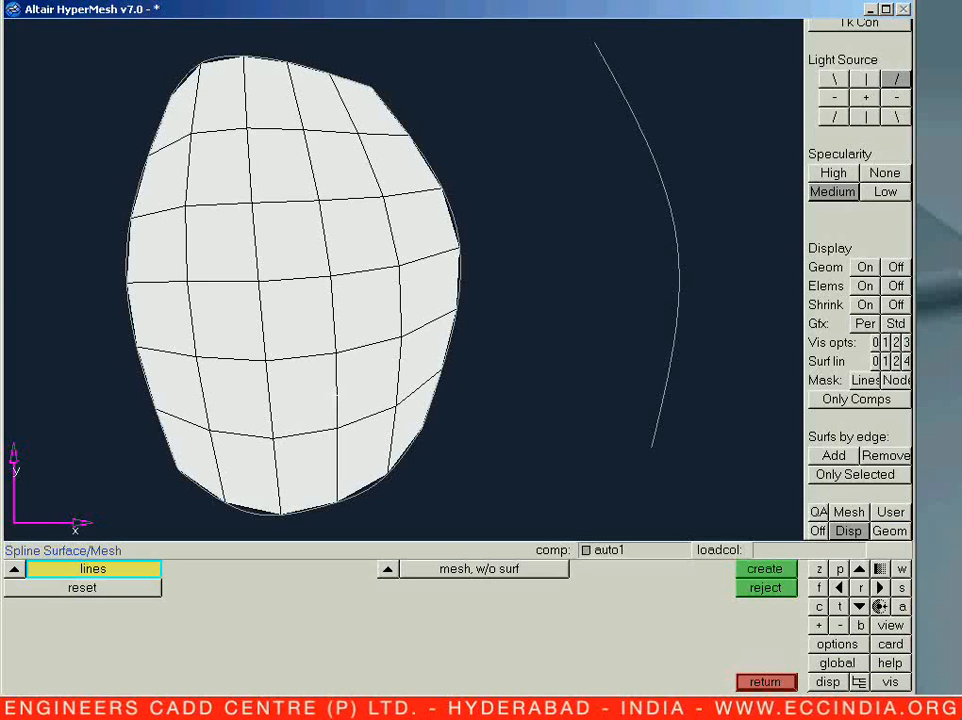
key(Escape)
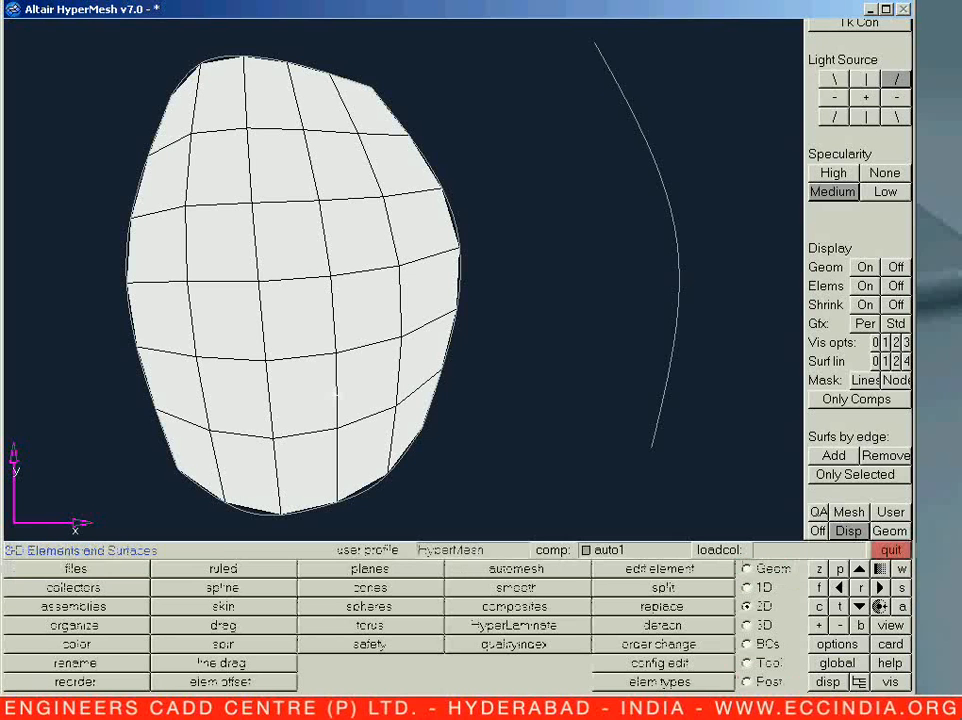
Step: Start a skin mesh without a surface between the loop's right line and the separate curve
click(208, 613)
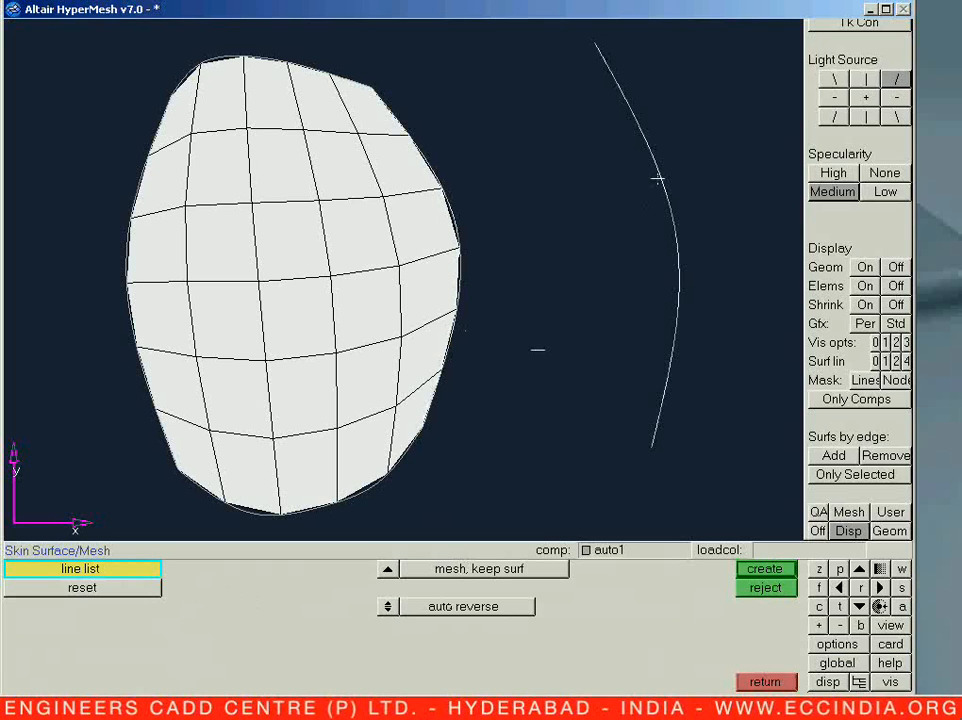
click(388, 569)
click(408, 627)
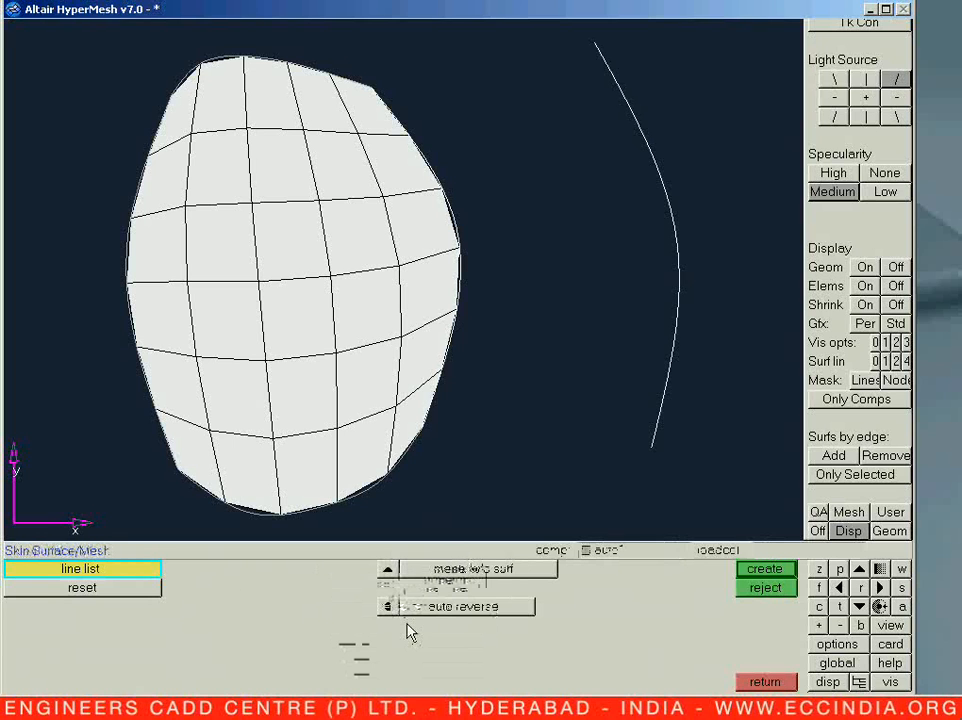
click(752, 570)
Step: Set the element size to 1, recalculate all edge densities and mesh the area between the loop and the separate curve
click(570, 630)
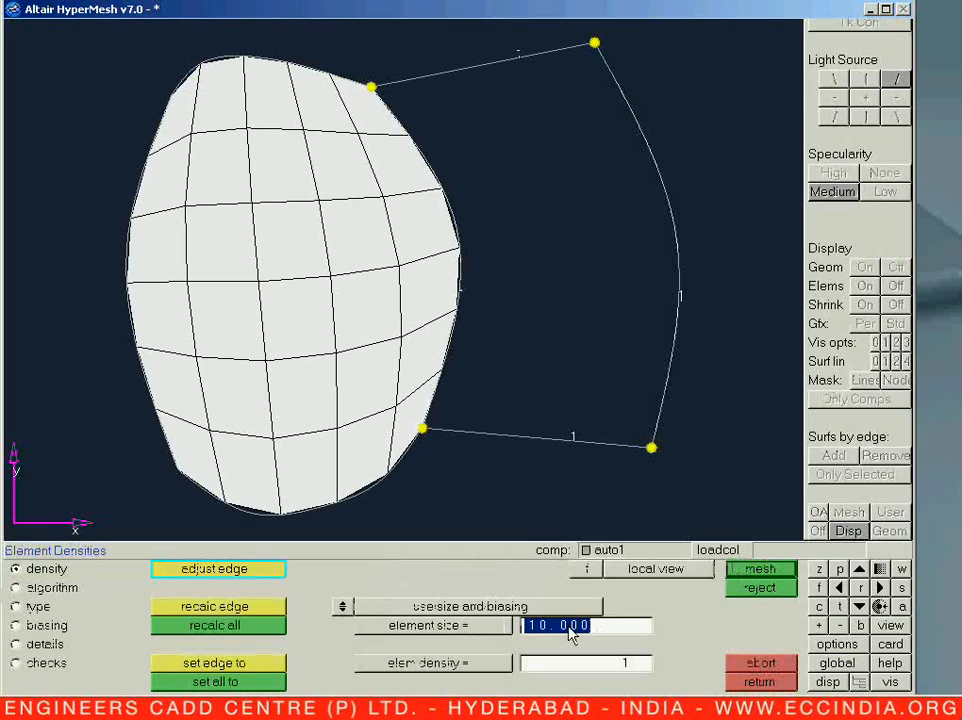
text(1)
key(Return)
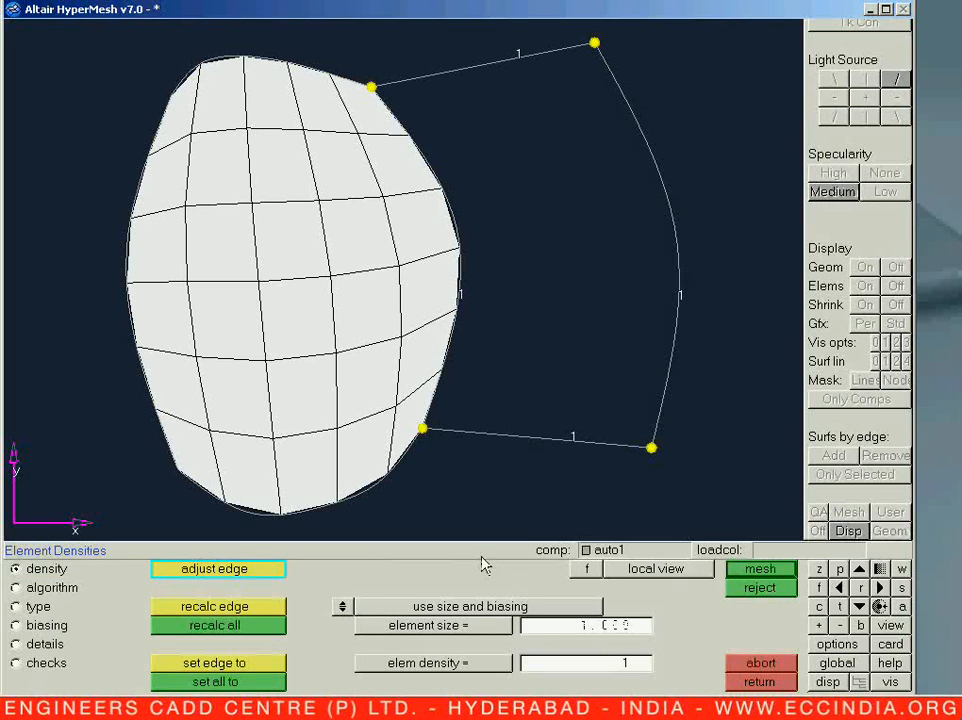
click(230, 626)
middle_click(483, 387)
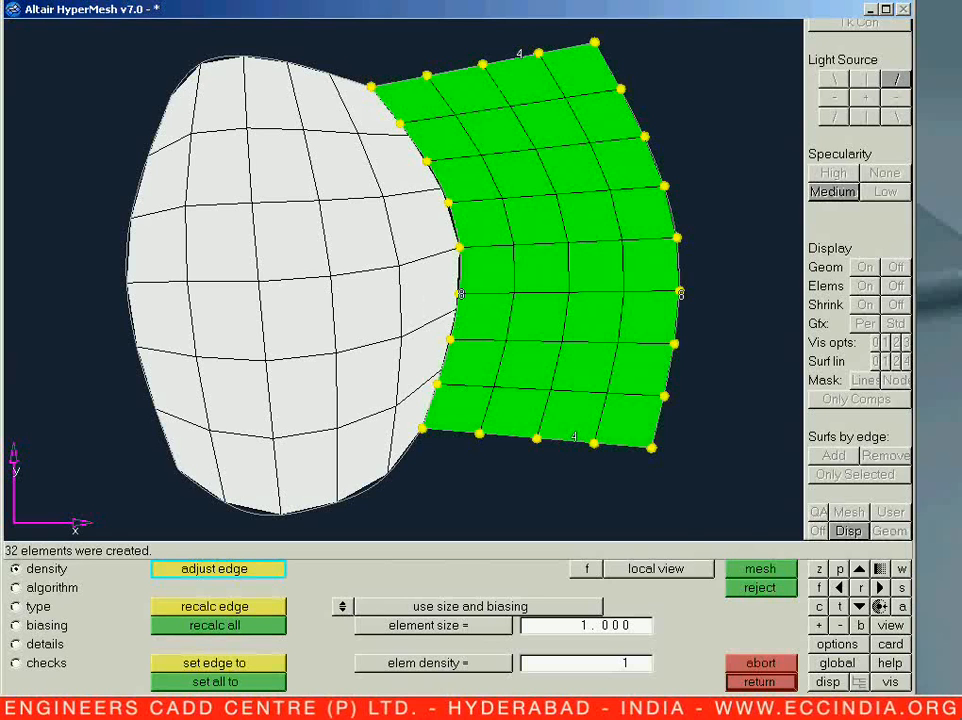
Step: Adjust the densities of the skin mesh's two curved edges to 6 each and remesh
right_click(681, 294)
right_click(681, 294)
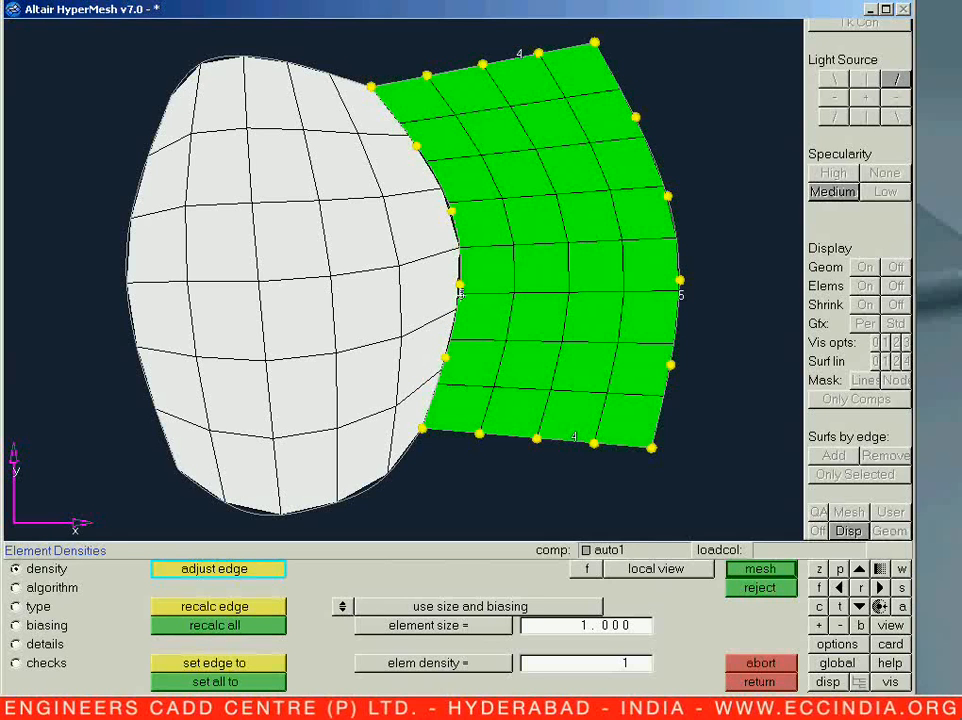
click(461, 294)
middle_click(461, 294)
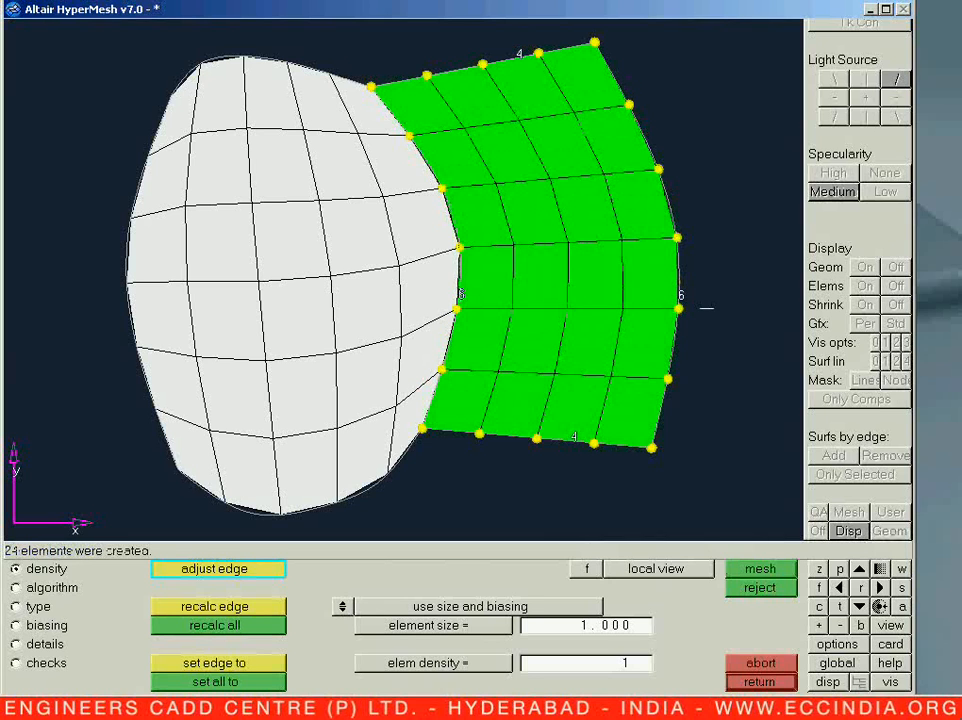
Step: Try different densities on the skin mesh's straight upper and lower edges, ending with 5 elements each, and remesh
click(515, 55)
right_click(518, 53)
right_click(518, 53)
click(518, 53)
click(518, 53)
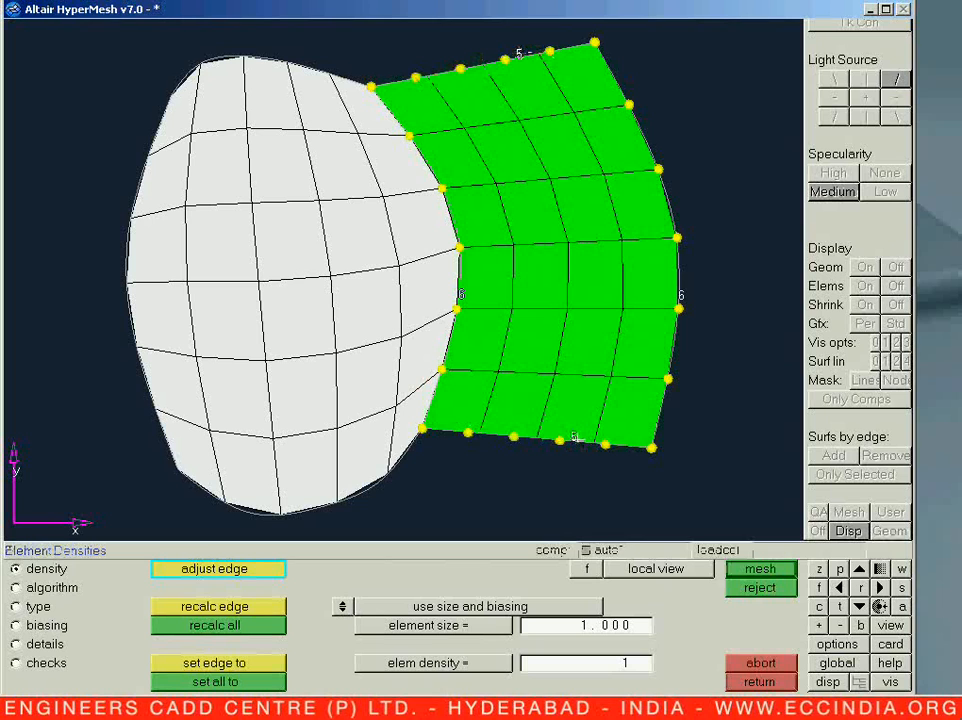
right_click(517, 53)
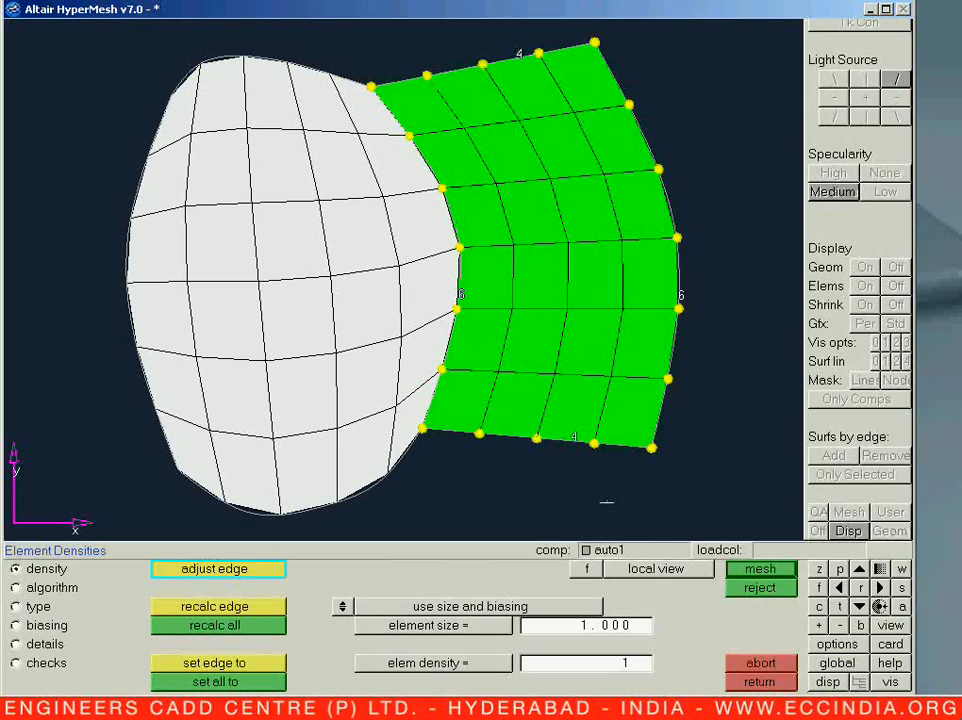
right_click(576, 441)
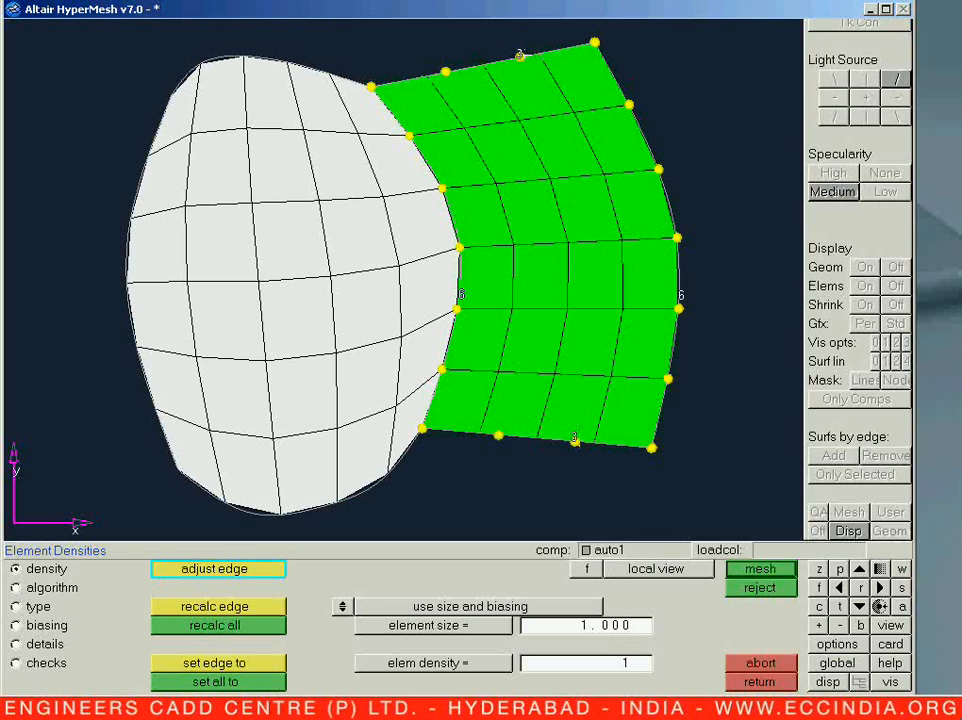
click(520, 54)
click(531, 139)
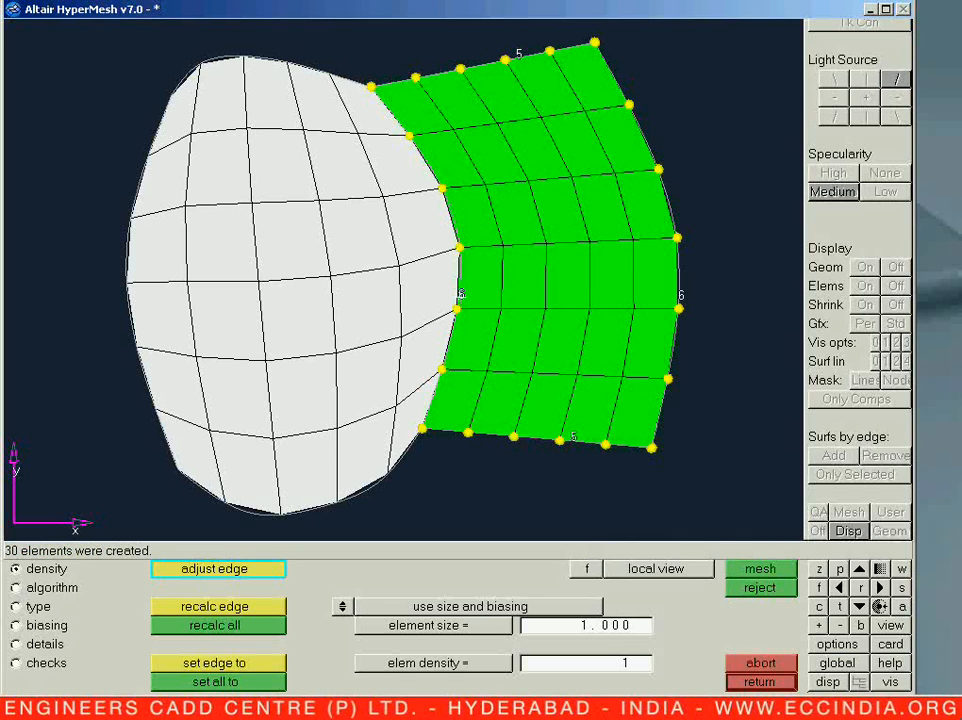
Step: Try a density of 4 on the skin mesh's curved edges and return it to 6
right_click(462, 294)
right_click(462, 294)
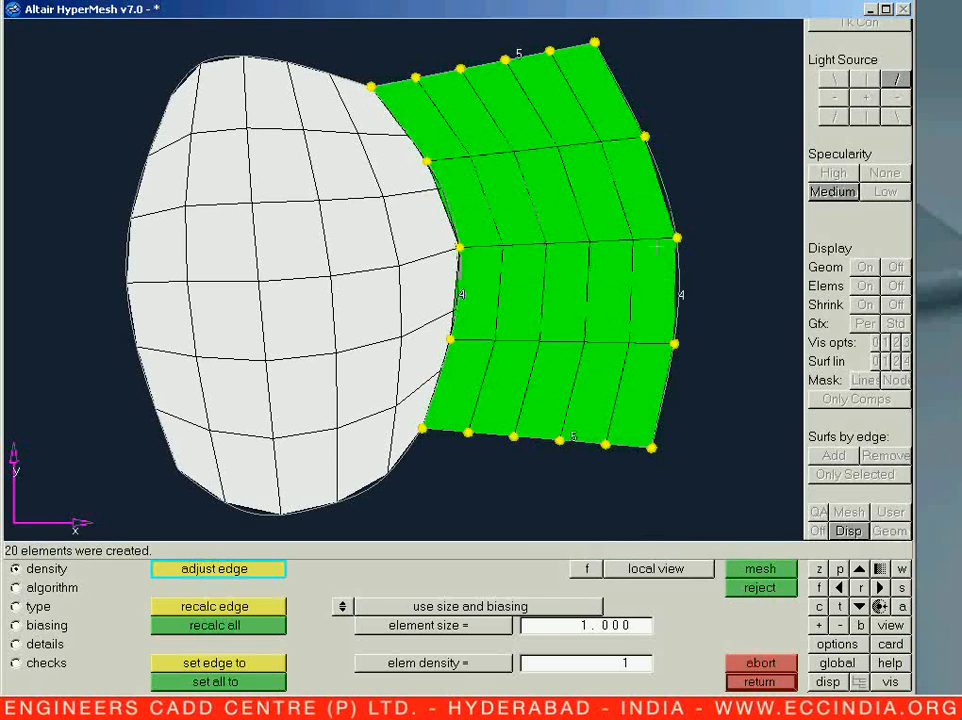
click(462, 296)
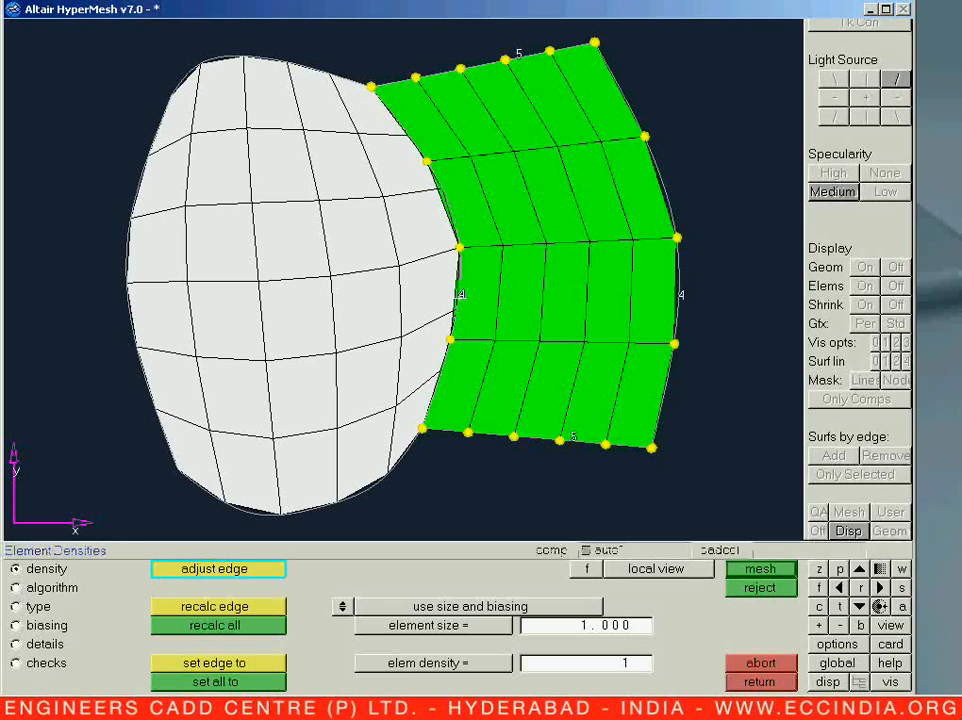
click(462, 296)
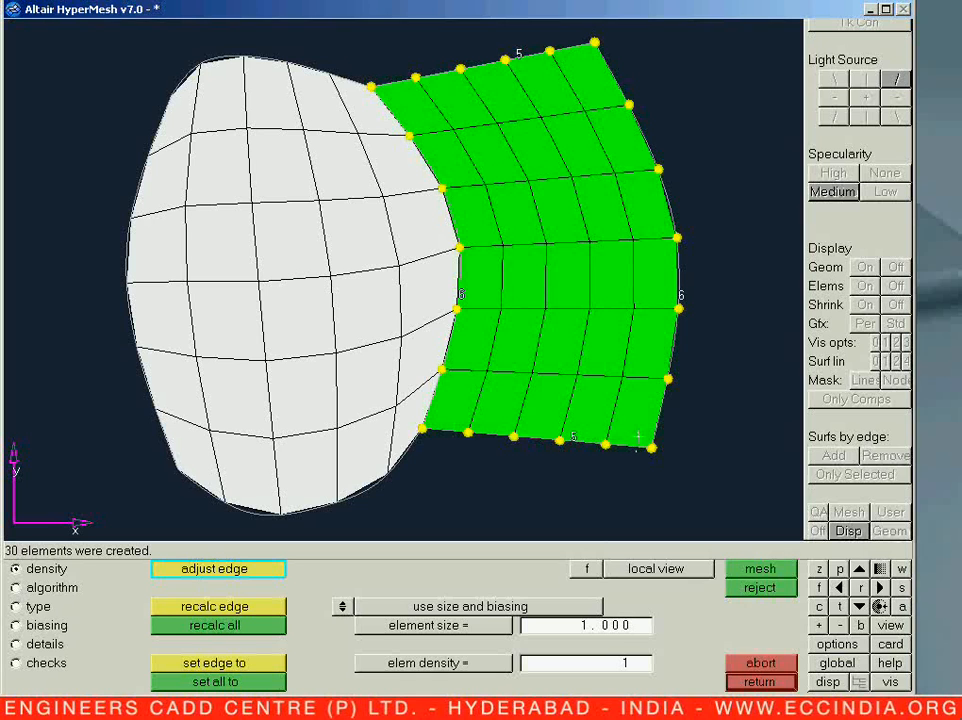
Step: Discard the skin mesh between the loop and the separate curve and delete all elements from the model
click(757, 590)
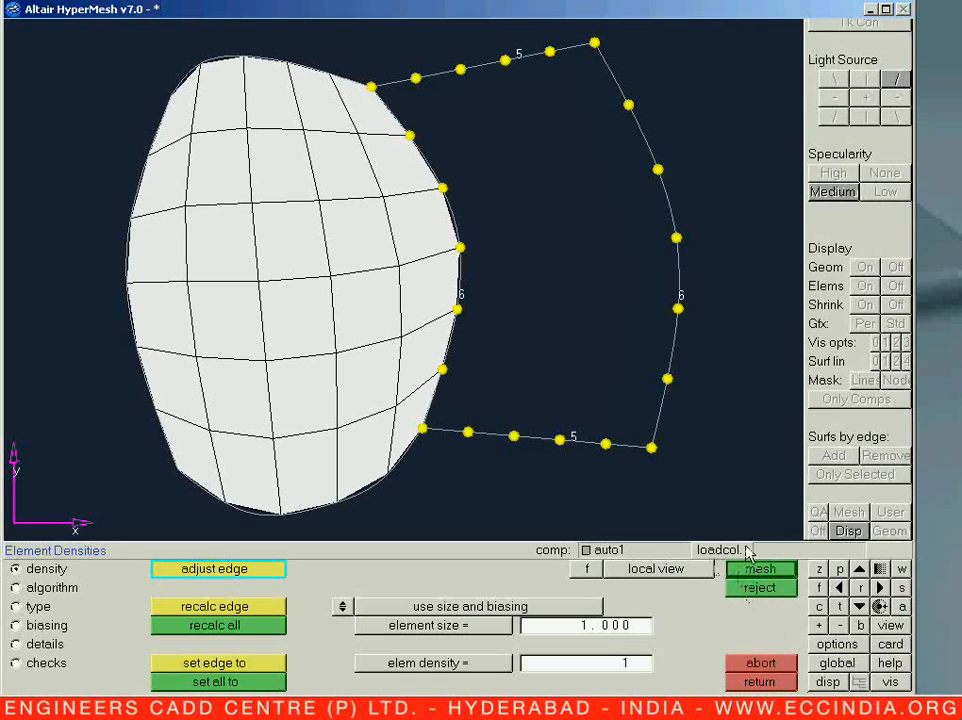
click(775, 662)
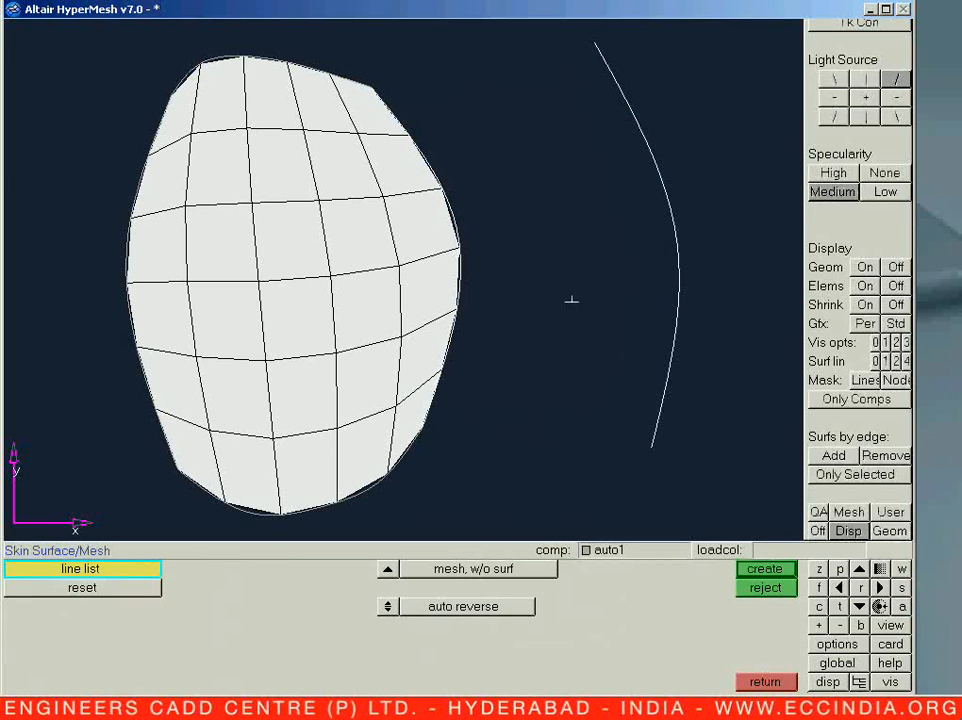
key(F2)
click(333, 256)
click(110, 569)
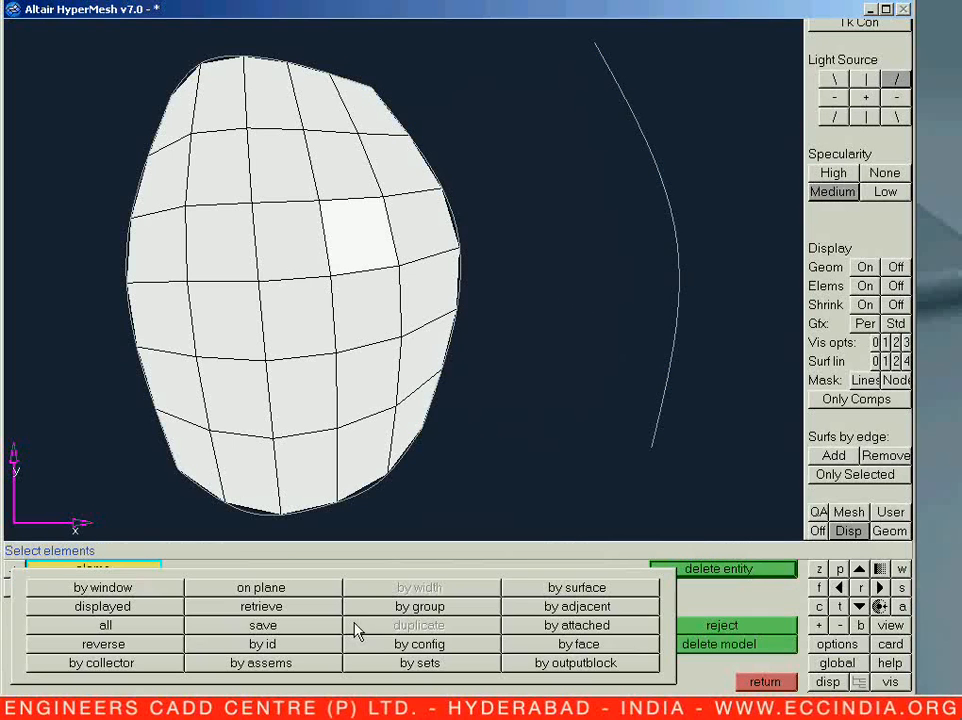
click(150, 624)
click(675, 574)
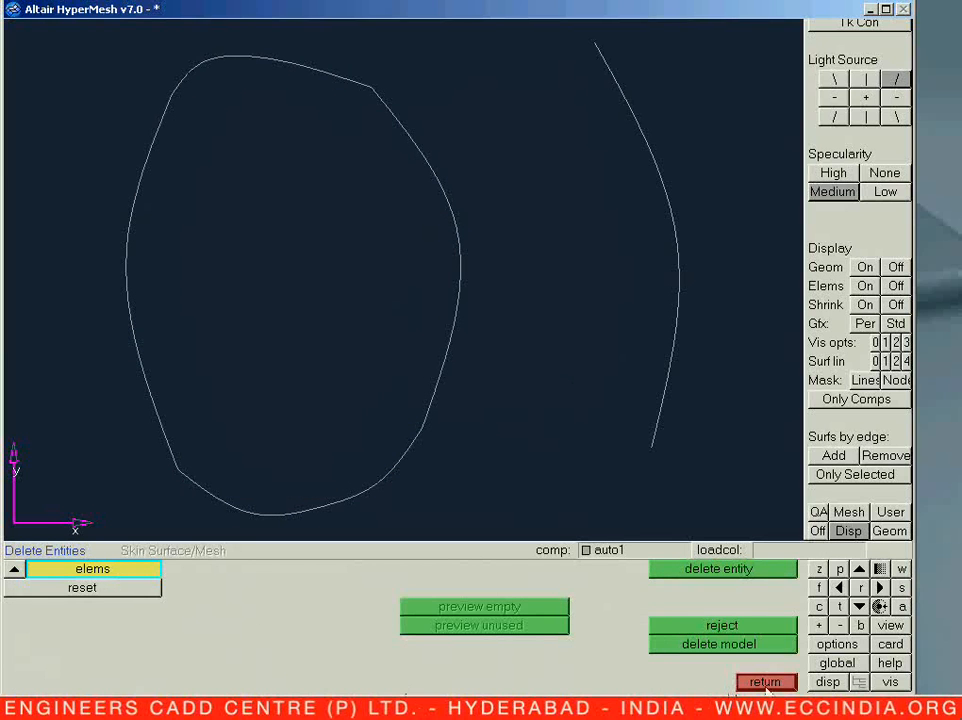
click(745, 683)
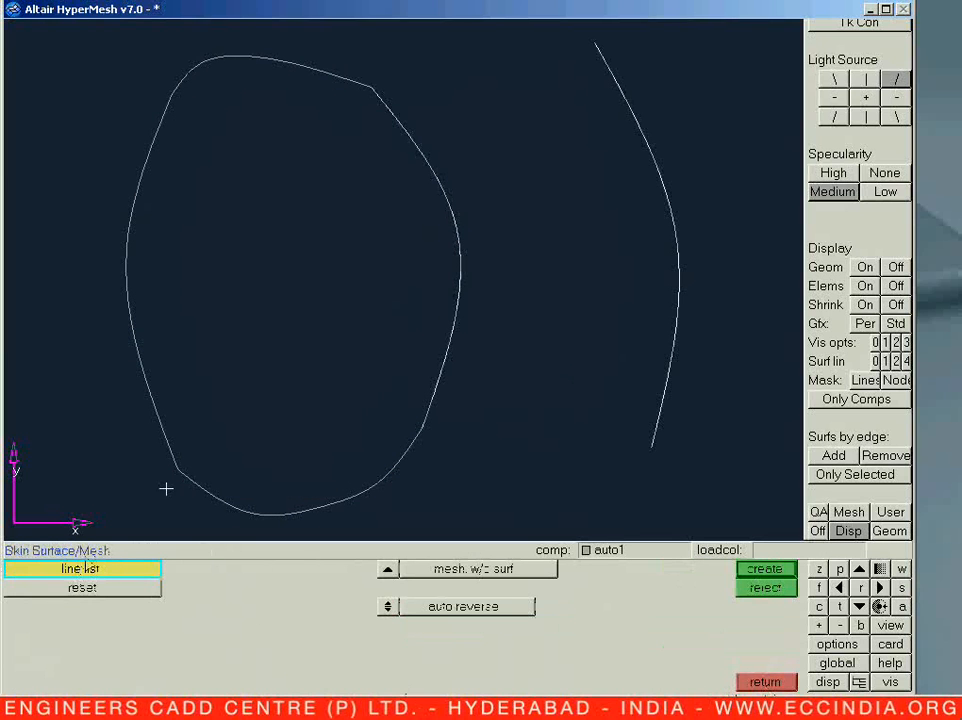
Step: Start a skin mesh without a surface between the left and right lines of the closed loop
click(116, 590)
click(139, 337)
click(459, 249)
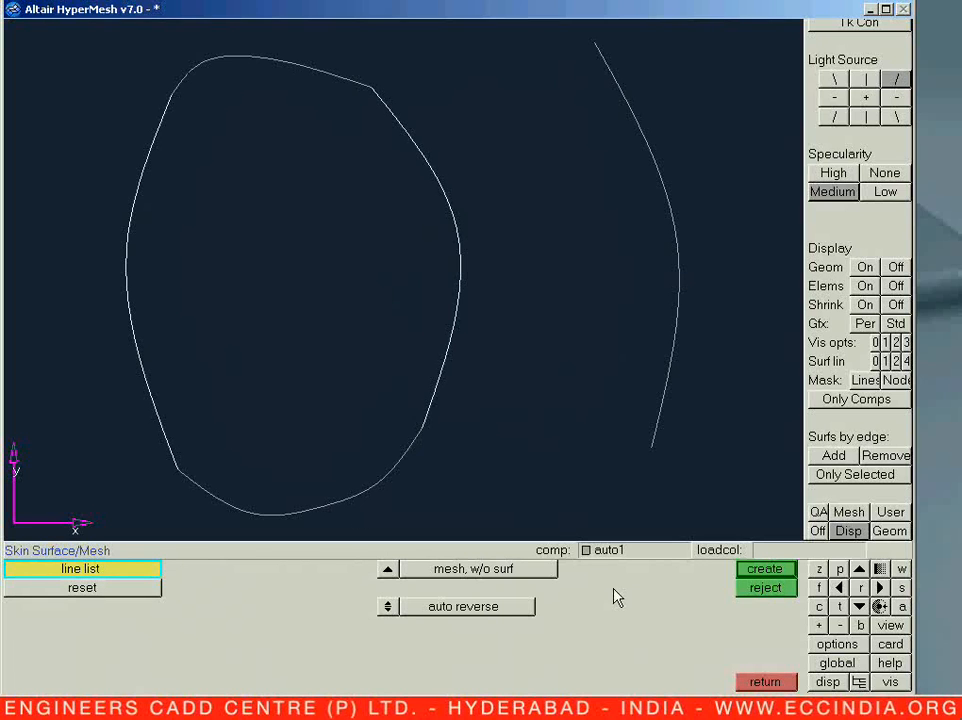
click(764, 569)
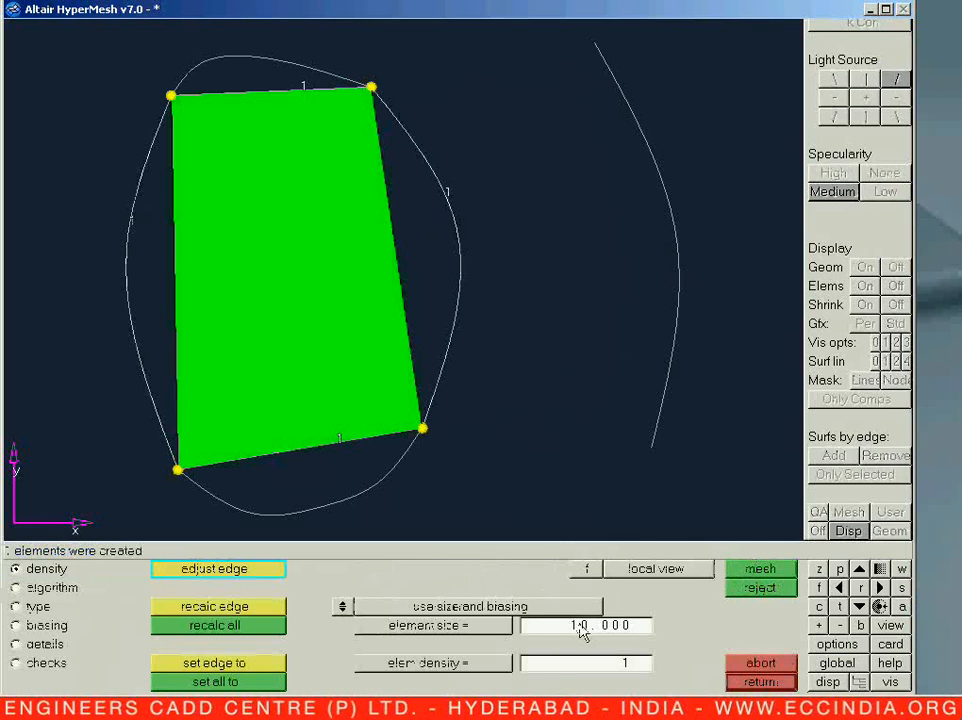
Step: Mesh between the loop's side lines with element size 1 and recalculated densities, and abort the mesh
click(580, 627)
text(1)
click(252, 625)
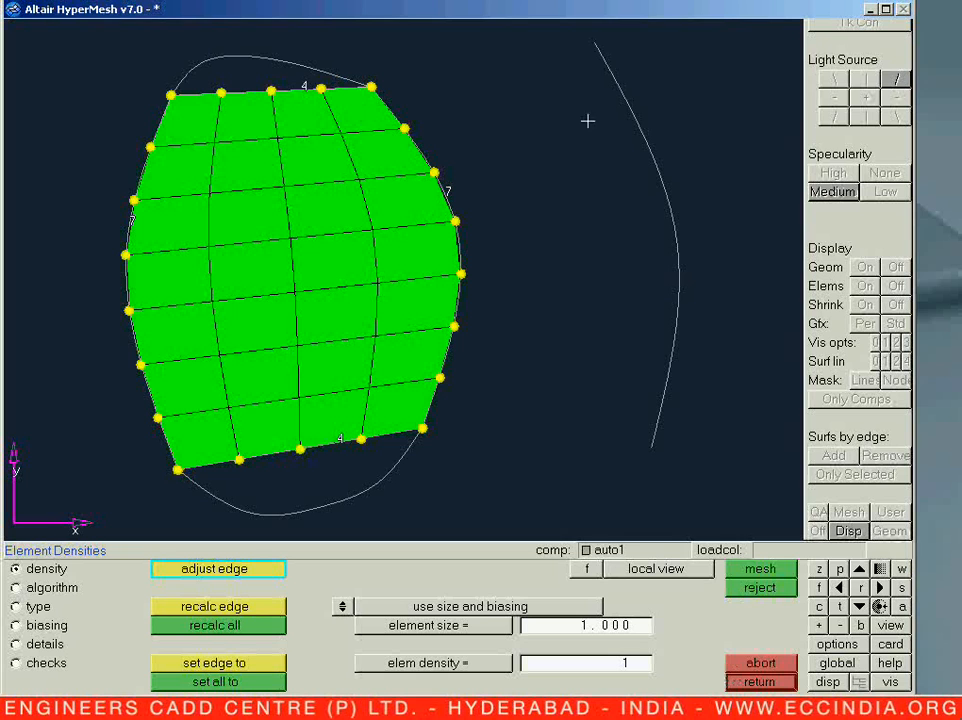
click(750, 662)
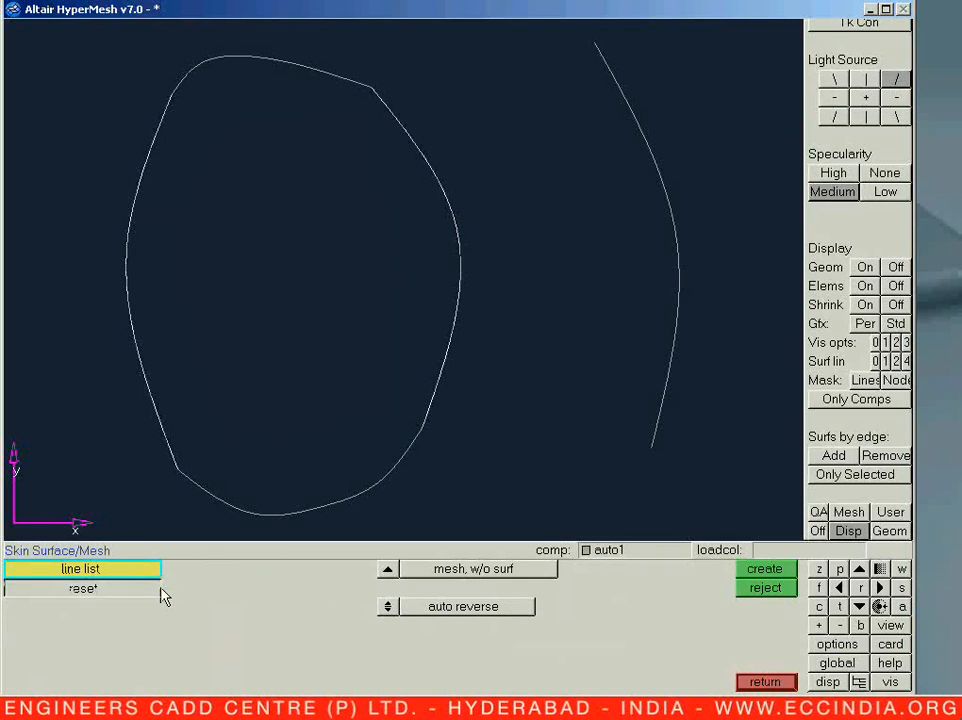
Step: Create a skin mesh between the loop's right line and the separate curve with element size 1 and recalculated edge densities
click(450, 189)
click(661, 170)
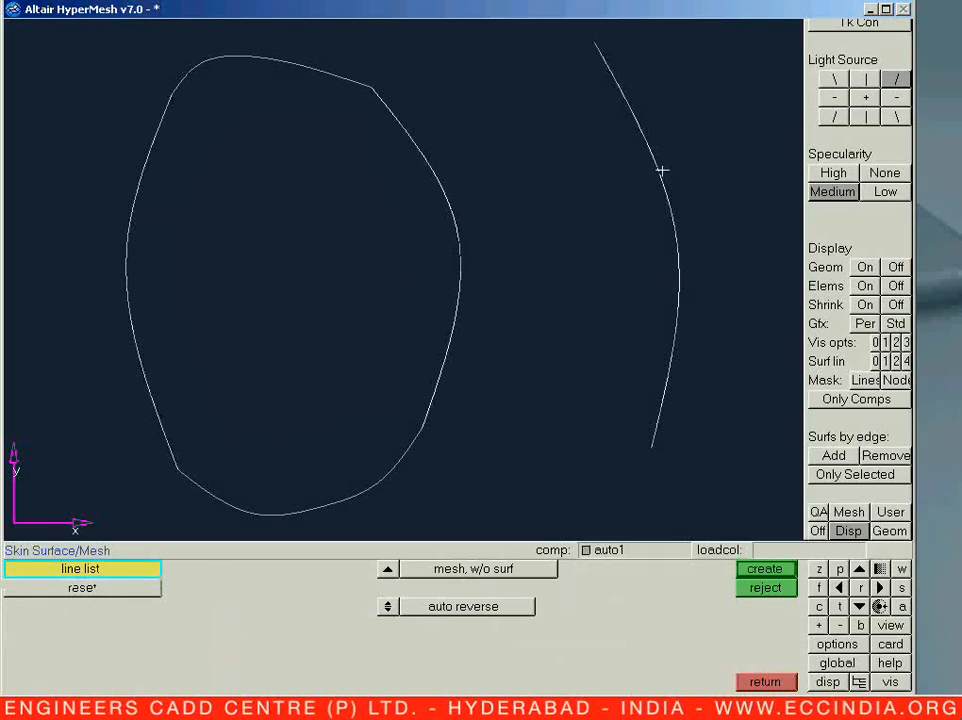
middle_click(548, 240)
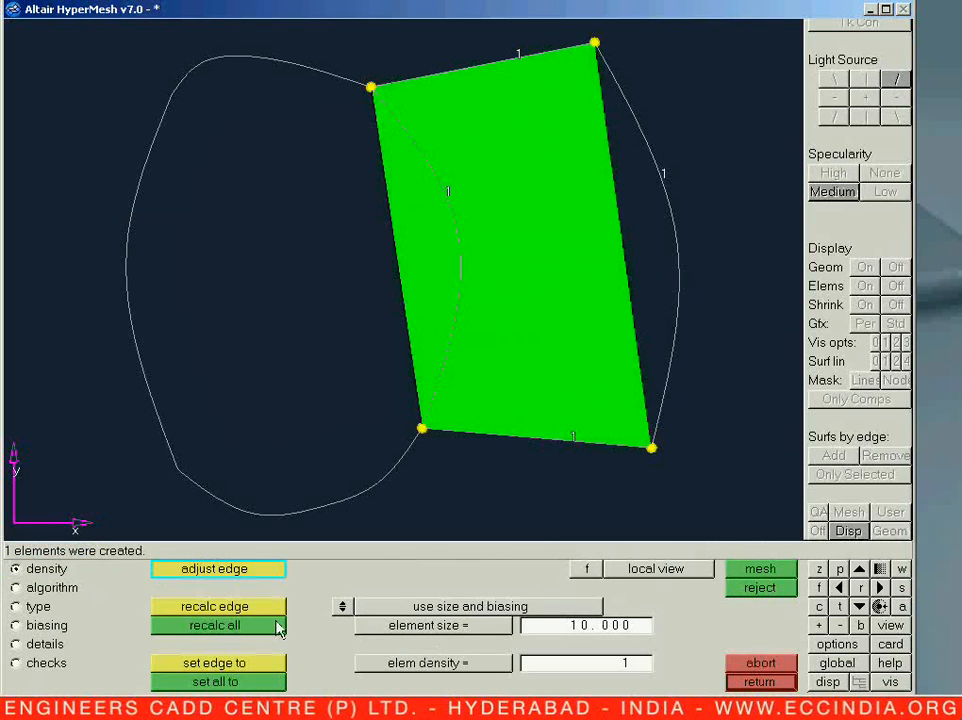
click(612, 624)
text(1)
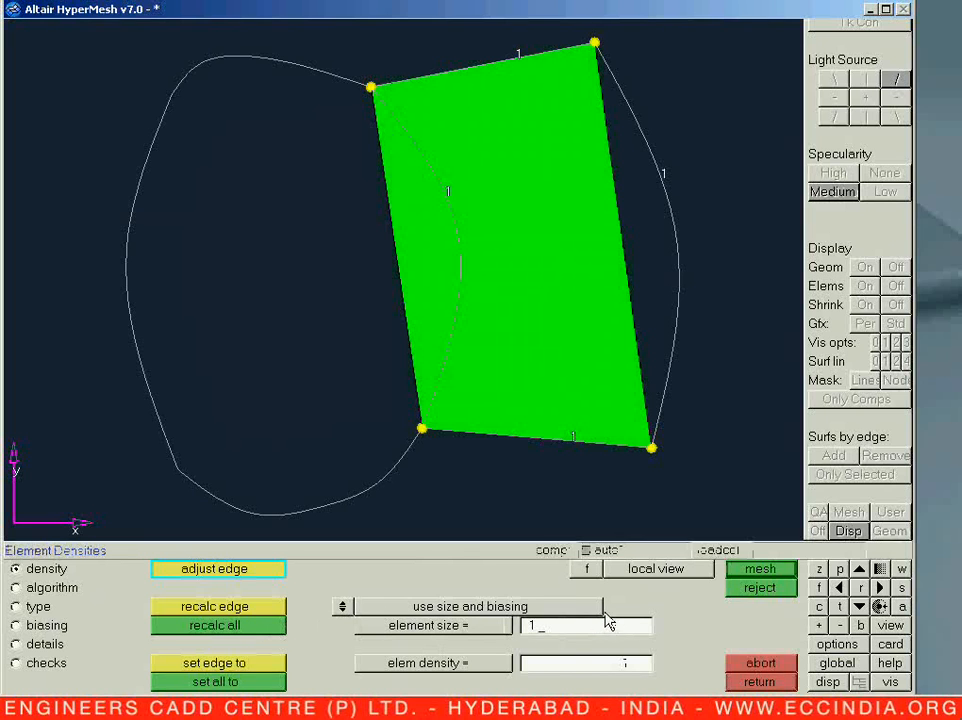
key(Return)
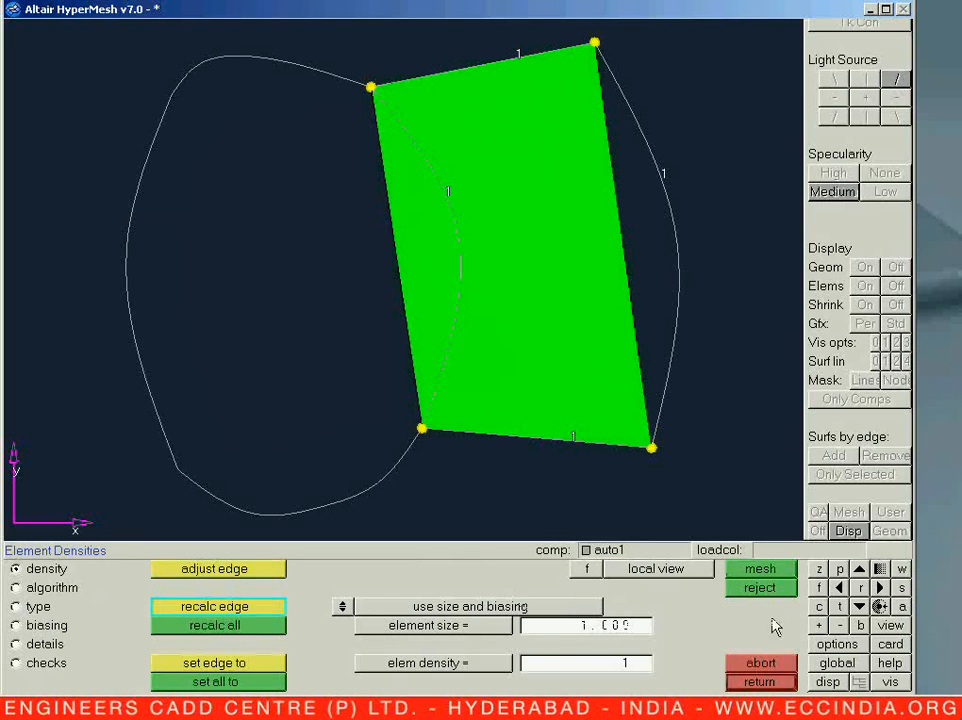
click(218, 625)
click(760, 569)
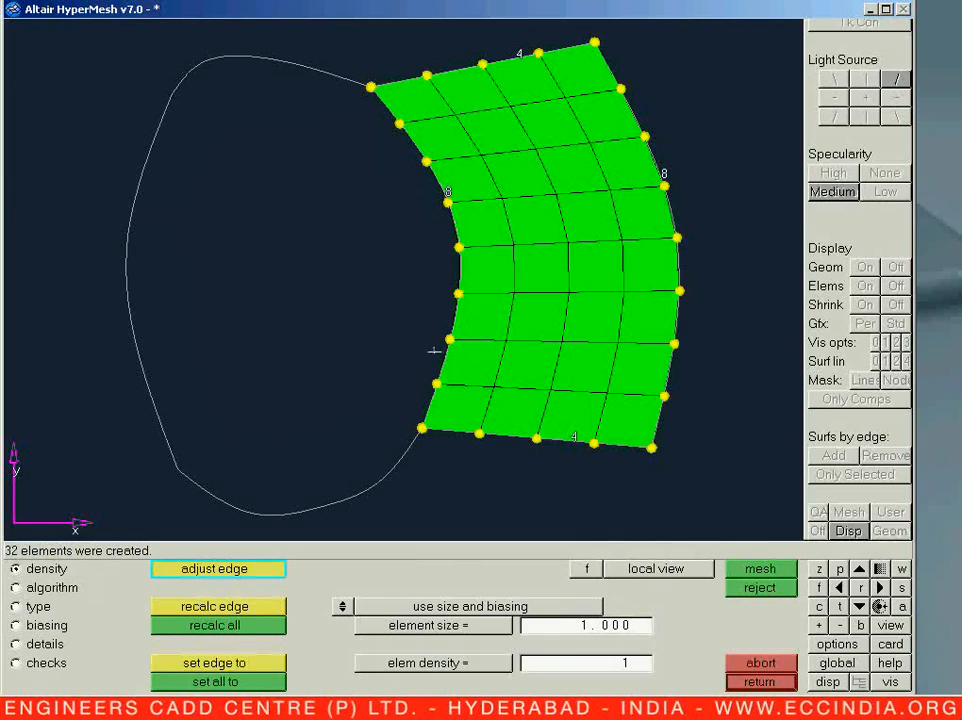
key(Escape)
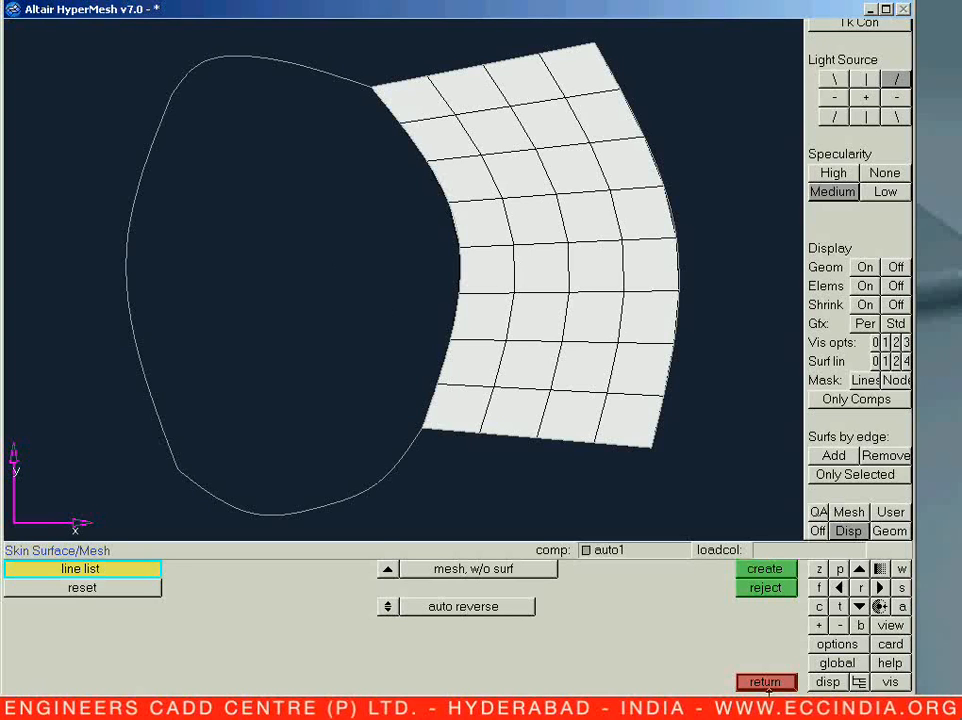
Step: Reject the skin mesh beside the loop and leave the Skin tool
click(745, 588)
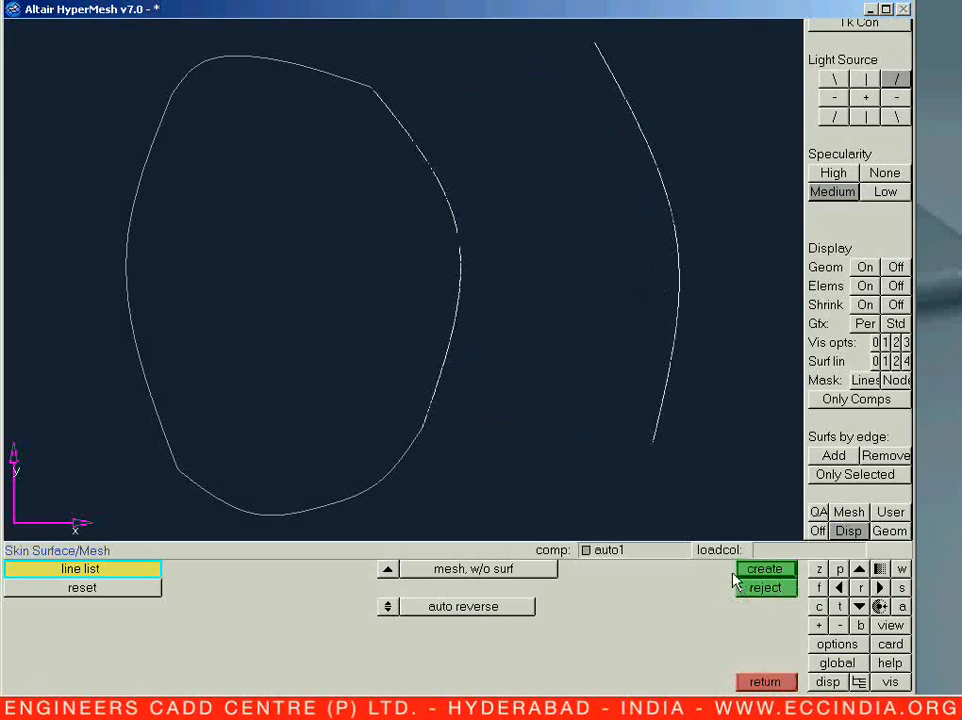
click(765, 681)
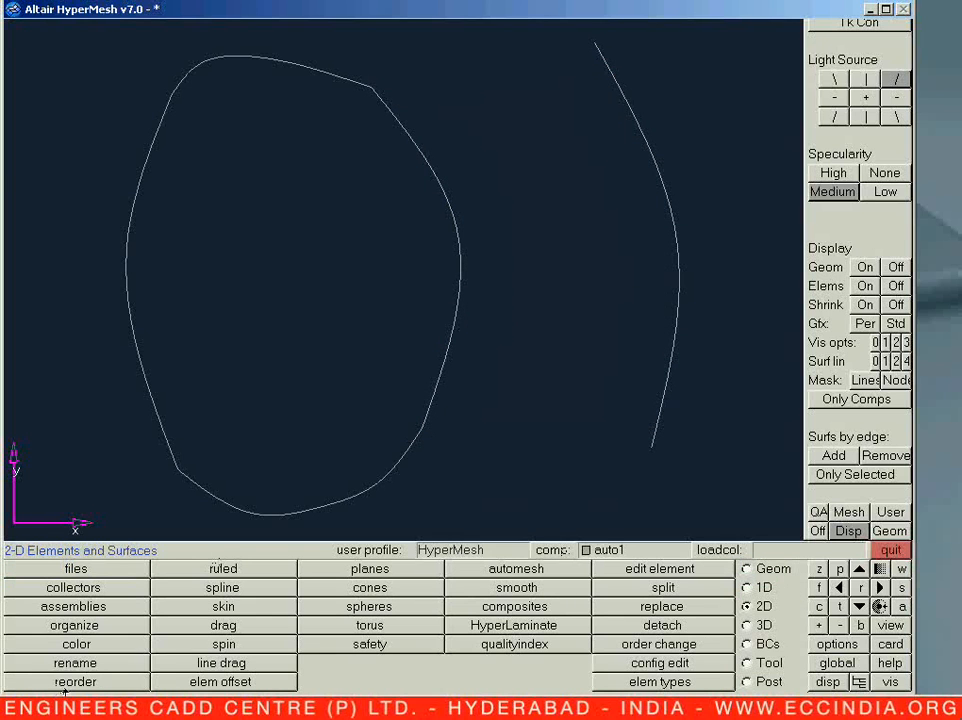
click(238, 628)
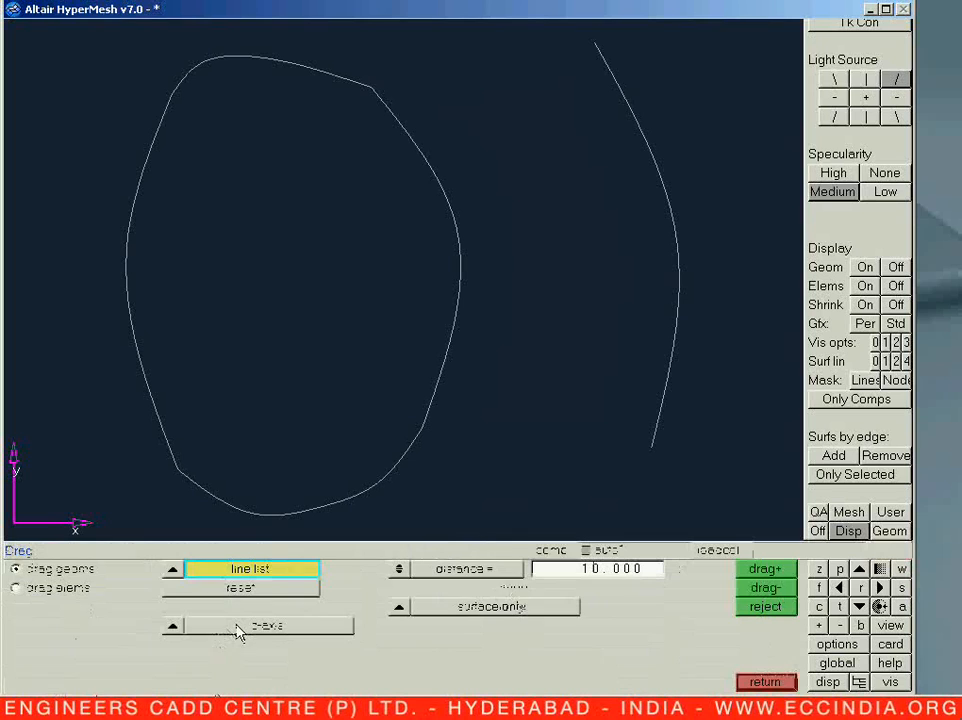
click(57, 588)
click(62, 572)
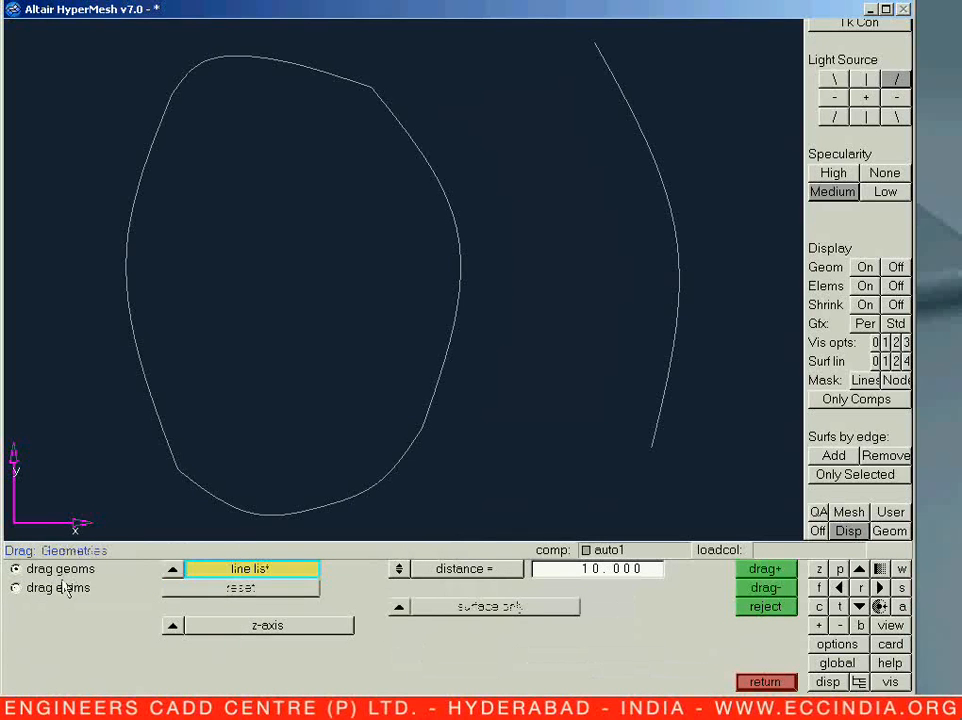
click(765, 681)
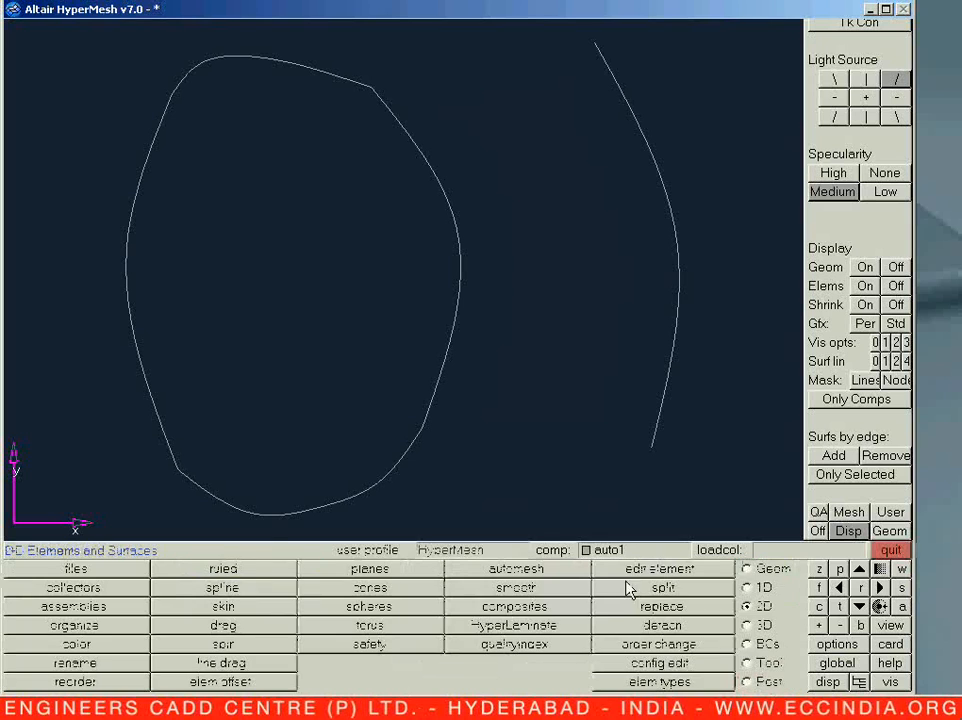
Step: Create a surface-only skin between the loop's right line and the separate curve, and display it shaded
click(224, 607)
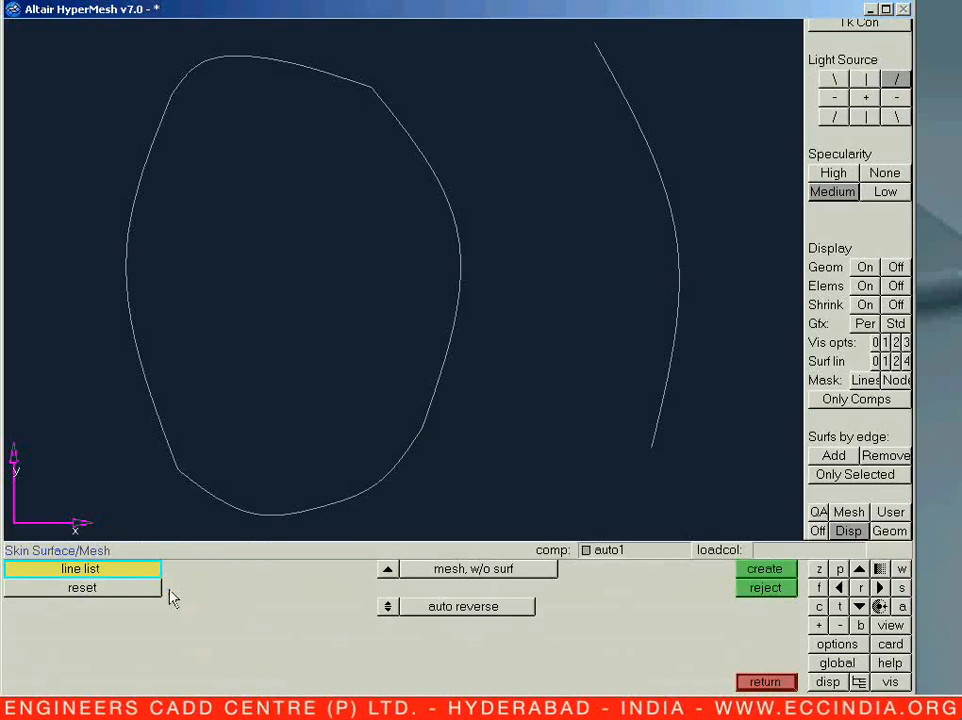
click(387, 569)
click(398, 645)
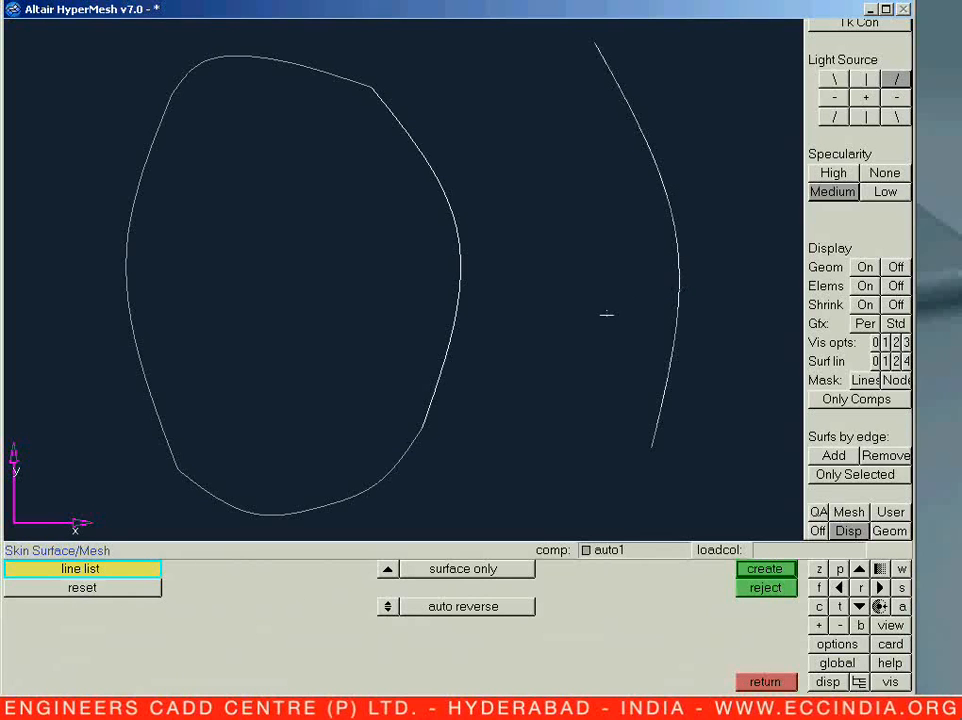
middle_click(595, 322)
key(Escape)
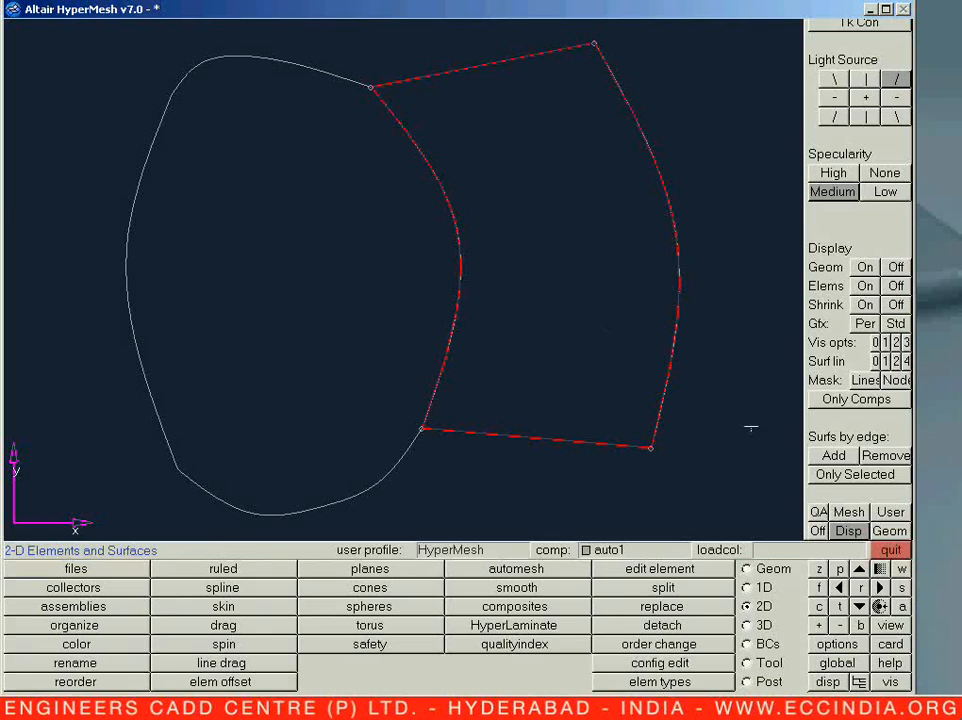
click(907, 343)
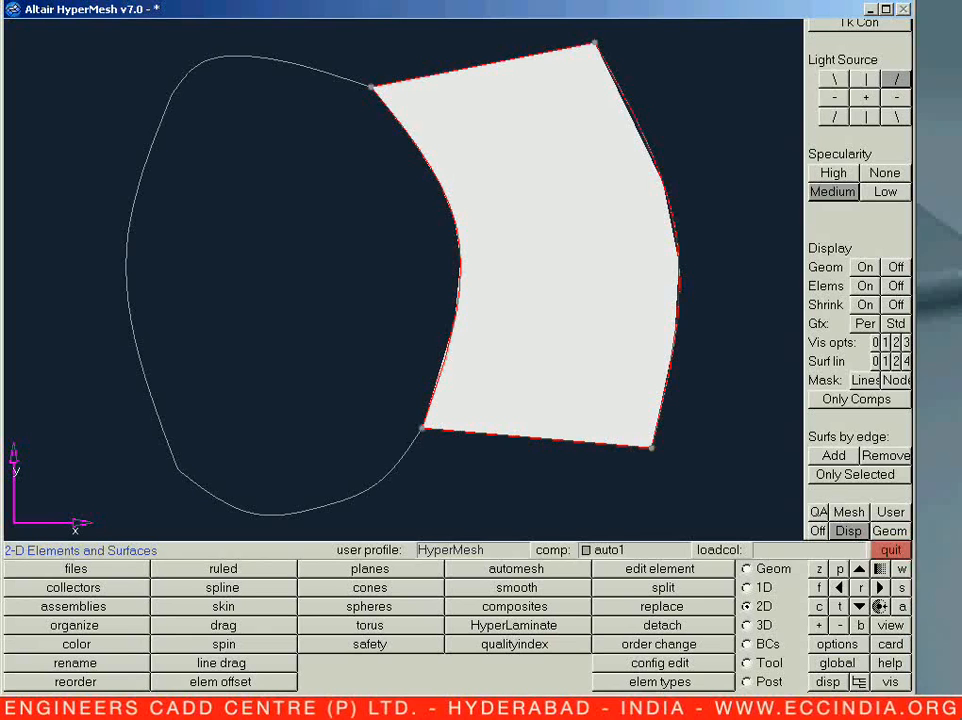
Step: Create a surface-only spline from the closed loop's lines projected to a plane, and leave the Spline tool
click(226, 588)
click(387, 571)
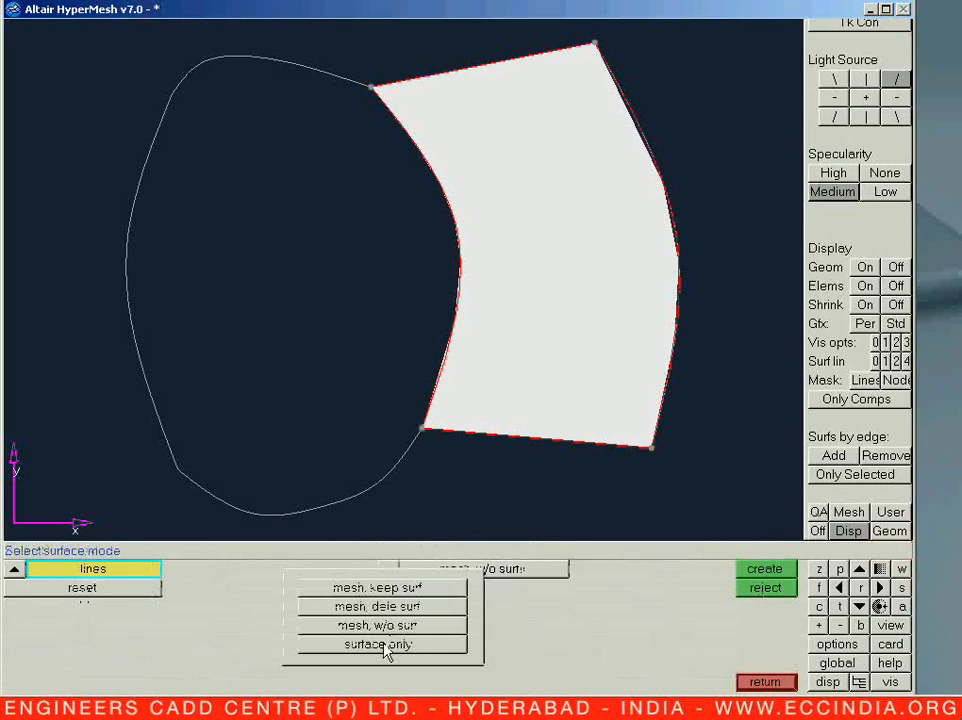
click(387, 644)
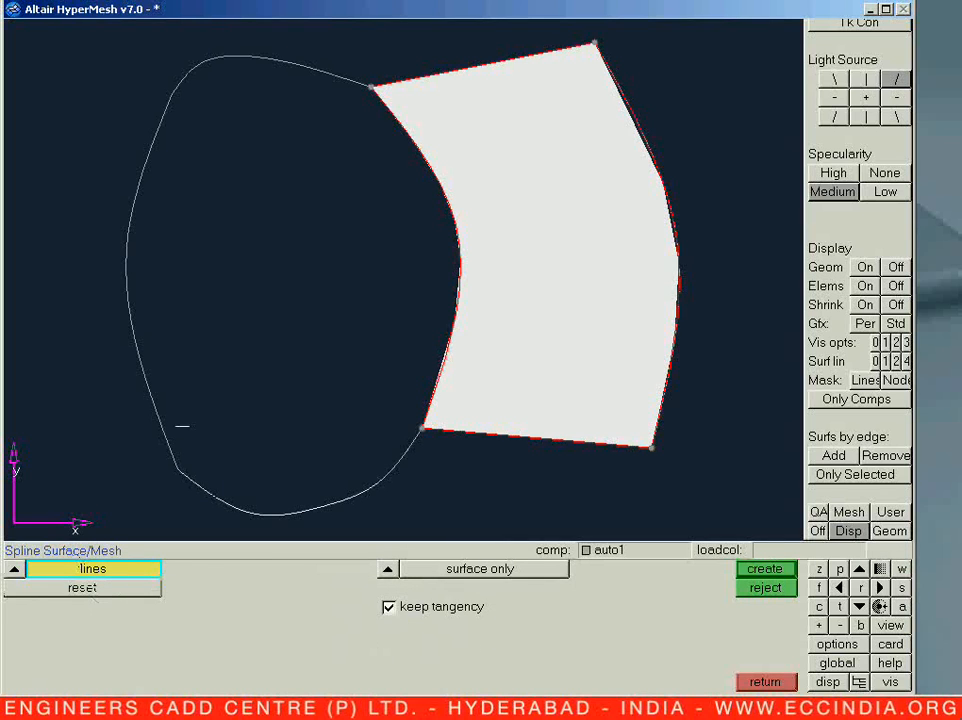
click(335, 77)
click(428, 180)
middle_click(408, 263)
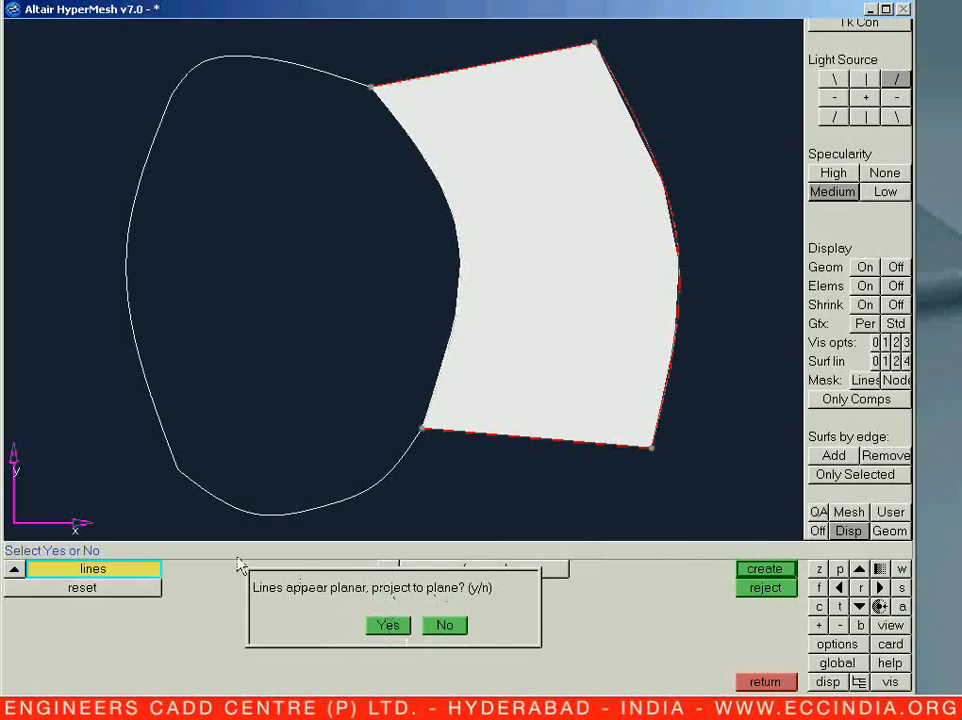
click(389, 626)
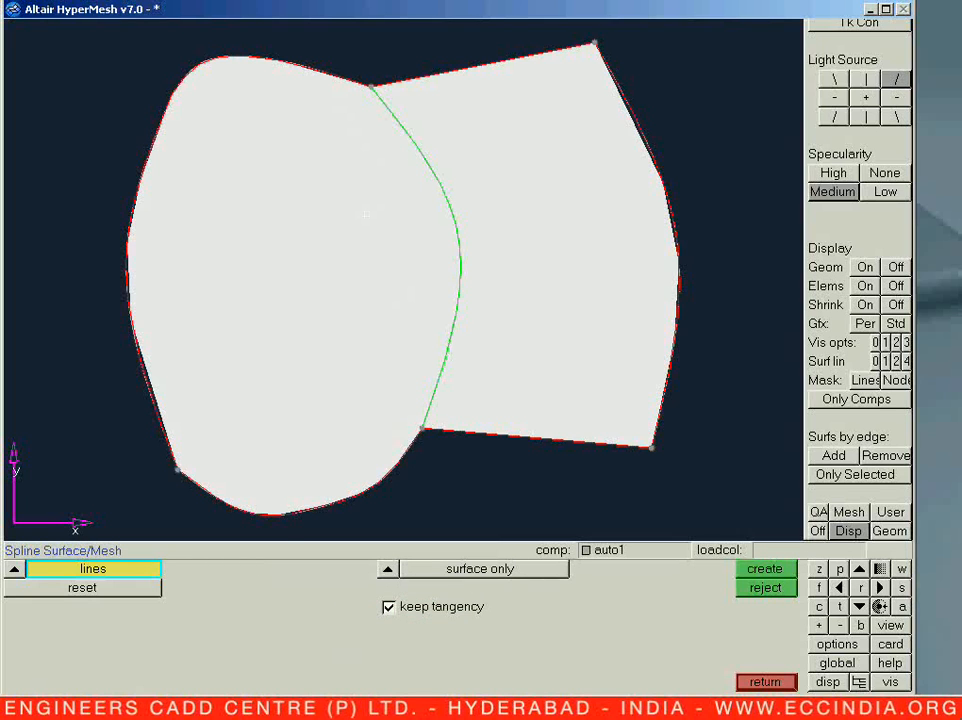
click(390, 570)
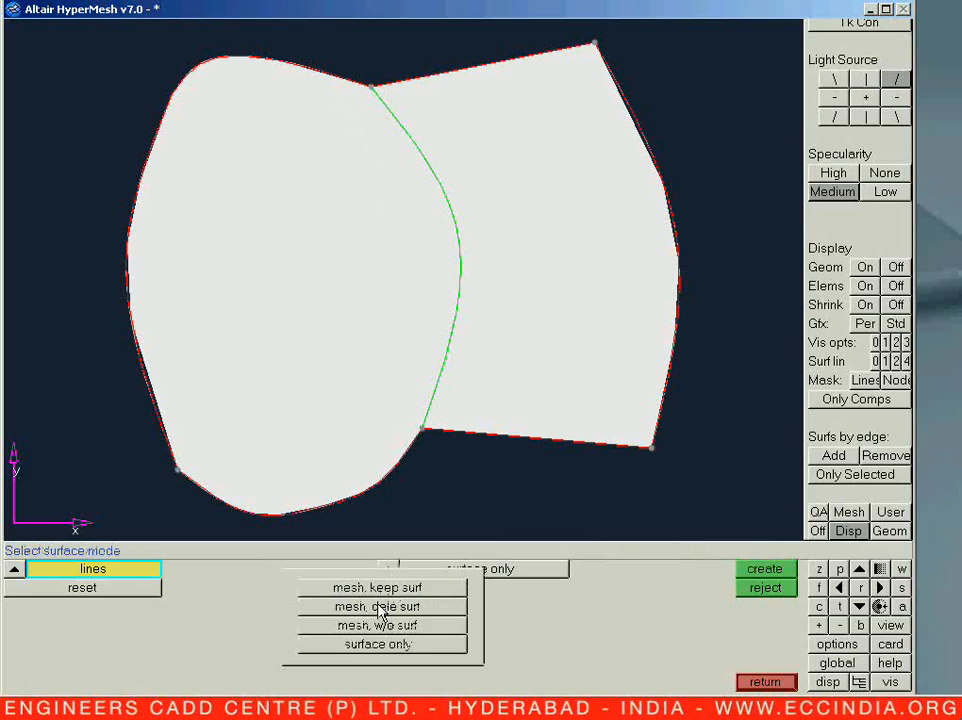
click(378, 644)
key(Escape)
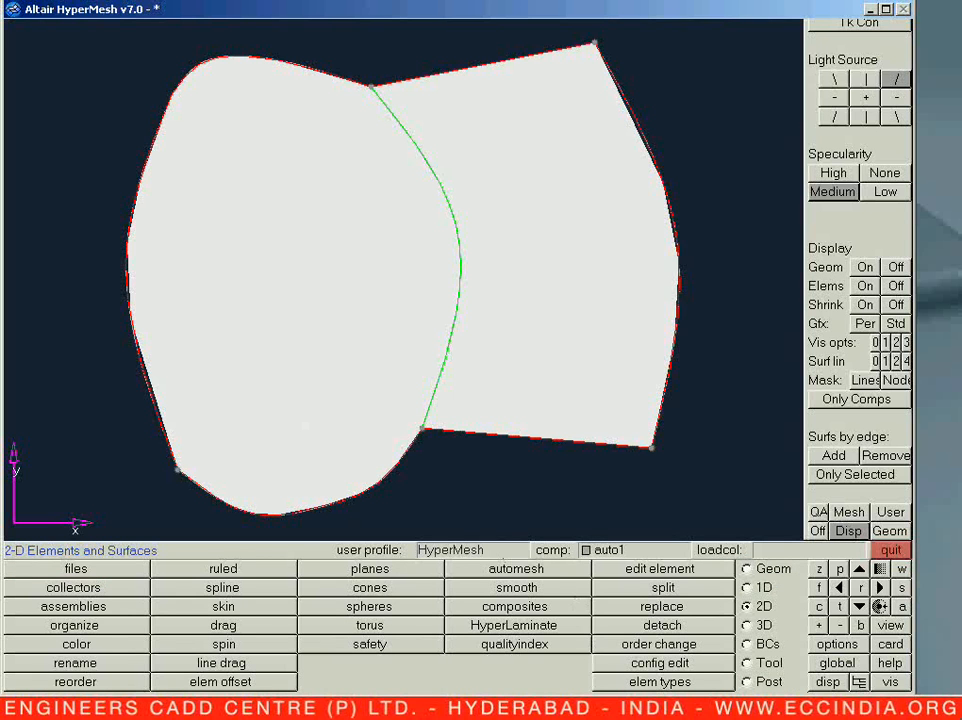
Step: Delete the spline surface inside the loop and the skin surface beside it
key(F2)
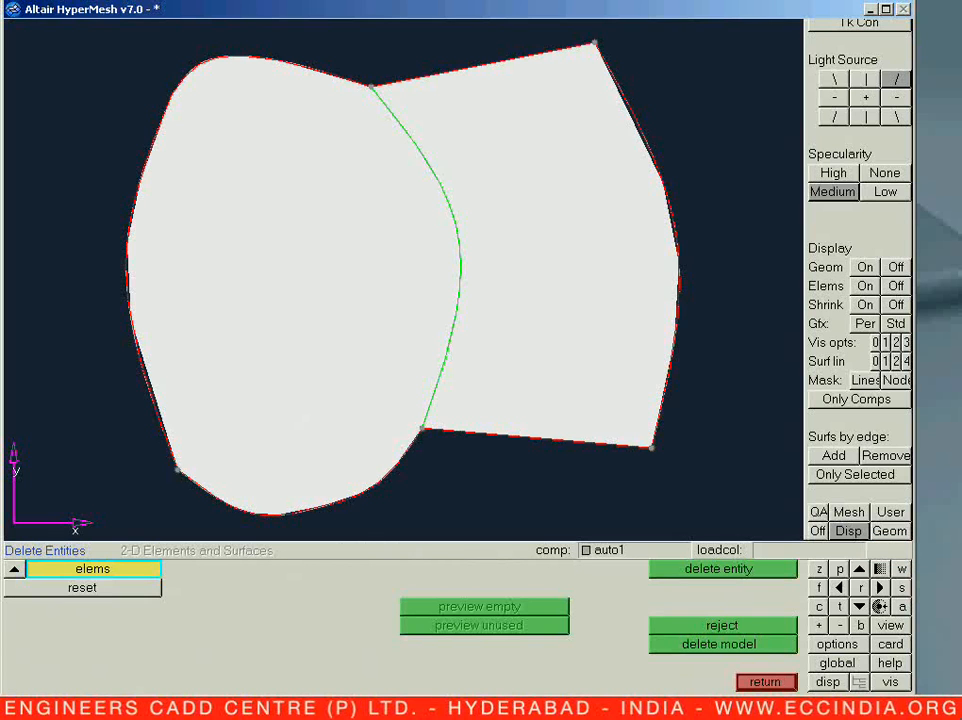
click(291, 423)
click(521, 339)
middle_click(476, 566)
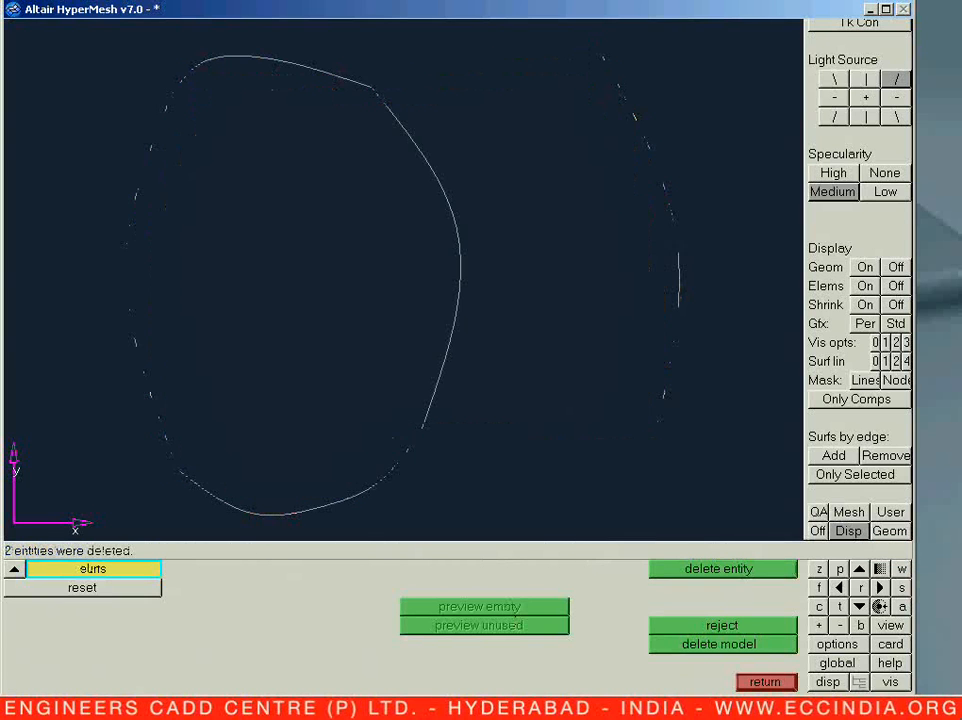
key(Escape)
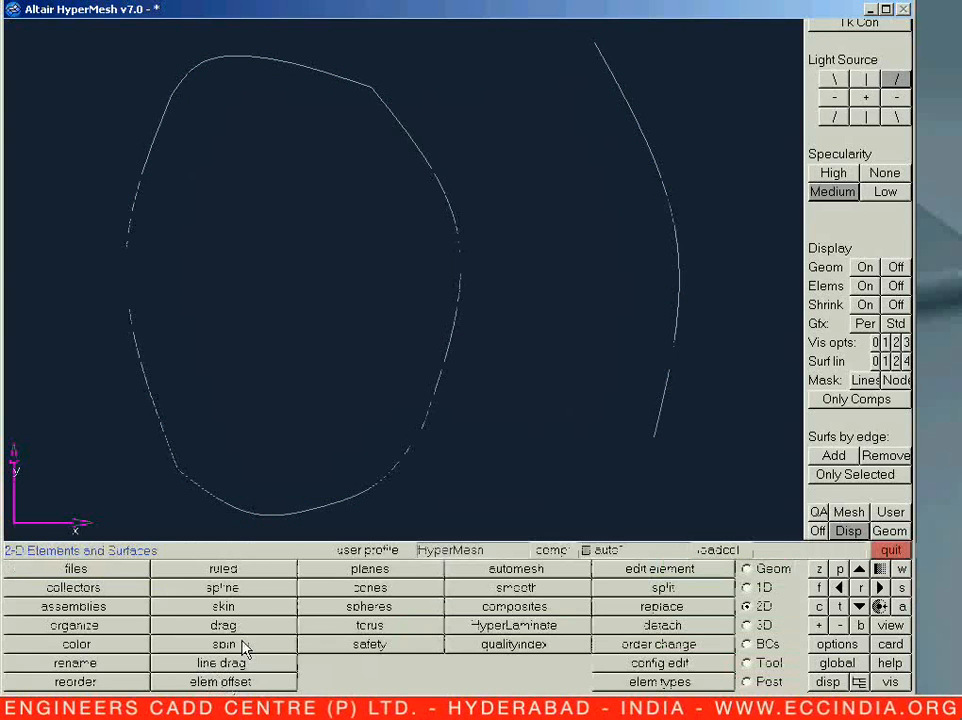
Step: Start the Drag tool in drag geoms mode with a line list and select the loop's right line
click(232, 627)
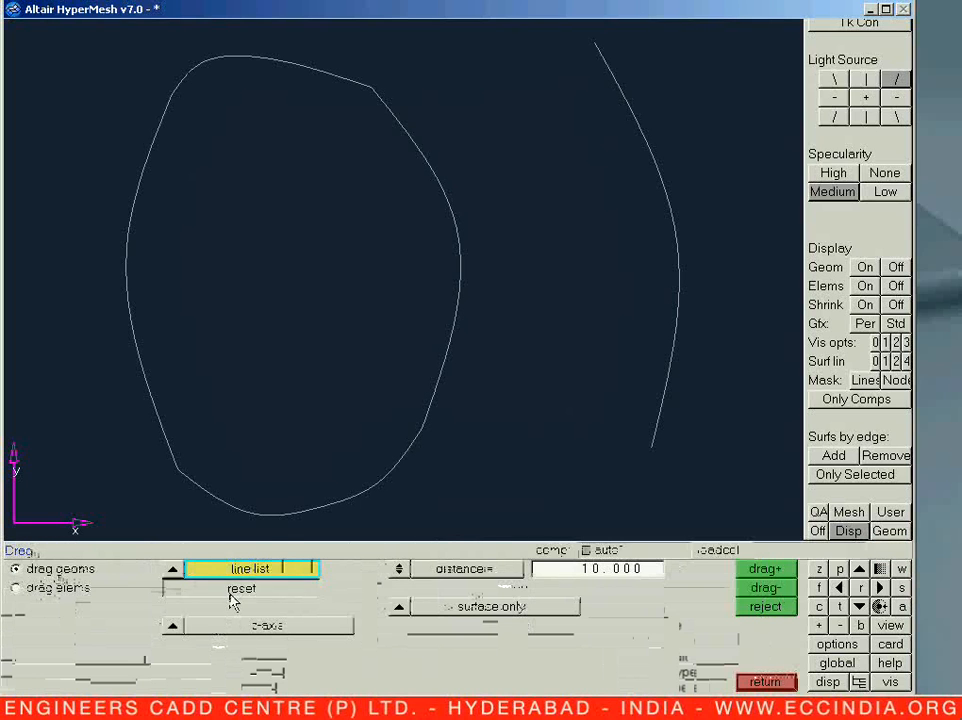
click(16, 589)
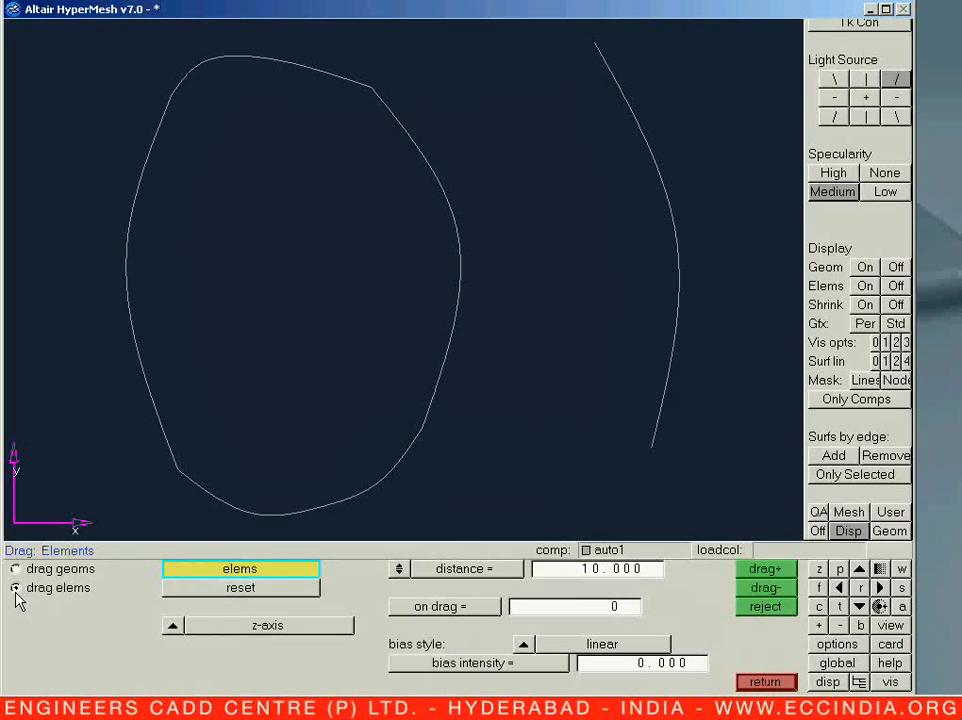
click(27, 571)
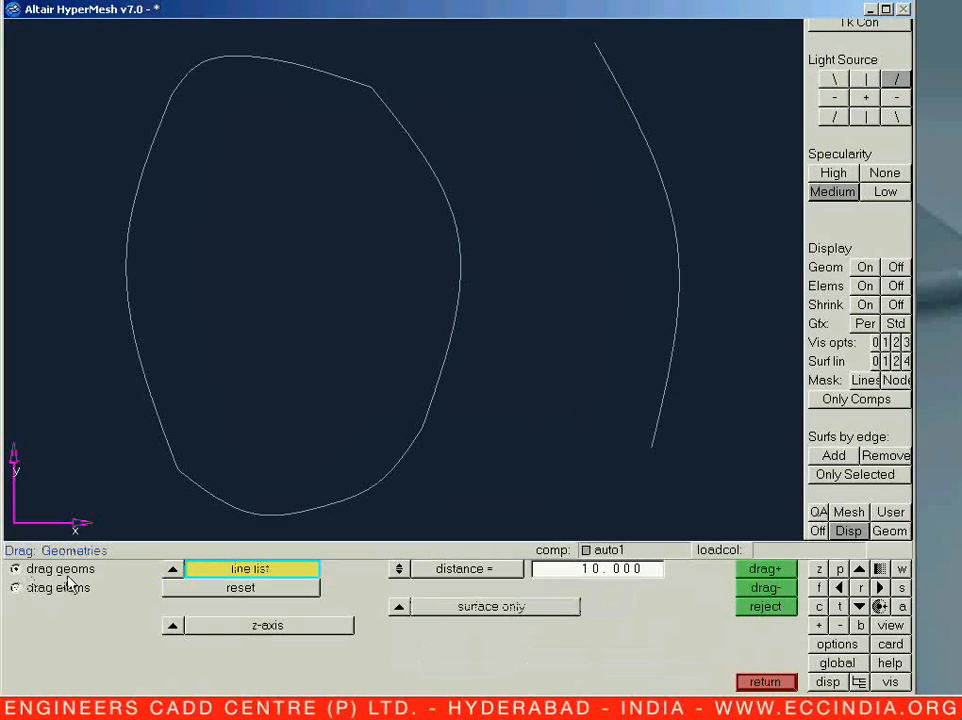
click(174, 572)
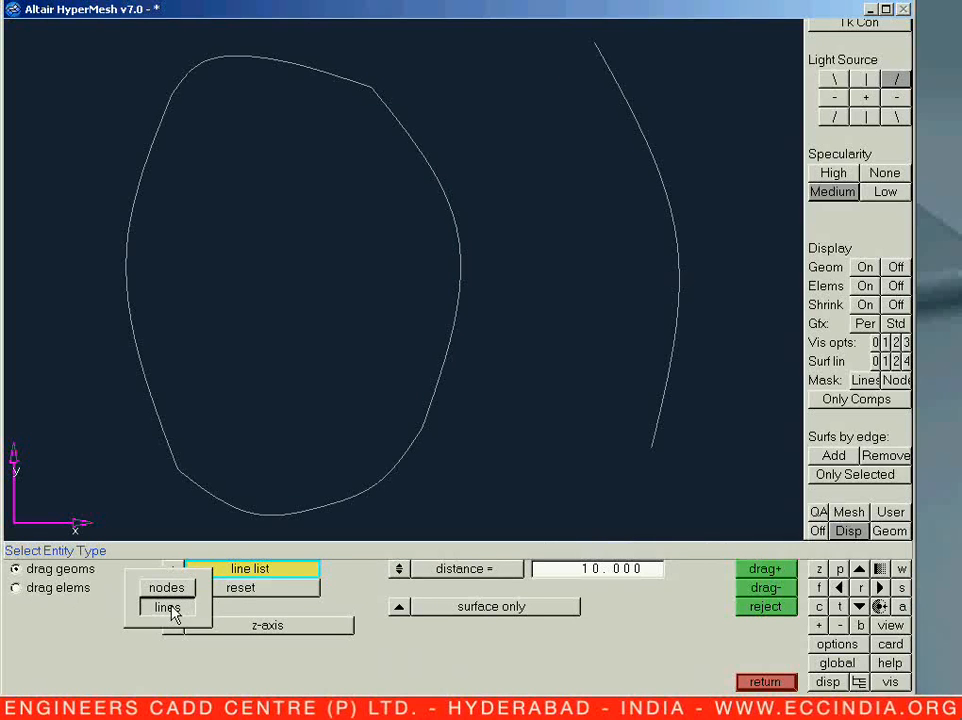
click(170, 609)
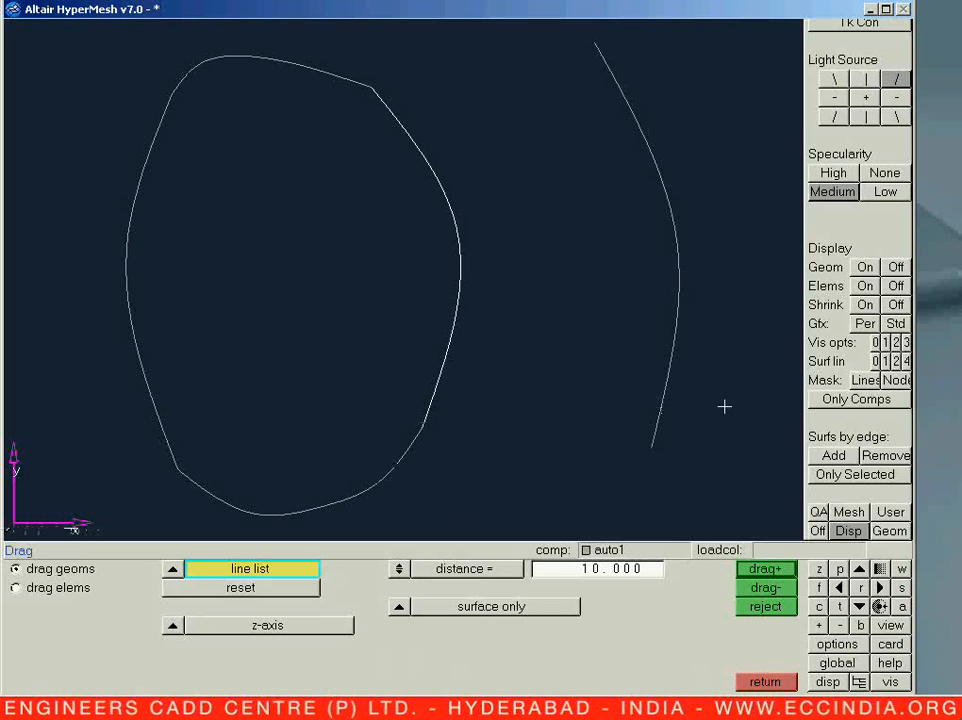
Step: Set the drag direction to the x-axis and the drag distance to 5
click(172, 625)
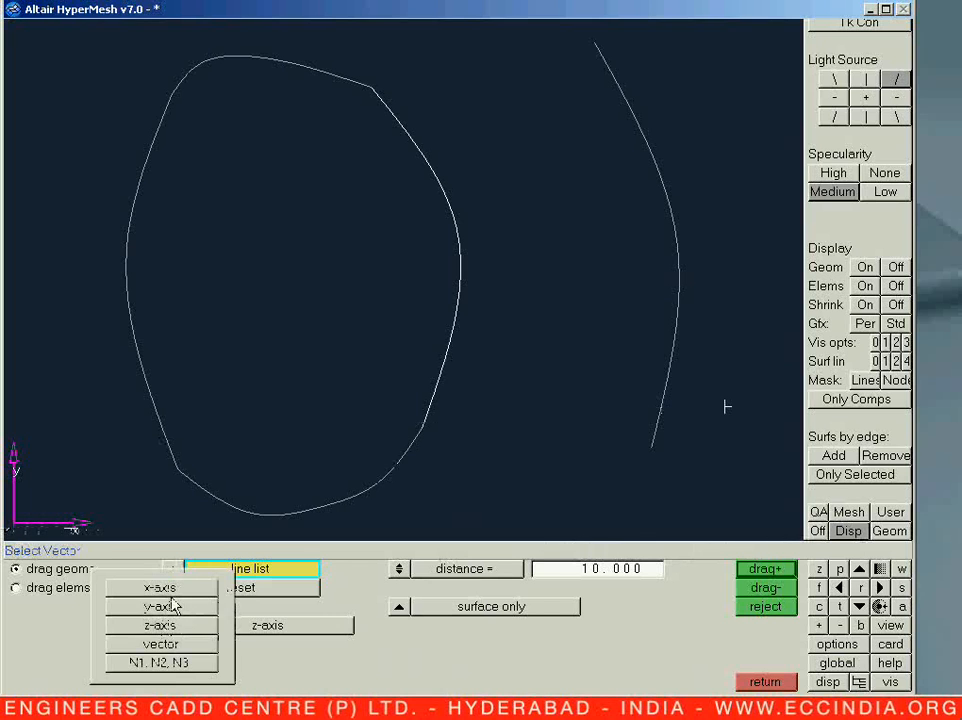
click(175, 588)
click(538, 572)
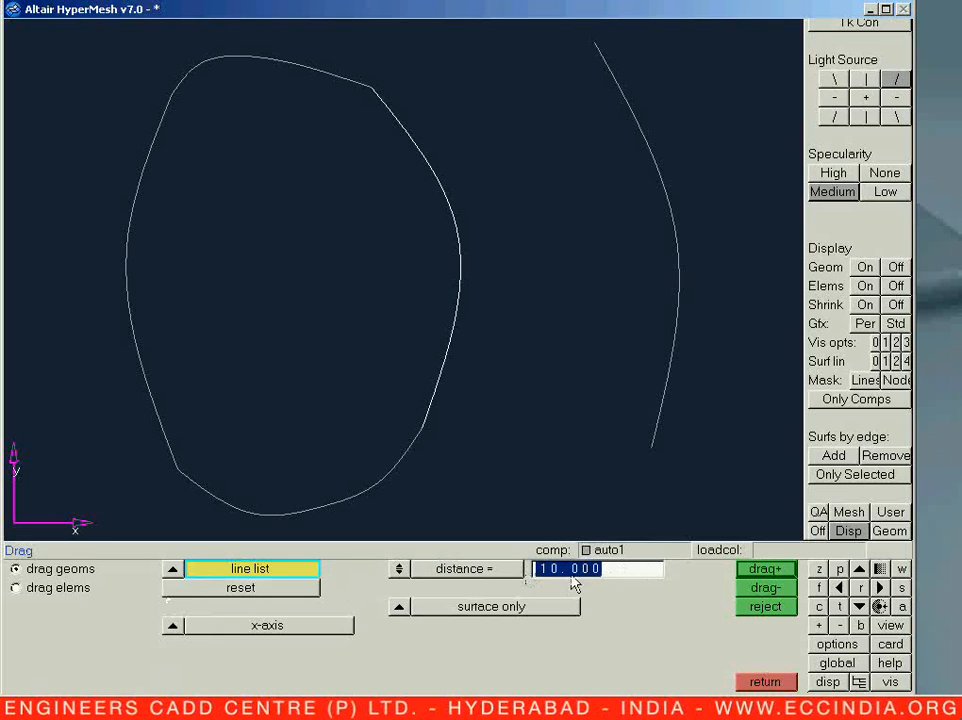
text(5)
key(Return)
Step: Drag the loop's right line in the positive direction as a mesh without a surface
click(399, 608)
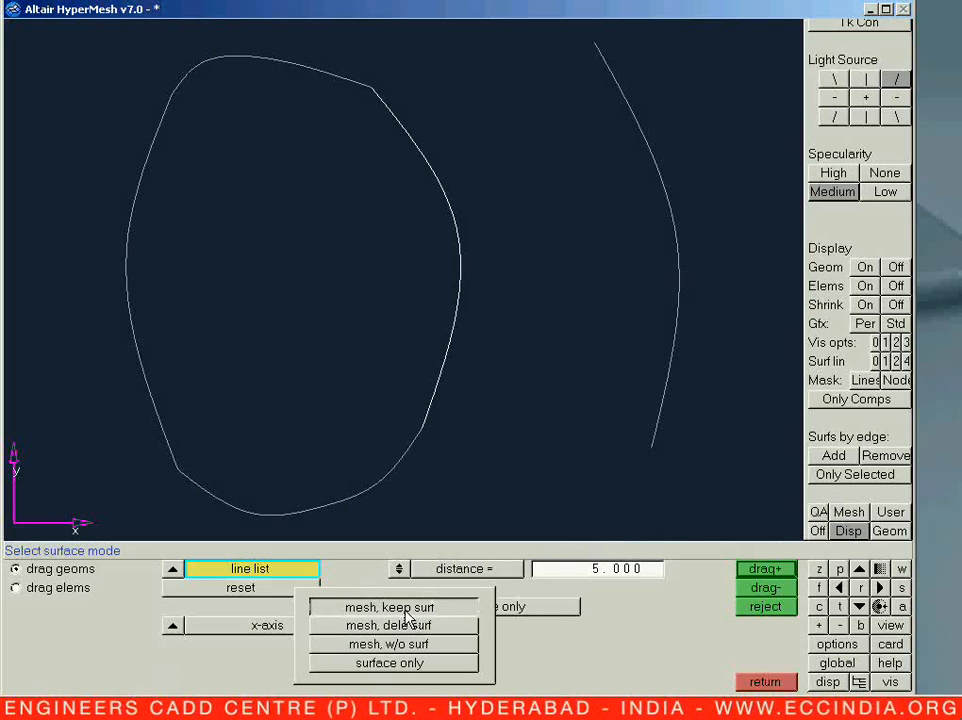
click(412, 645)
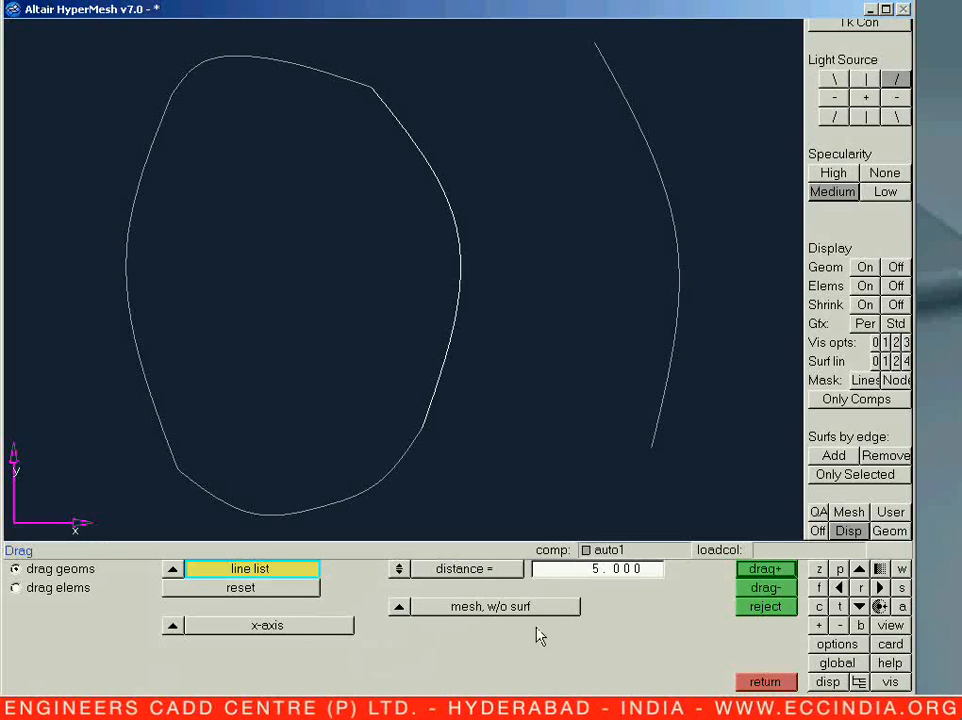
click(645, 571)
click(764, 569)
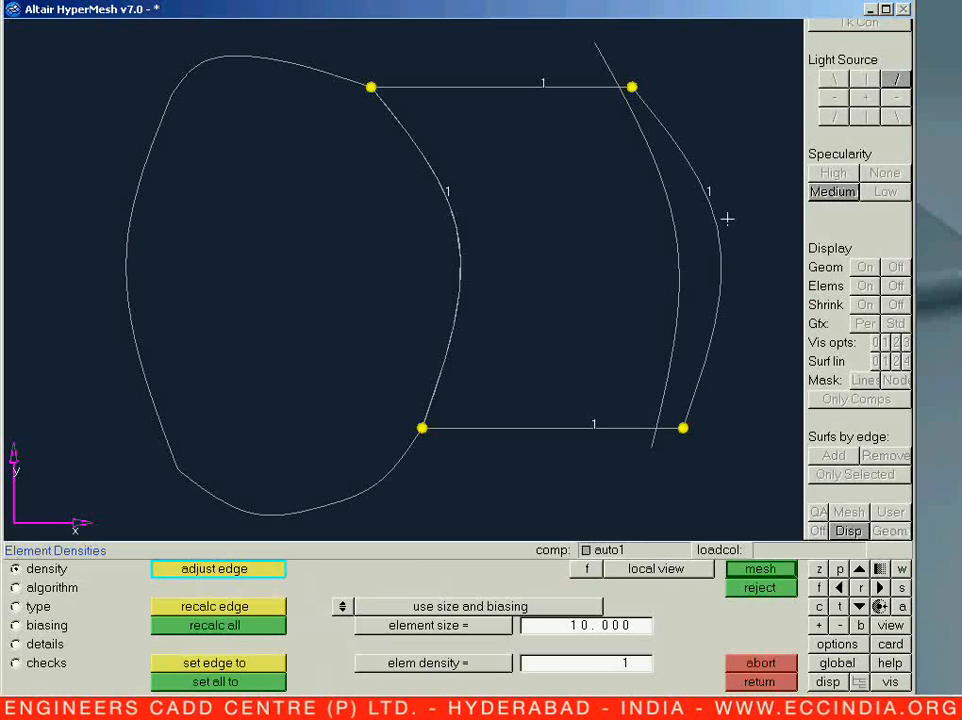
Step: Mesh the dragged area with element size 1 and recalculated edge densities, and reject the mesh
click(608, 626)
text(1)
key(Return)
click(255, 627)
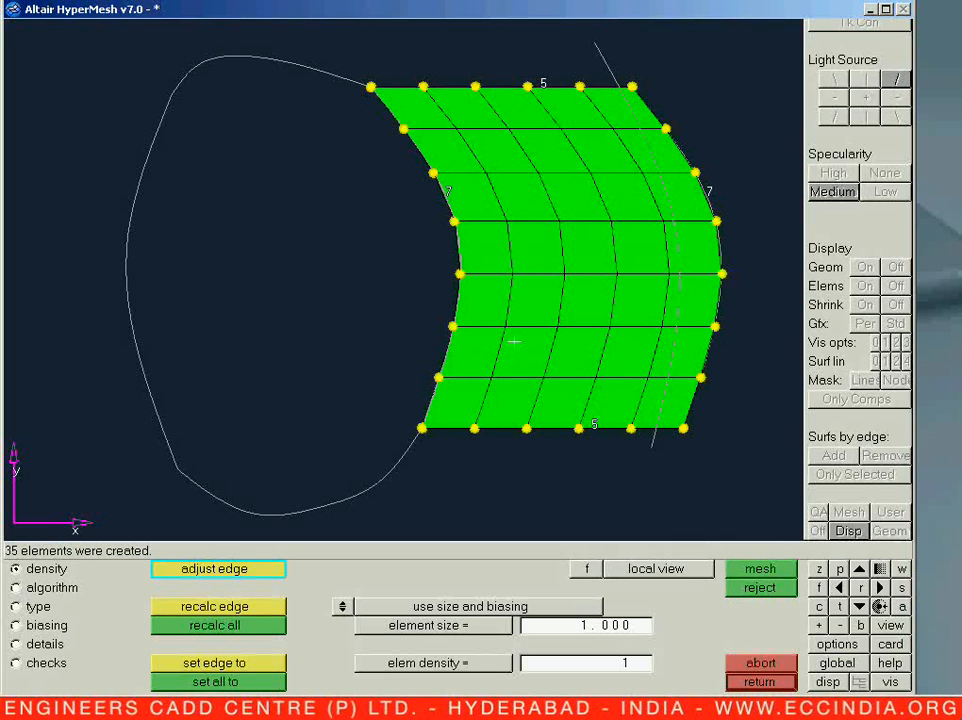
click(757, 590)
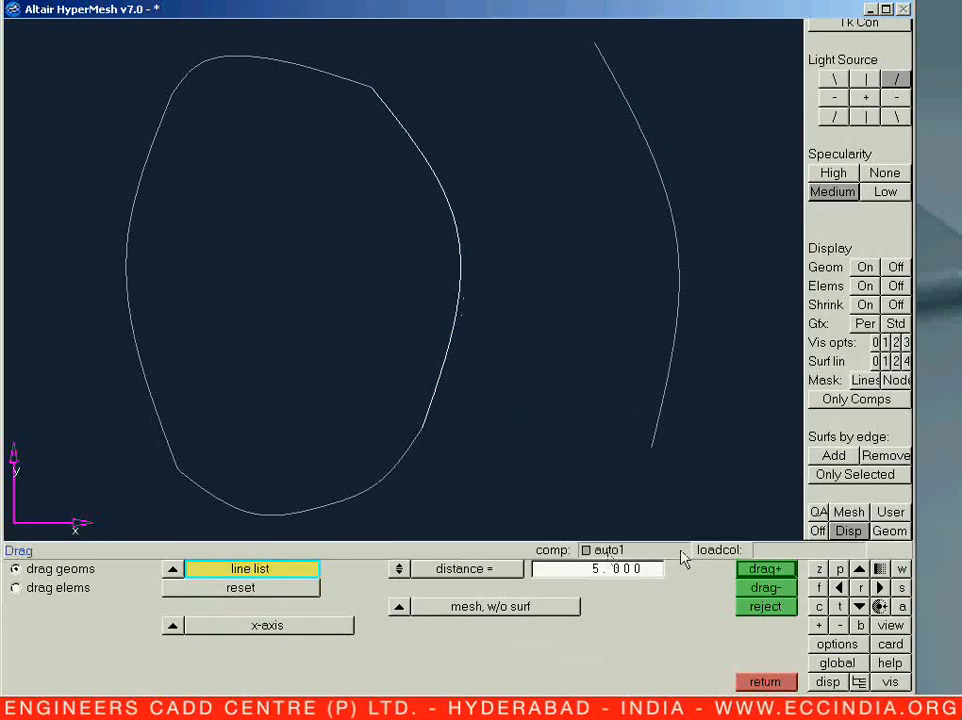
Step: Drag the loop's right line as surface only in the negative and positive x directions, rejecting each surface
click(632, 575)
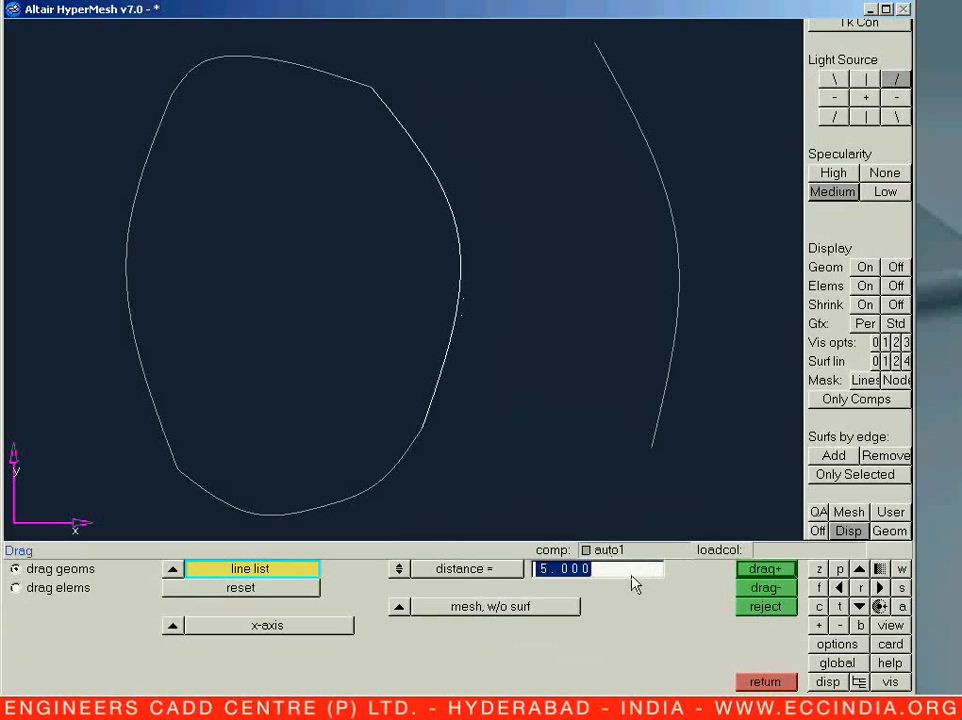
click(398, 606)
click(399, 664)
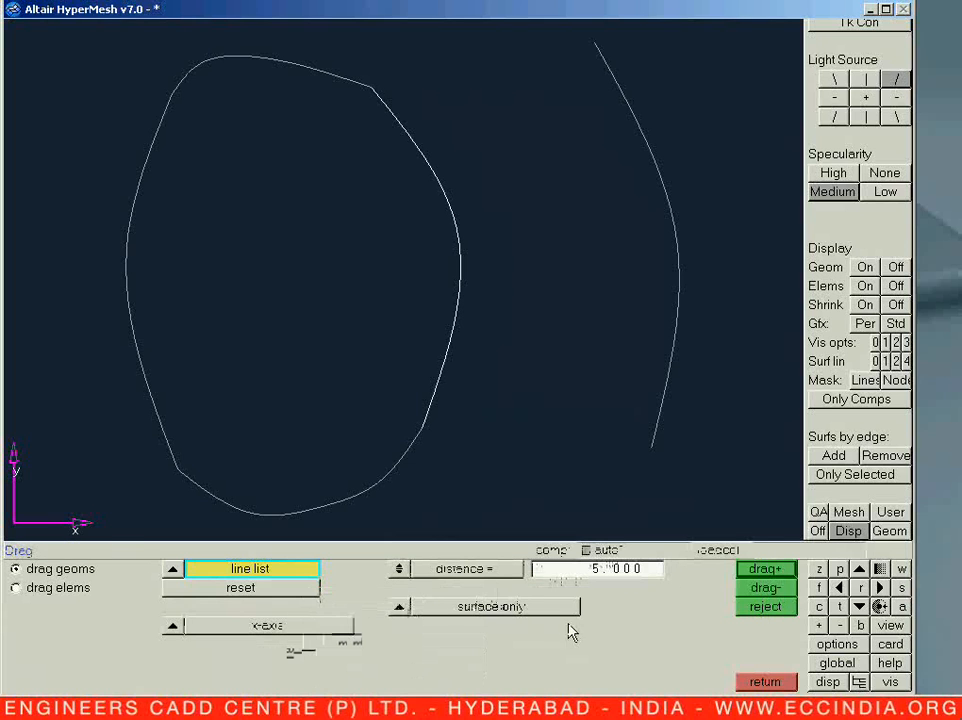
click(762, 591)
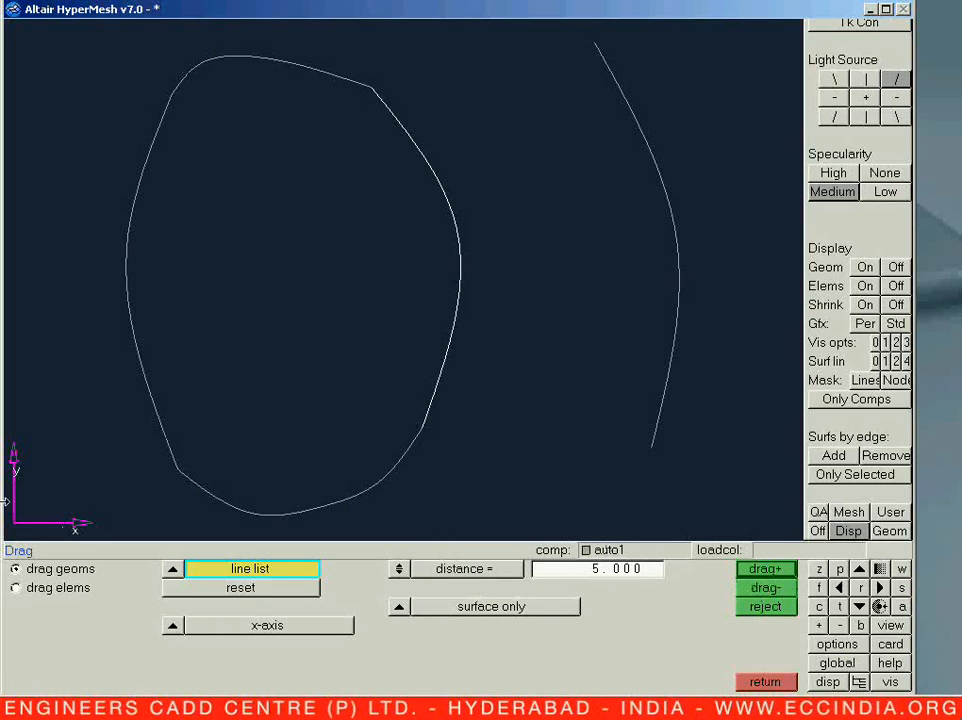
click(765, 588)
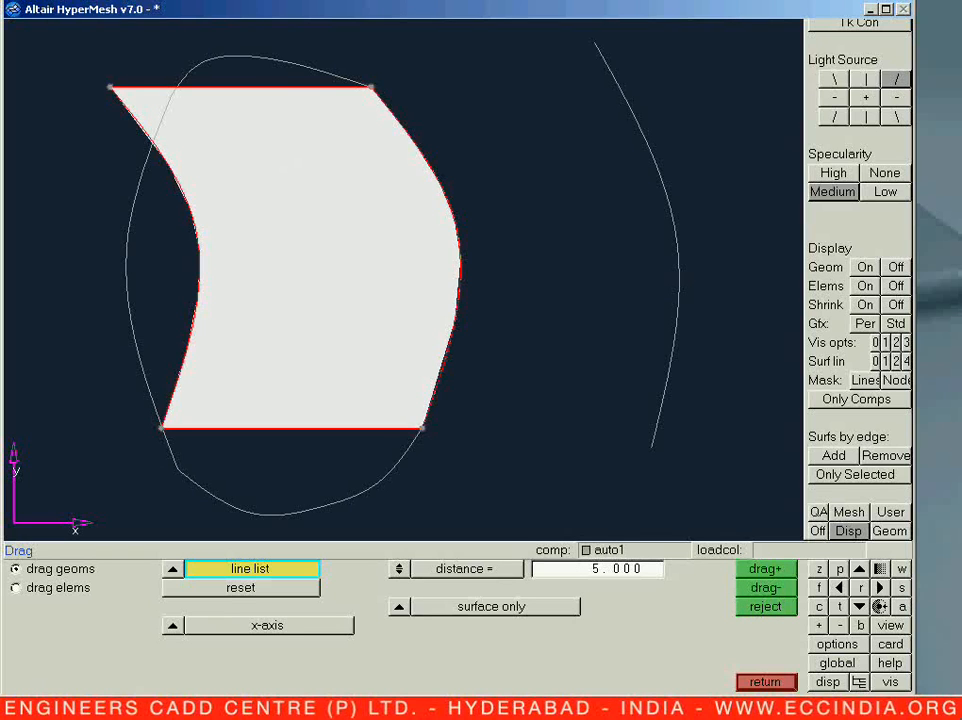
click(760, 607)
click(765, 570)
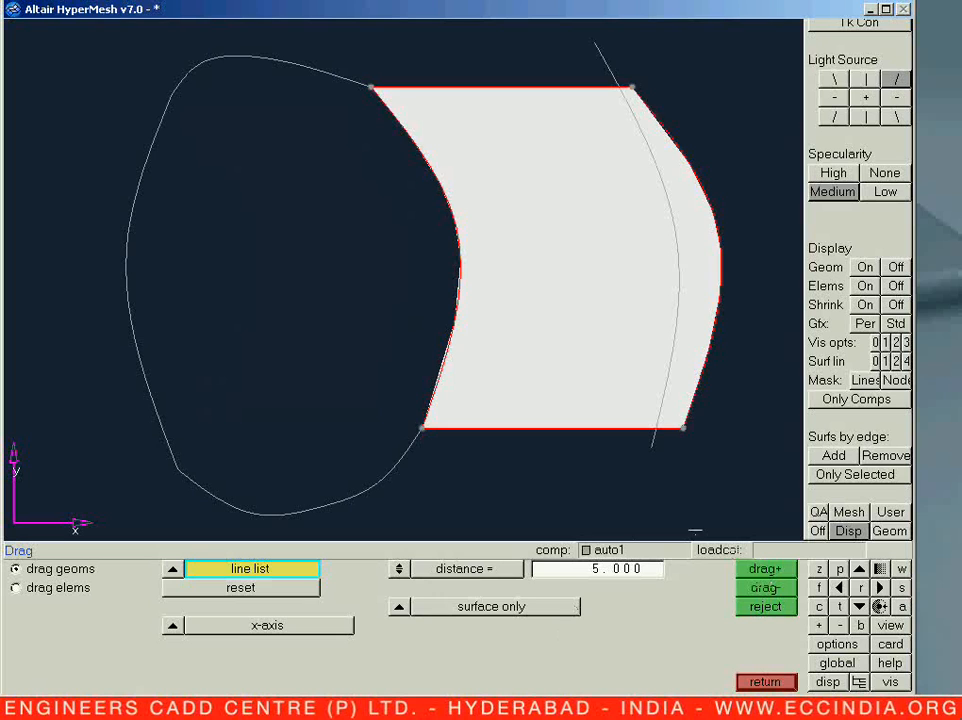
click(760, 608)
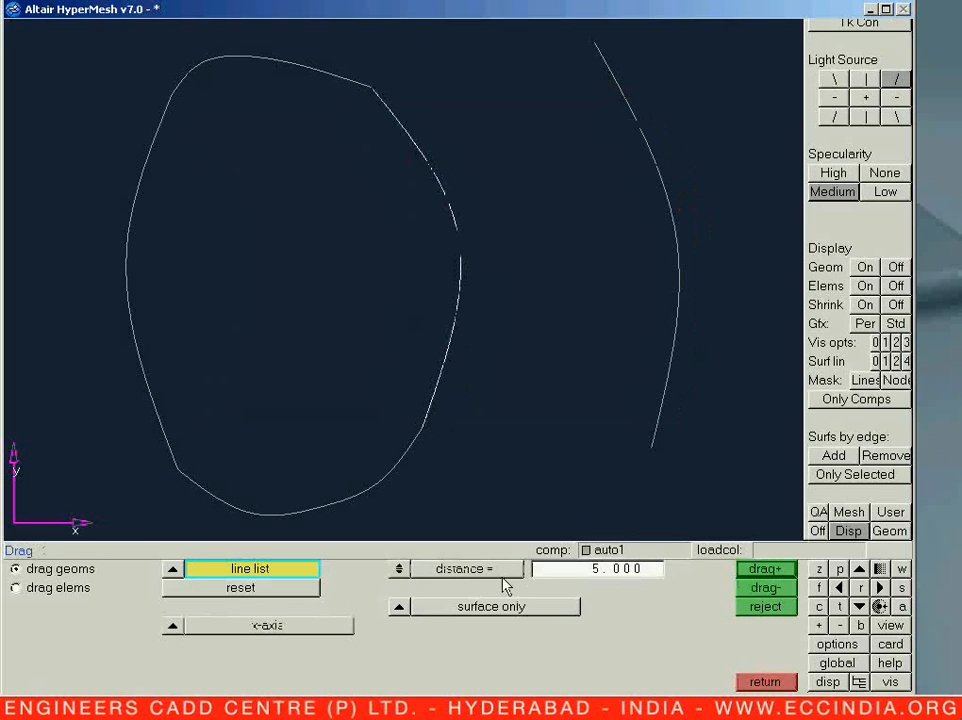
Step: Drag the loop's right line in the positive x direction, creating a mesh and keeping the surface
click(398, 607)
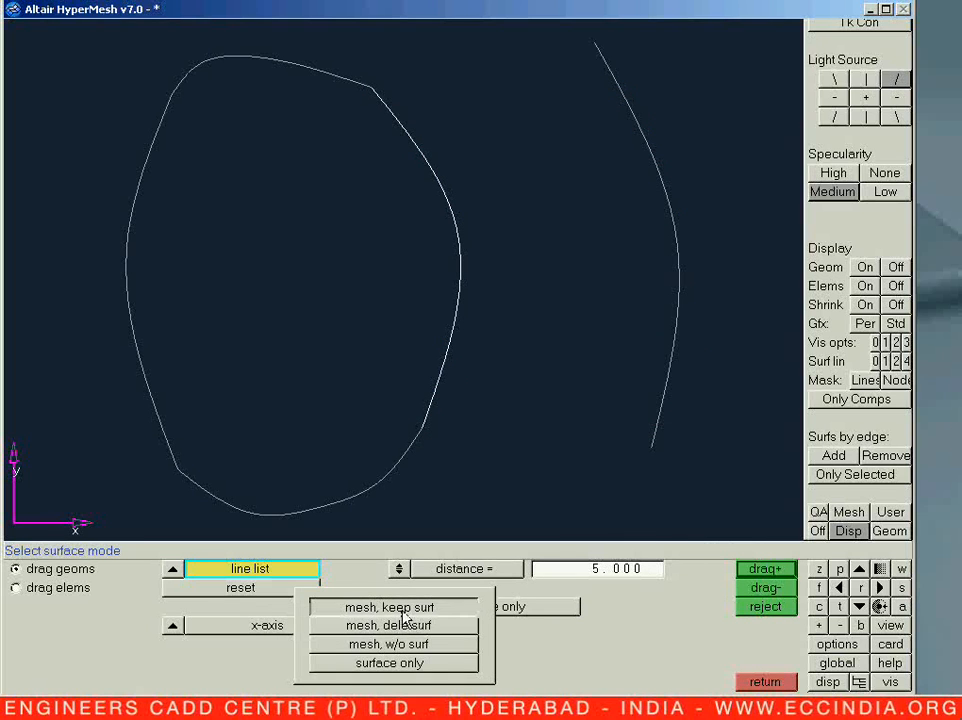
click(400, 610)
click(765, 569)
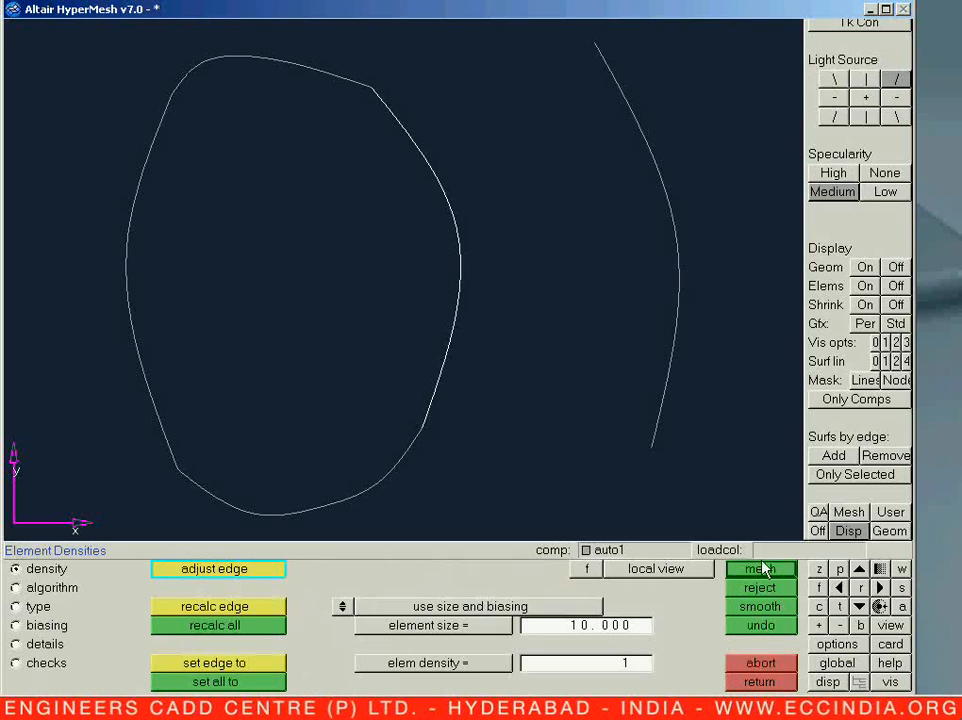
Step: Set the element size to 1, recalculate all edge densities and mesh the dragged surface
click(612, 628)
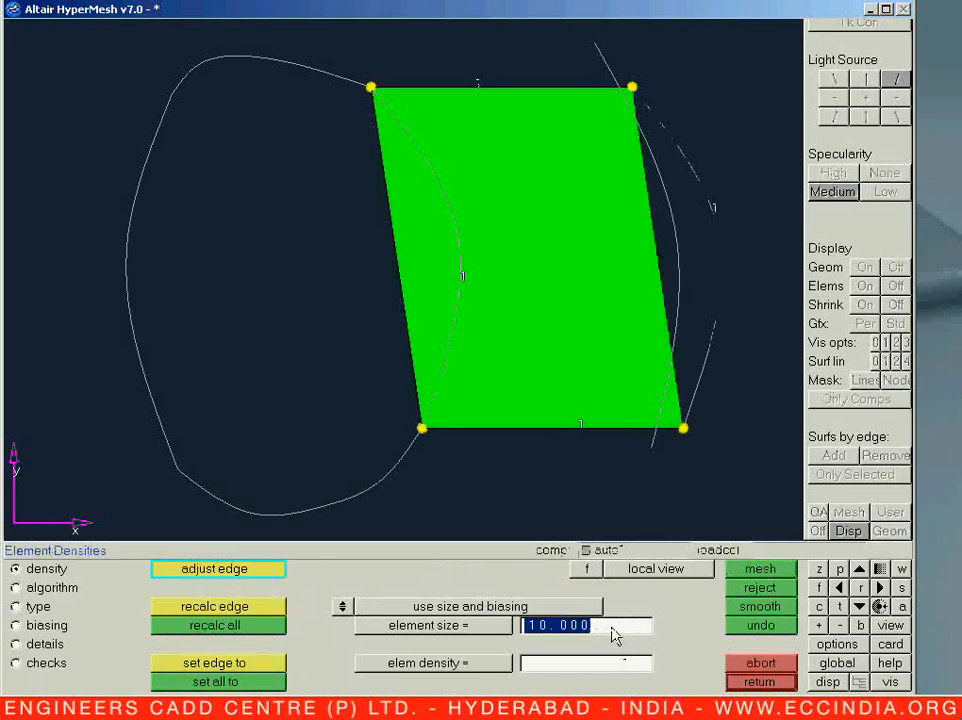
text(1)
key(Return)
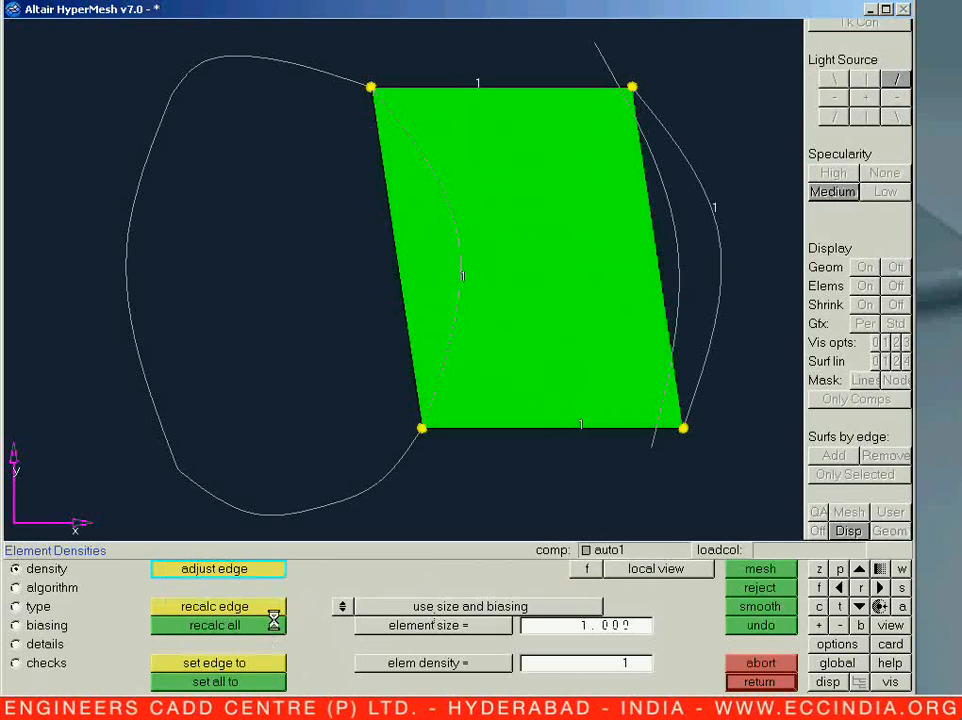
click(270, 625)
click(760, 569)
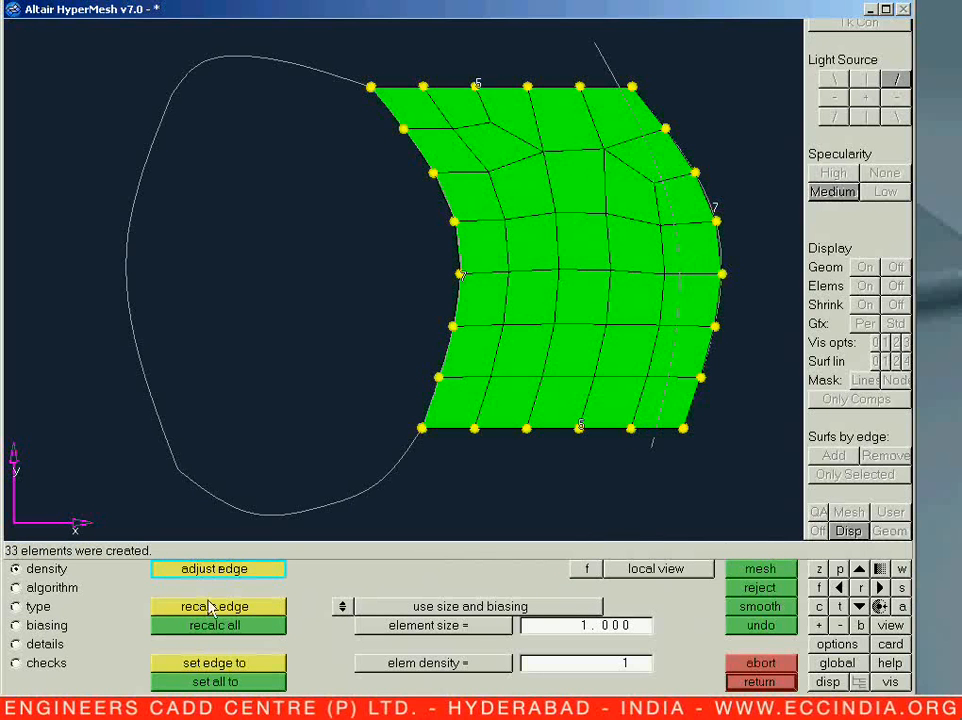
Step: Set the element type to quads for all surfaces
click(64, 592)
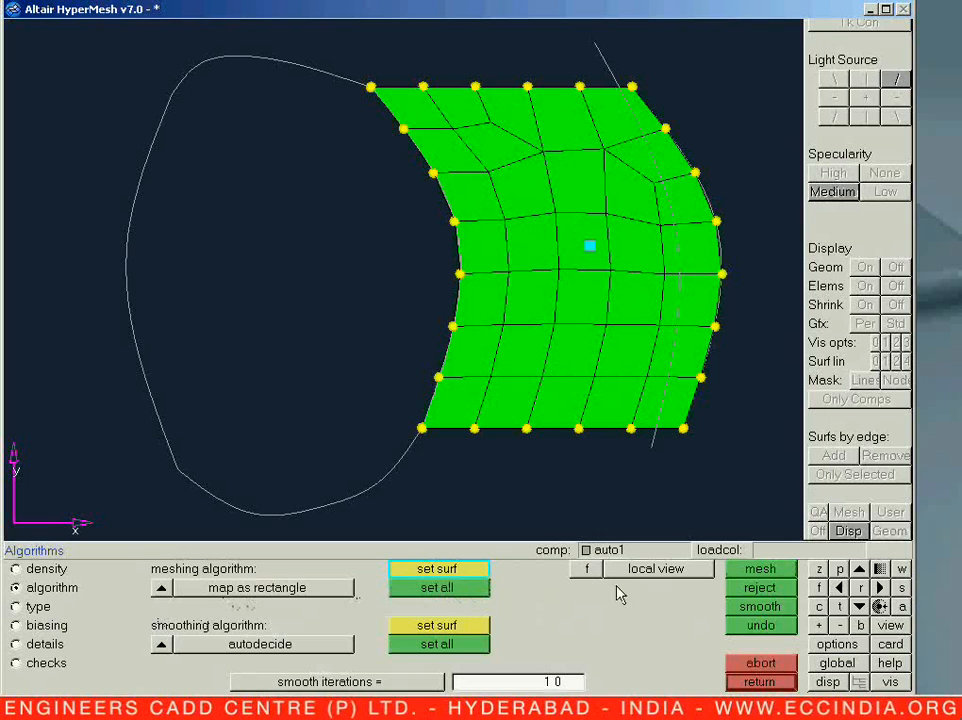
click(36, 606)
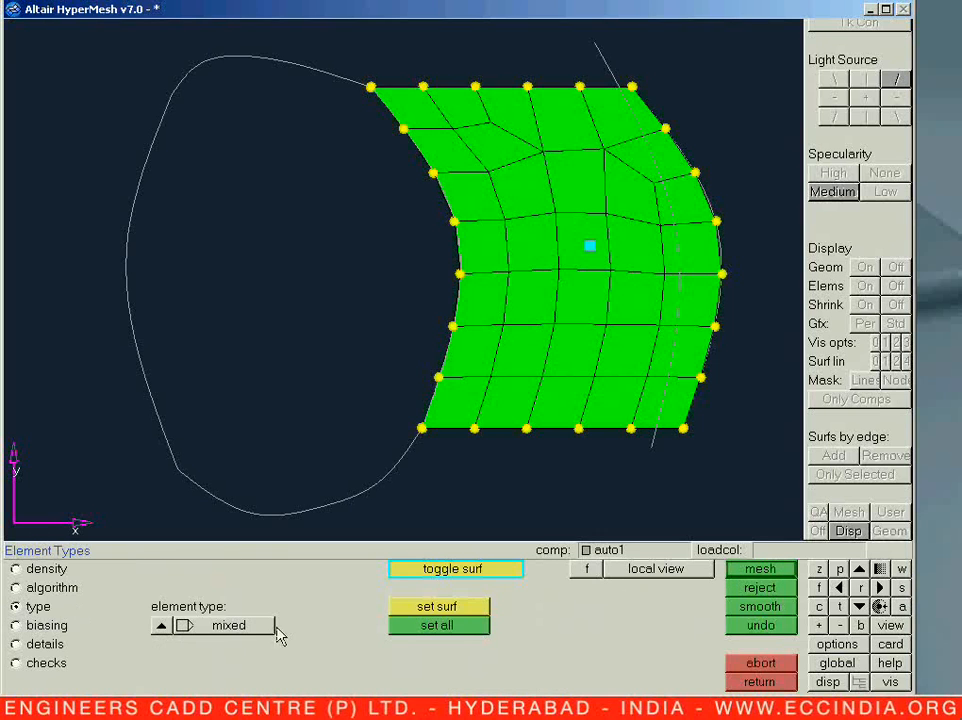
click(160, 627)
click(160, 609)
click(428, 630)
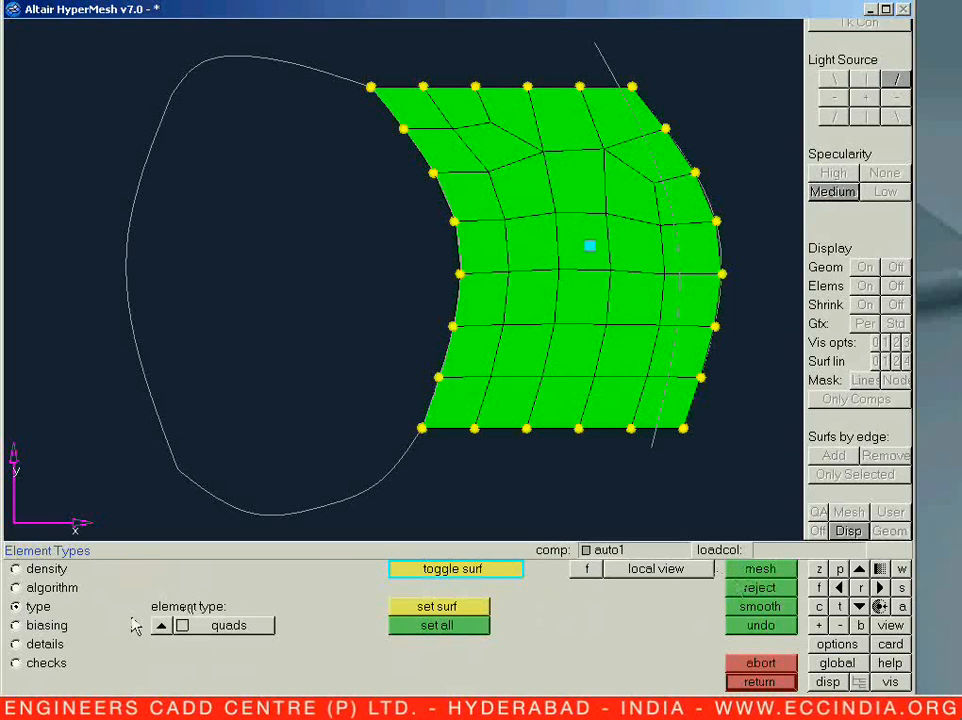
Step: Turn off size control and skew control, remesh the surface after each change, and accept the mesh
click(16, 626)
click(16, 644)
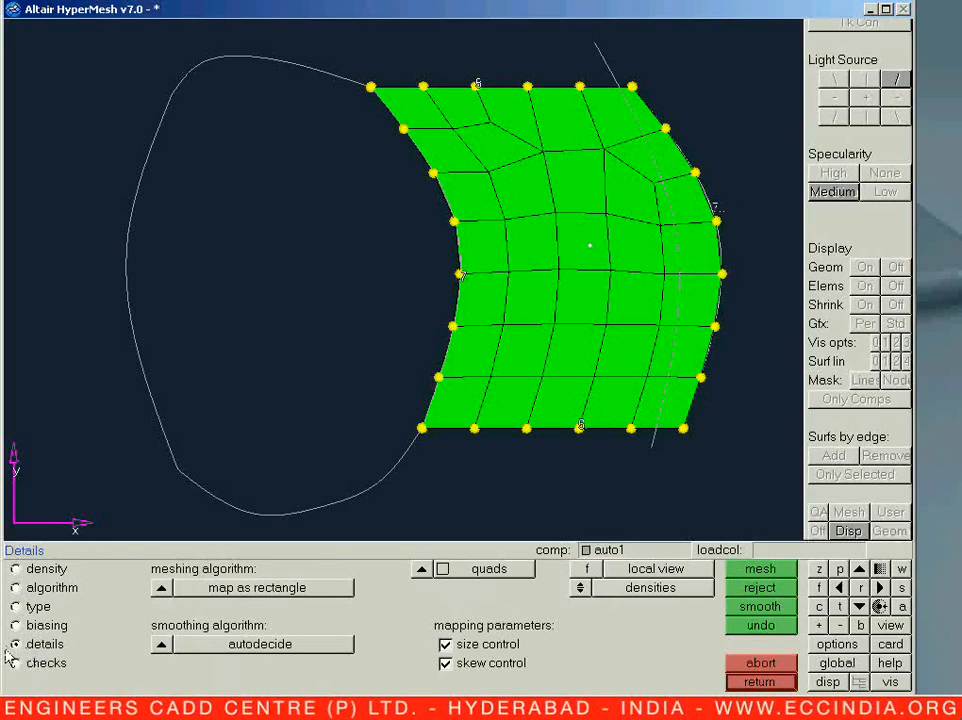
click(758, 572)
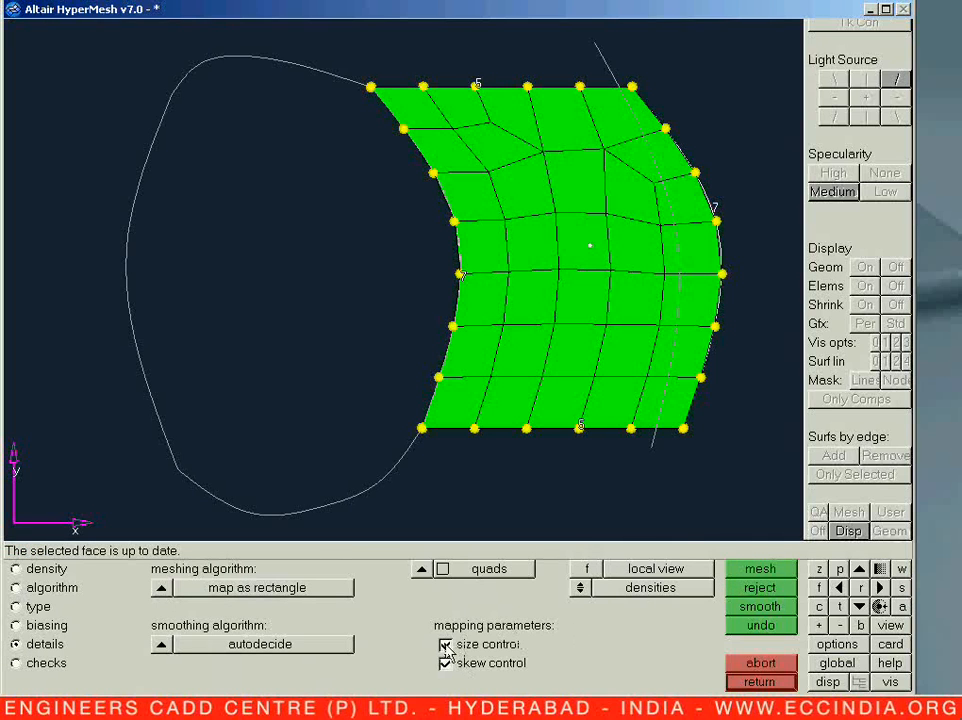
click(445, 644)
click(756, 569)
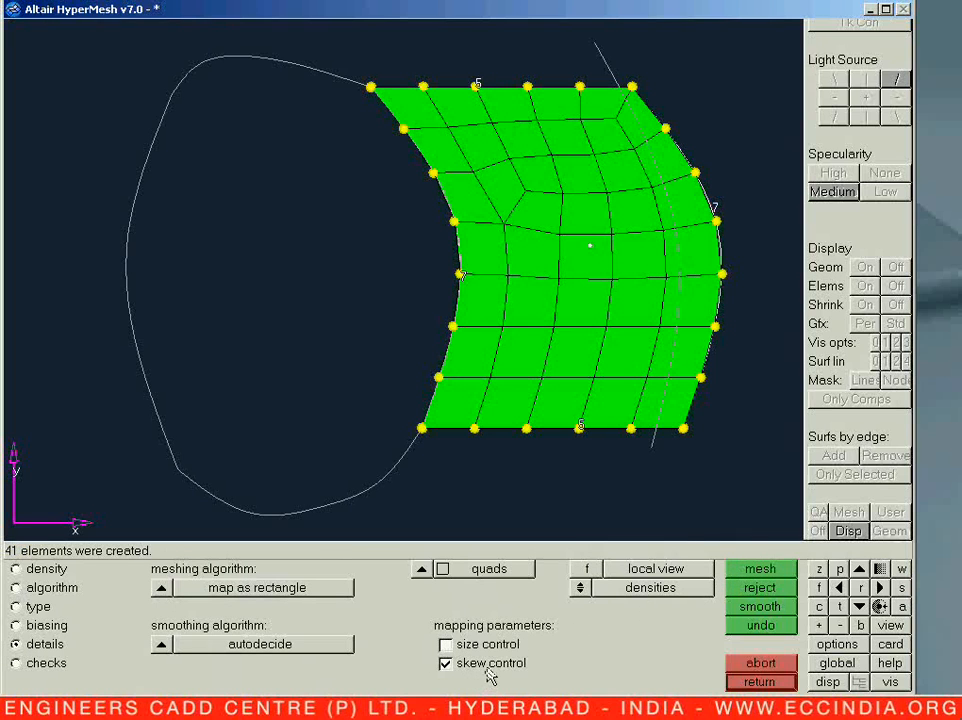
click(446, 663)
click(740, 571)
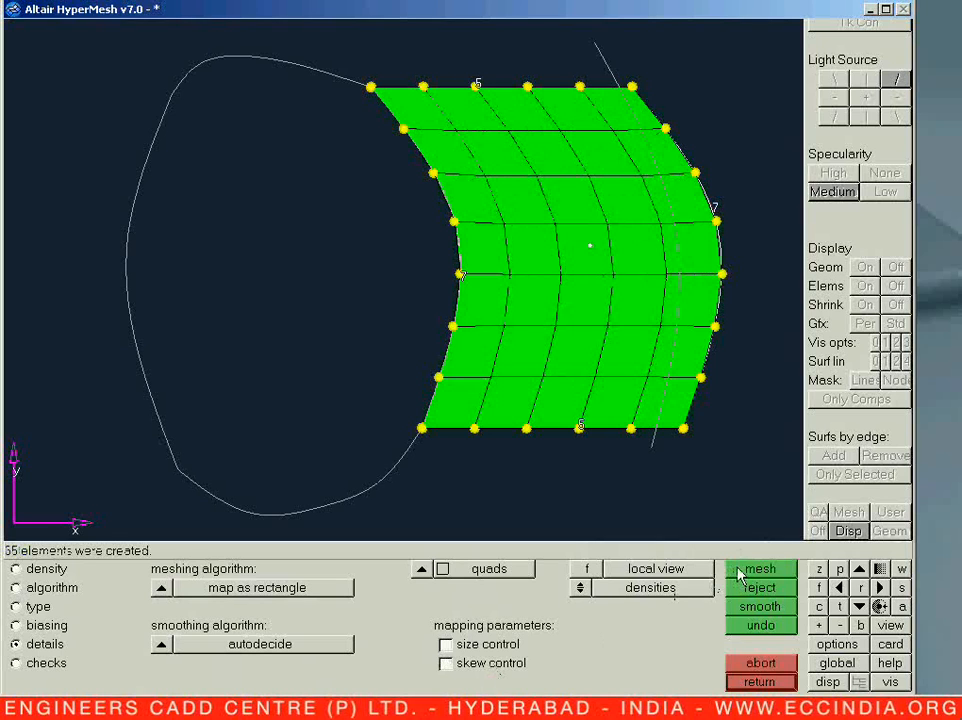
key(Escape)
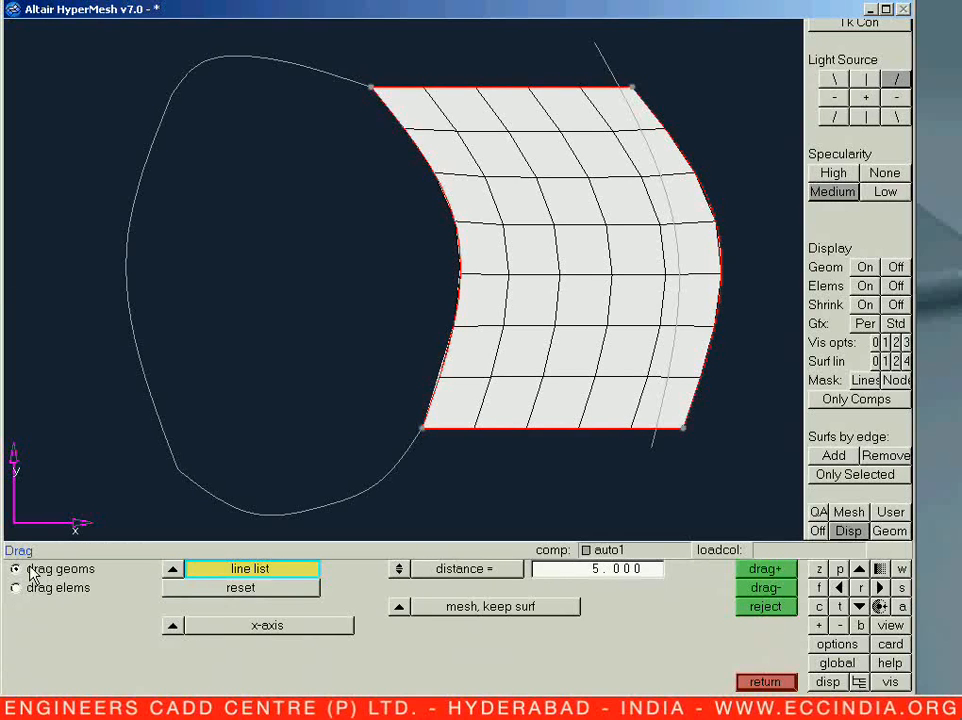
Step: Delete the entire model, including the loop lines and the dragged mesh
click(172, 568)
key(F2)
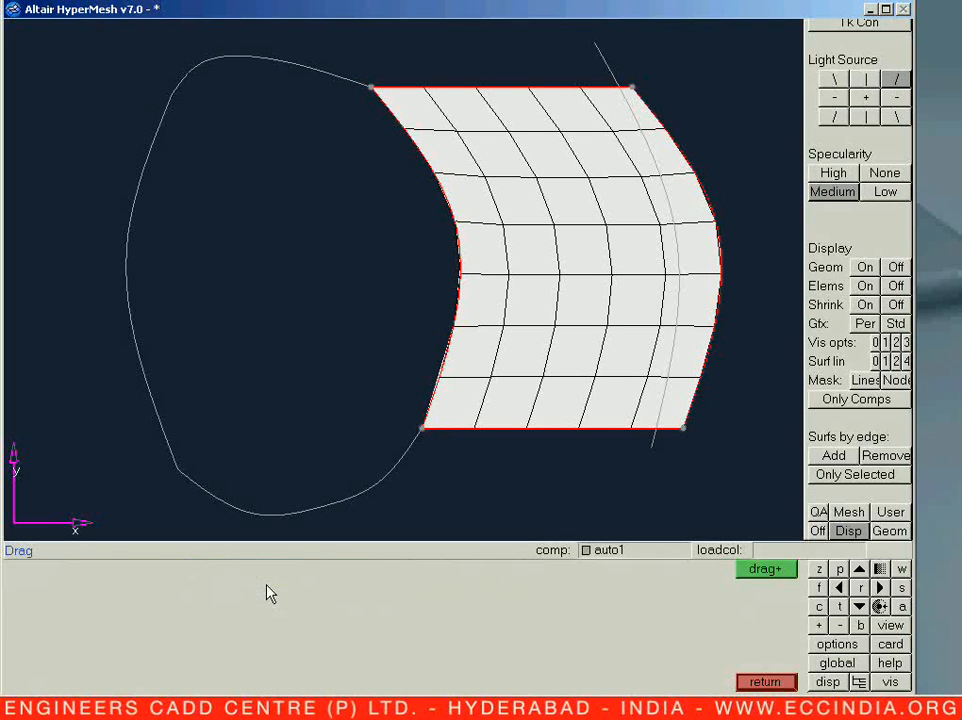
click(709, 652)
click(388, 624)
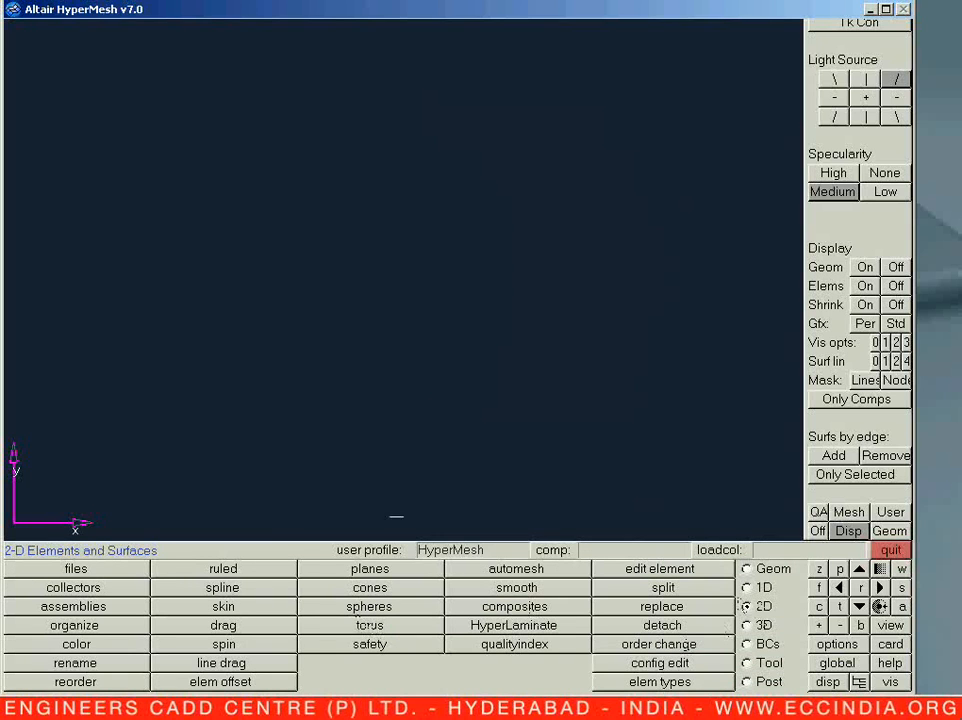
Step: Create a square planar surface of size 10 normal to the z-axis, with its base point at the origin
click(316, 571)
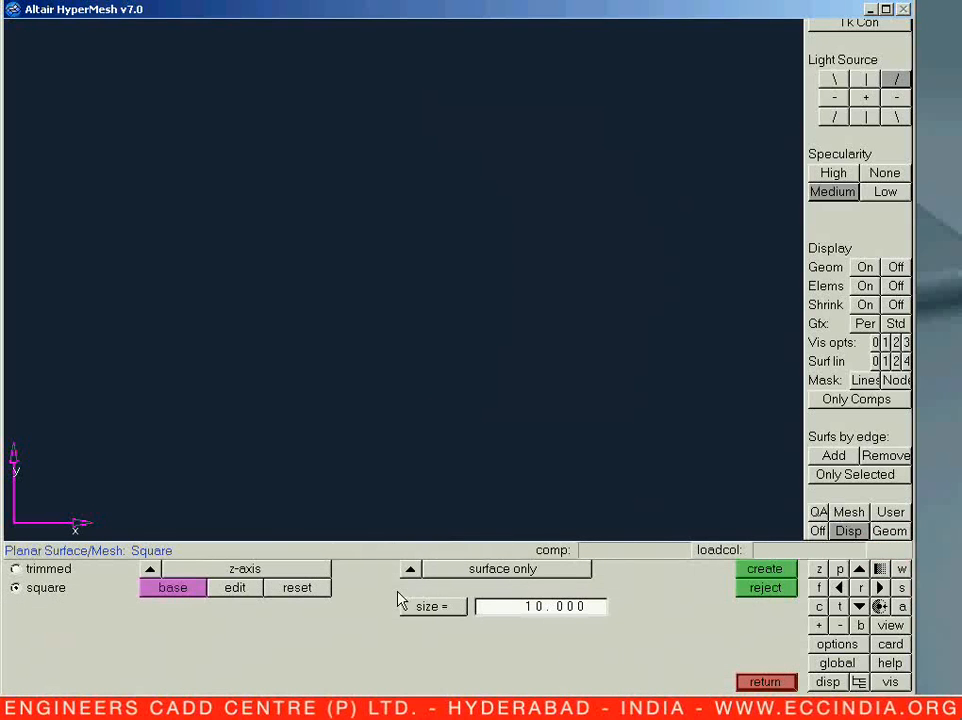
click(172, 587)
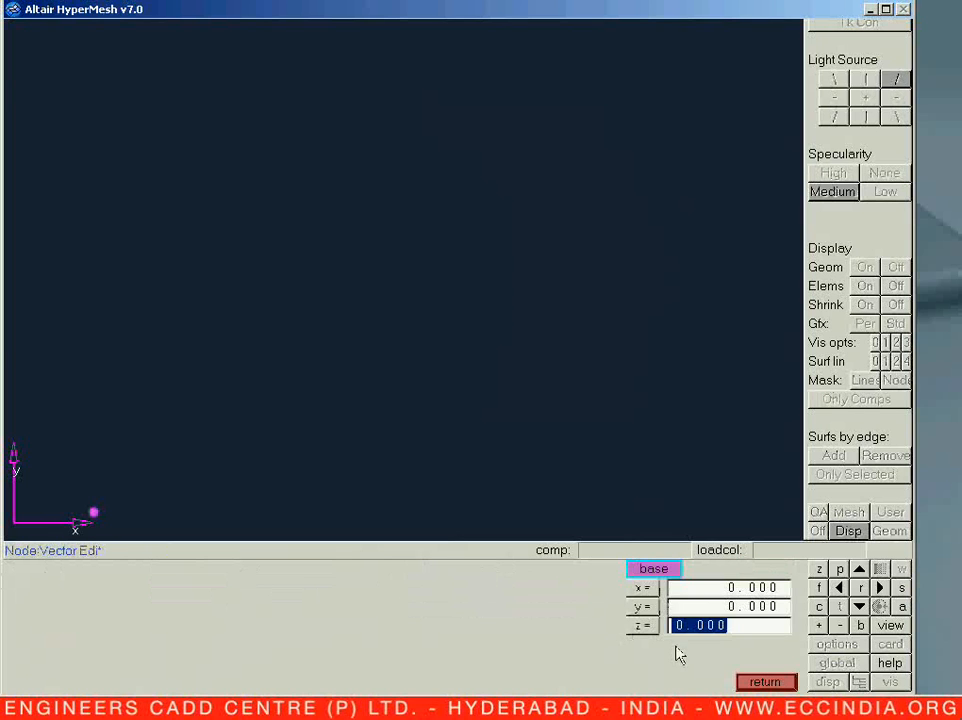
click(765, 683)
click(552, 607)
text(10)
key(Return)
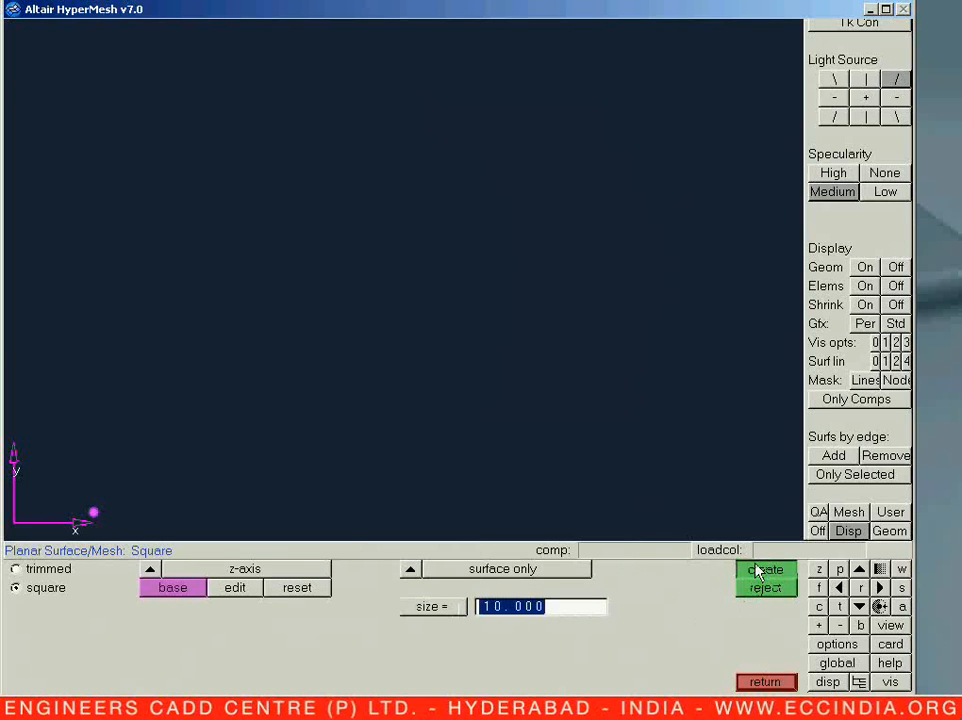
click(762, 569)
click(765, 683)
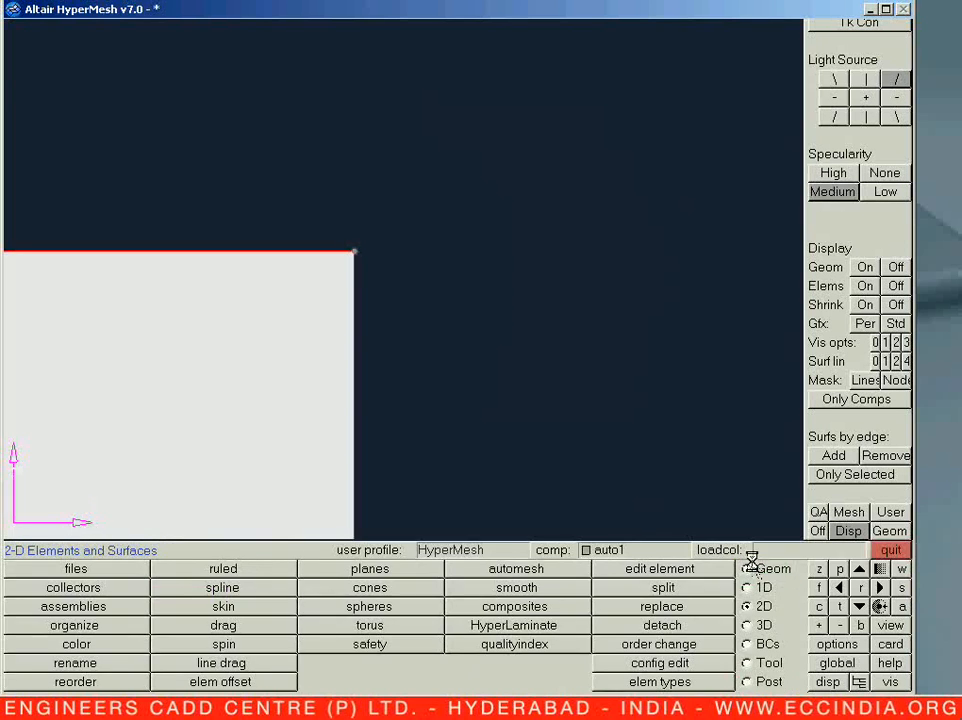
Step: Drag one edge of the square 10 units in the positive z direction as surface only
key(f)
ctrl+drag(697, 467, 440, 340)
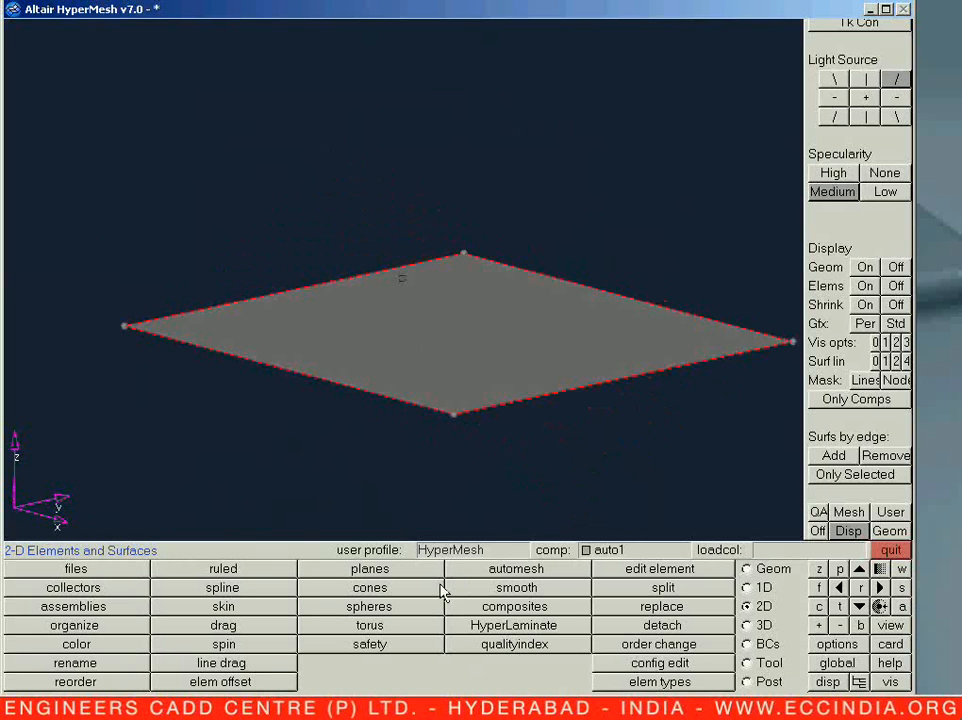
click(185, 626)
click(337, 383)
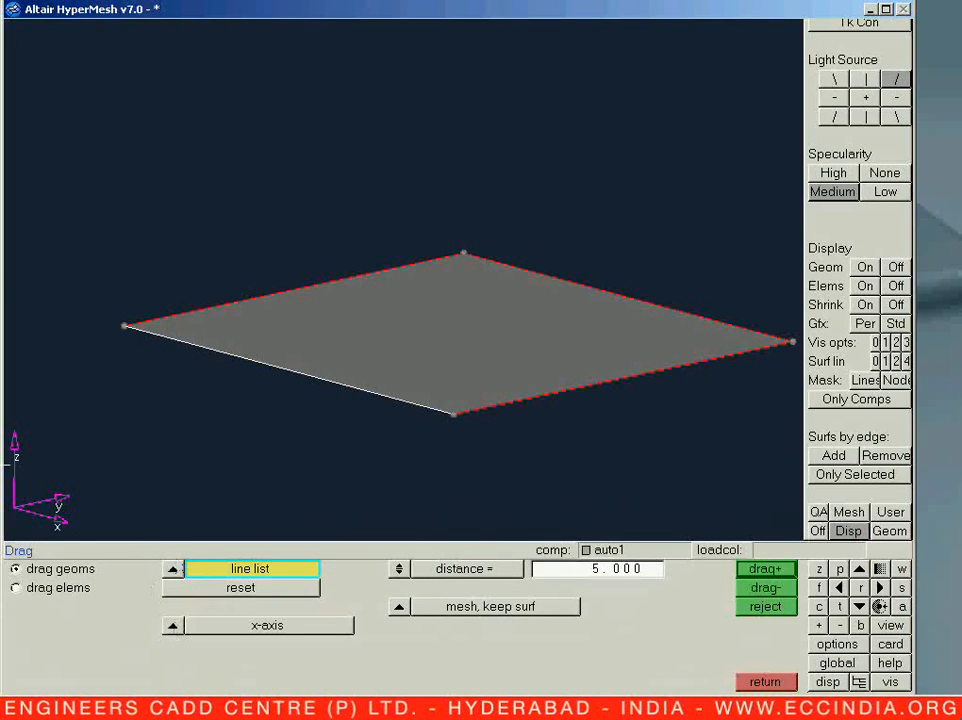
click(171, 627)
click(150, 625)
click(566, 569)
text(10)
key(Return)
click(400, 608)
click(418, 664)
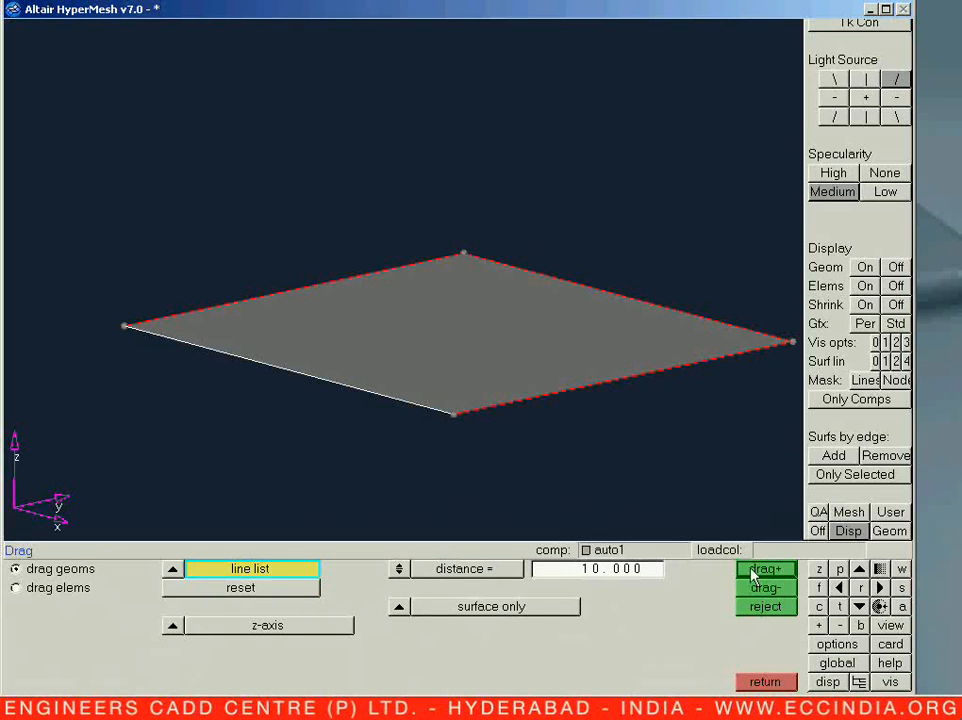
click(757, 570)
Step: Drag further base edges 10 units in the positive z direction to build more side walls of the box
click(669, 377)
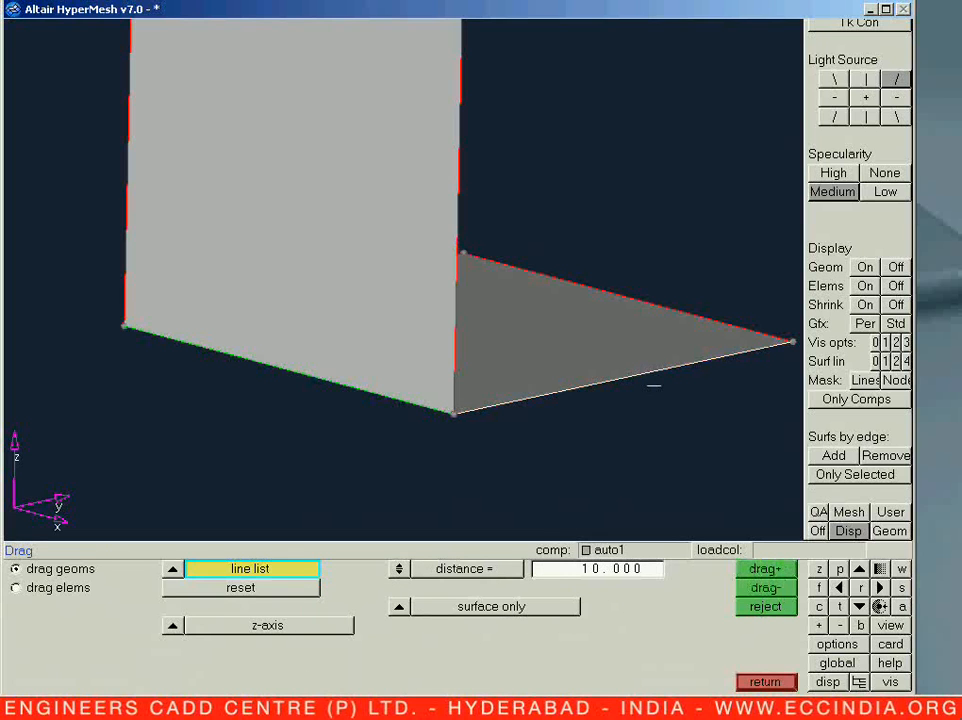
middle_click(655, 386)
ctrl+drag(650, 377, 500, 258)
click(619, 373)
middle_click(629, 384)
Step: Drag an edge of the box 10 units along the y-axis to close it with a surface
ctrl+drag(660, 354, 625, 331)
ctrl+drag(681, 356, 631, 225)
click(658, 221)
click(172, 627)
click(158, 605)
middle_click(407, 415)
ctrl+drag(510, 368, 391, 279)
key(Escape)
key(f)
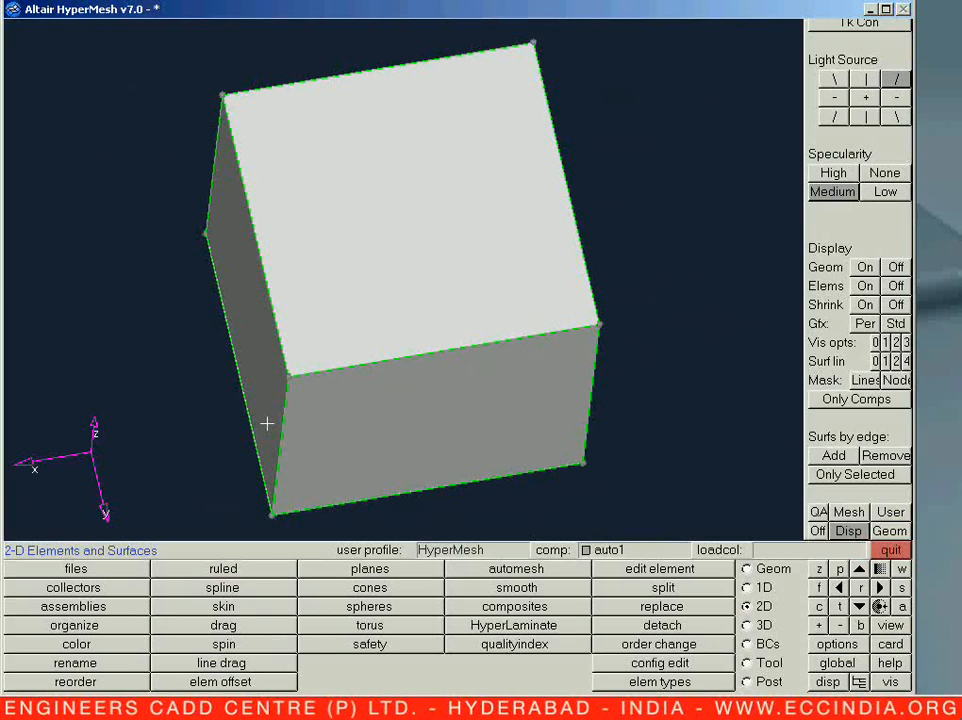
Step: Delete the entire model containing the box surfaces
key(F2)
click(745, 645)
click(395, 627)
key(Escape)
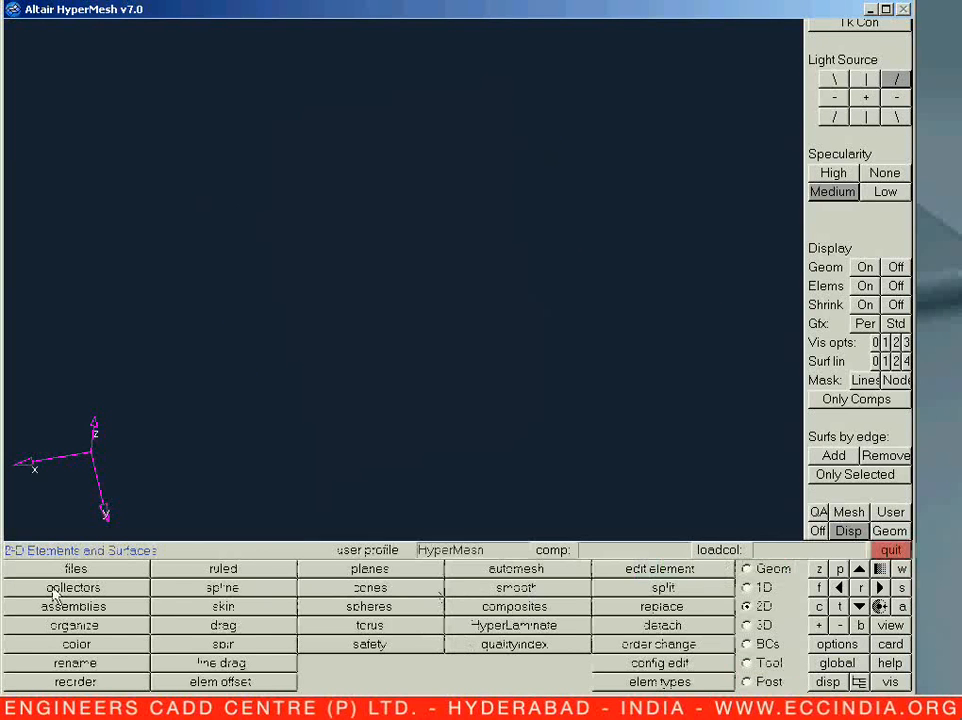
click(202, 627)
click(172, 573)
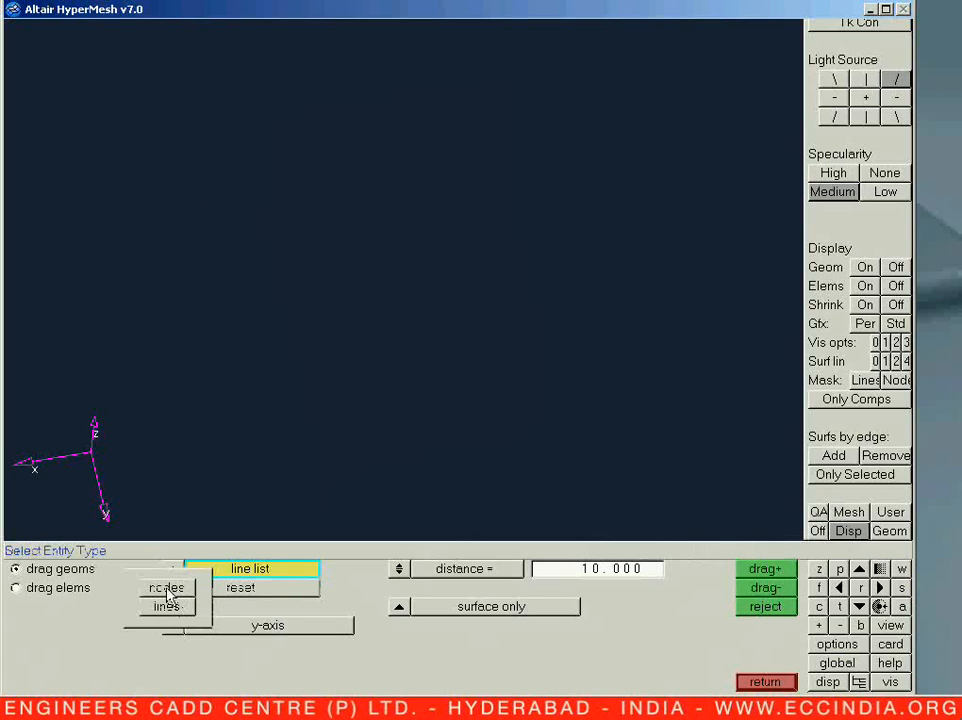
click(167, 606)
key(Escape)
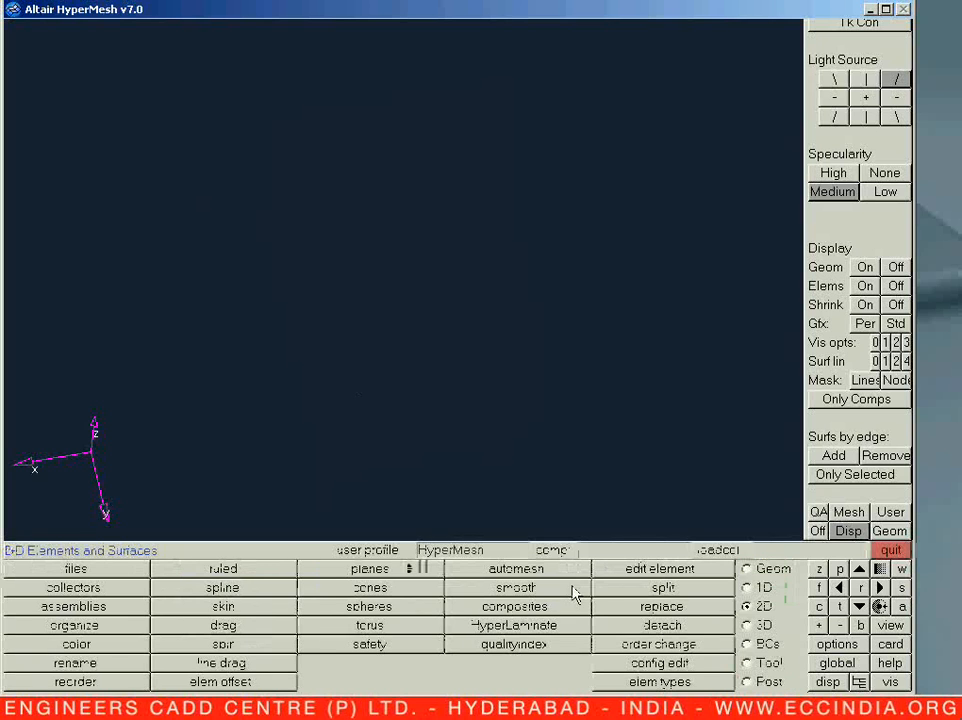
Step: Create a node at the origin by entering its coordinates as 0, 0, 0
click(771, 573)
click(220, 568)
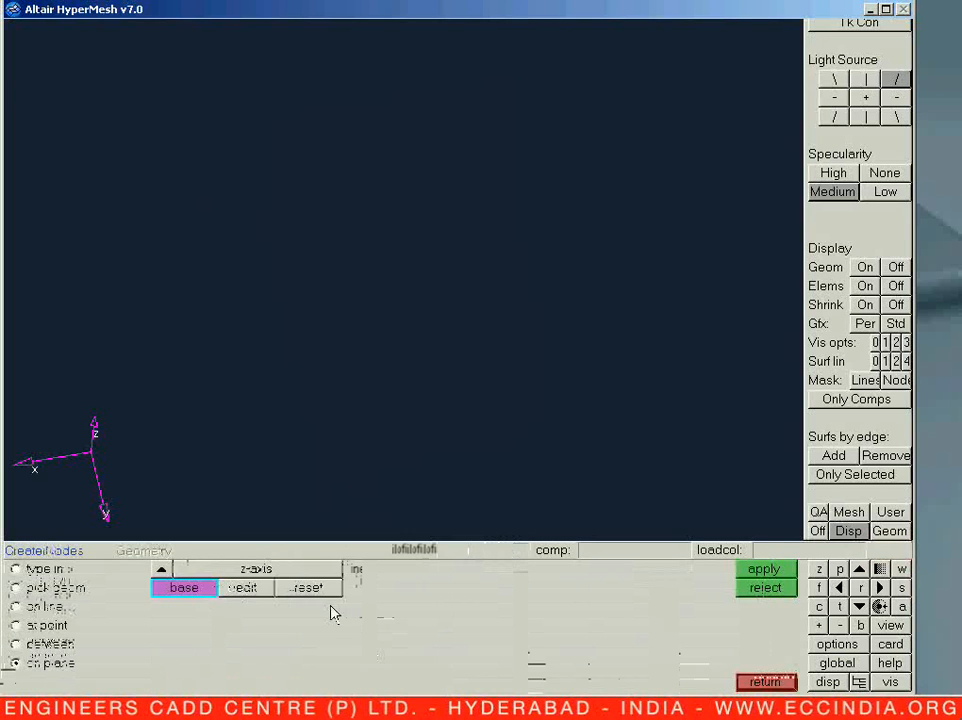
click(16, 569)
click(356, 587)
text(0)
click(702, 570)
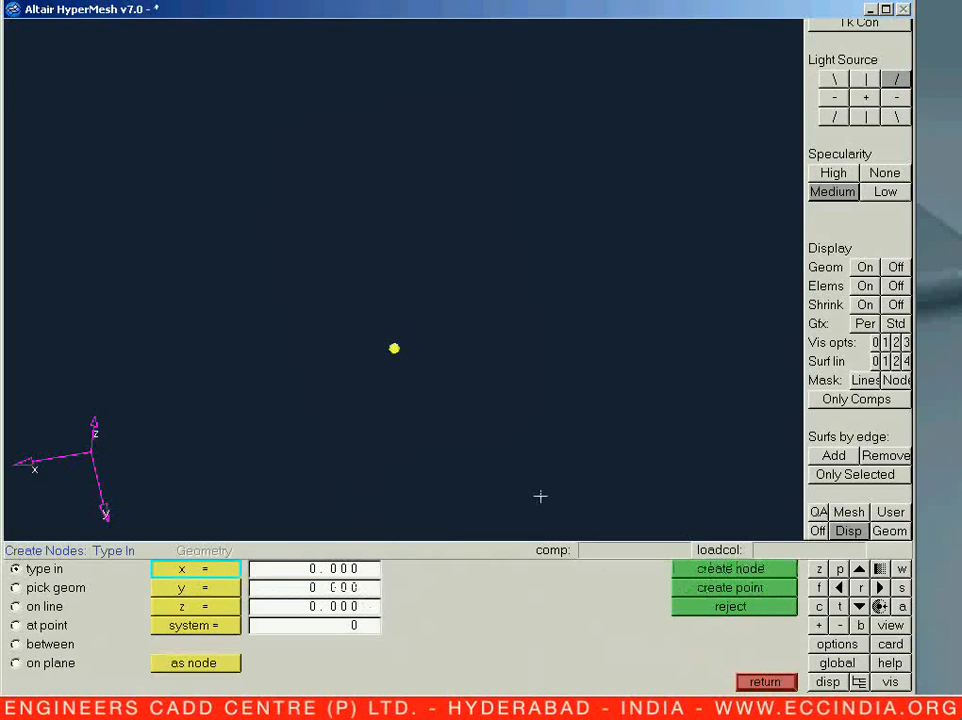
key(Escape)
Step: Create a full circle of radius 2.5 around the origin node, normal to the z-axis, in the top view
click(890, 625)
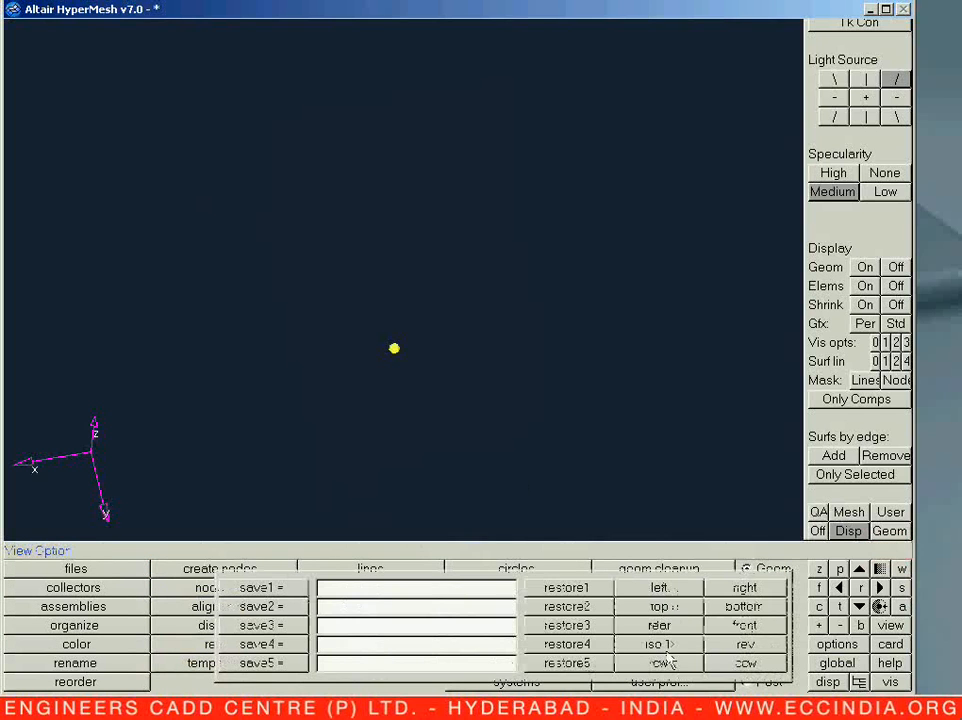
click(666, 609)
key(Escape)
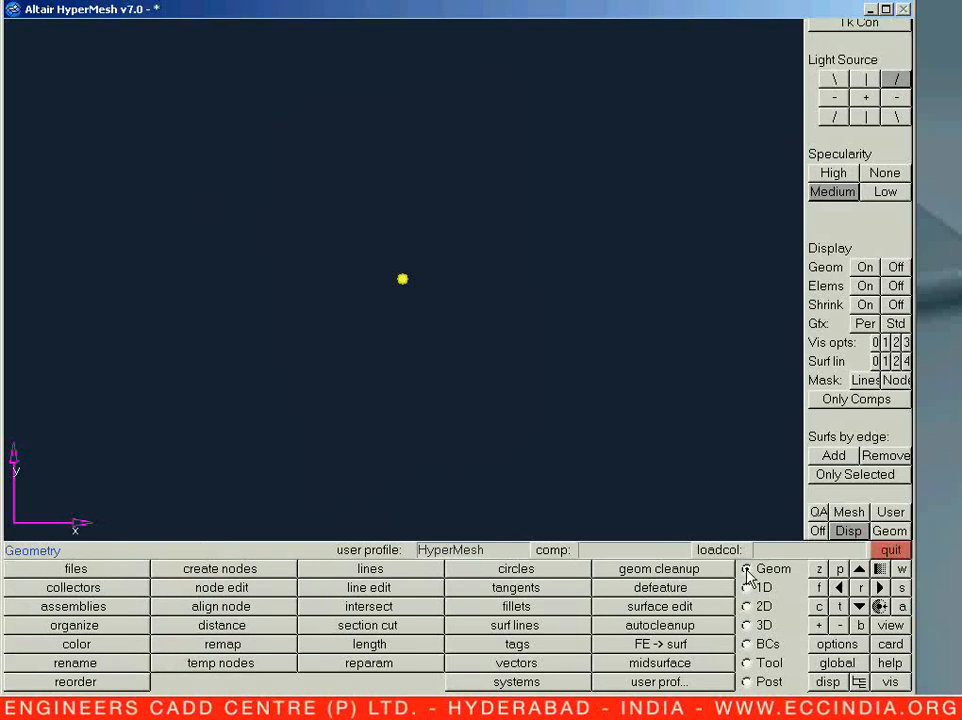
click(540, 569)
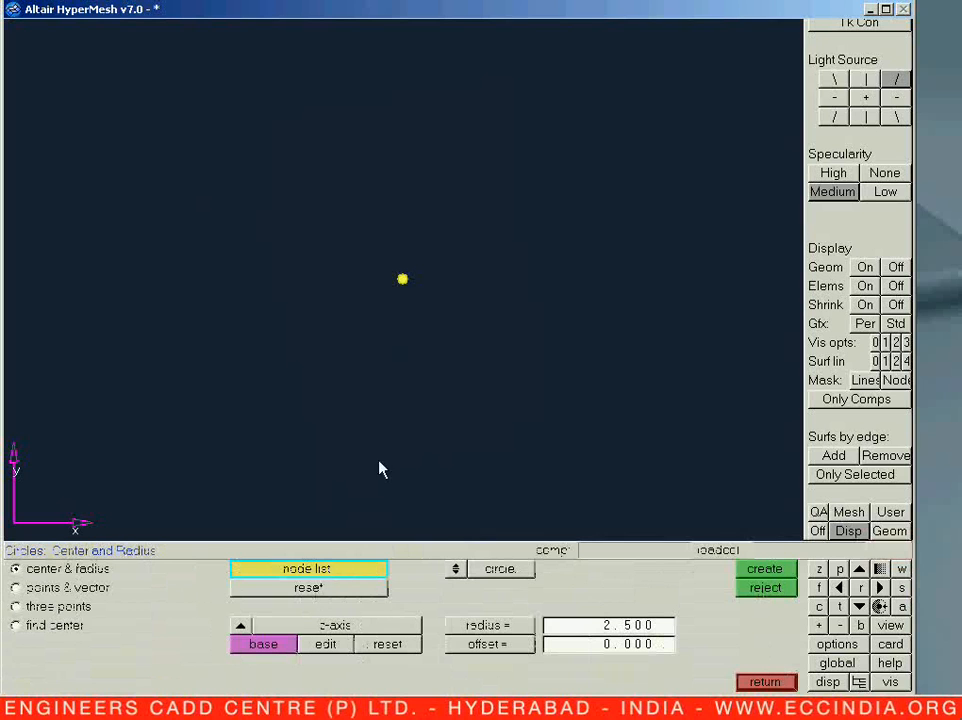
click(402, 279)
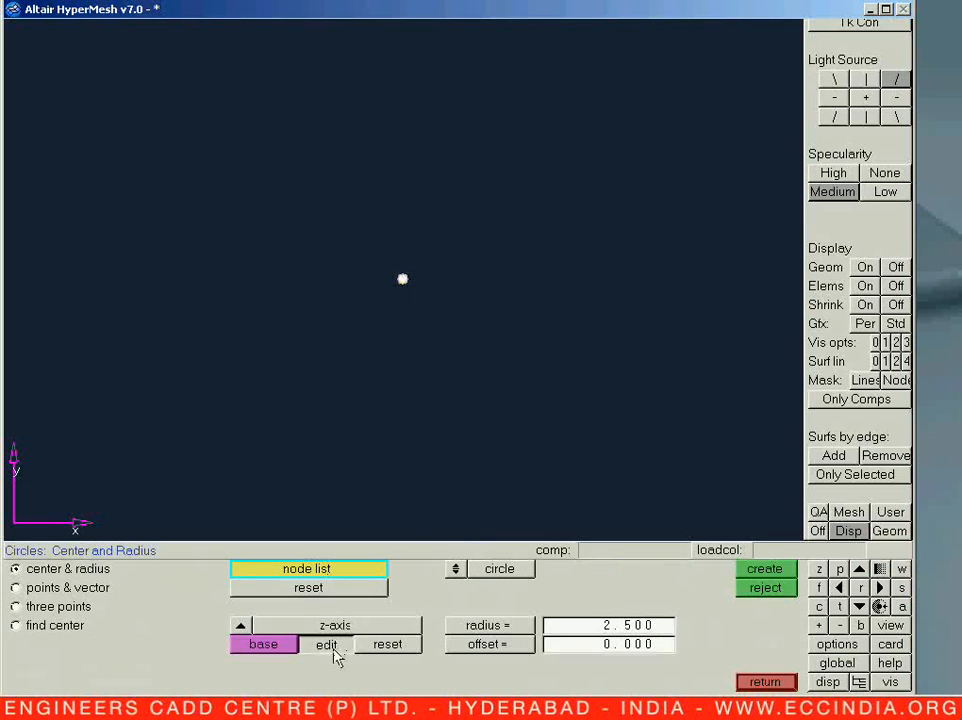
click(326, 645)
click(643, 627)
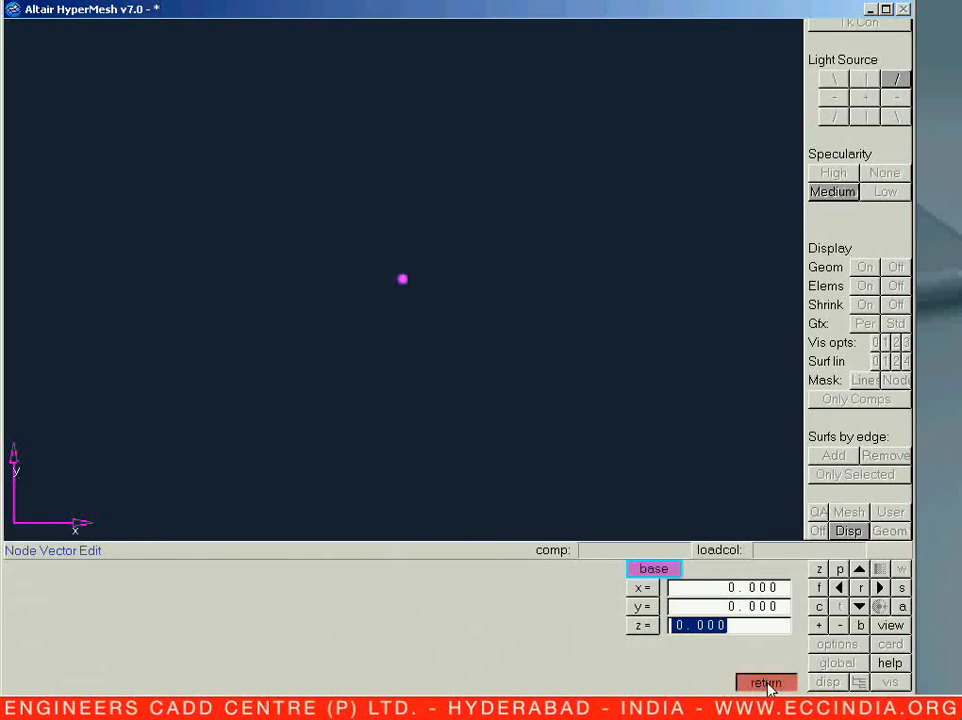
click(765, 682)
click(775, 569)
key(f)
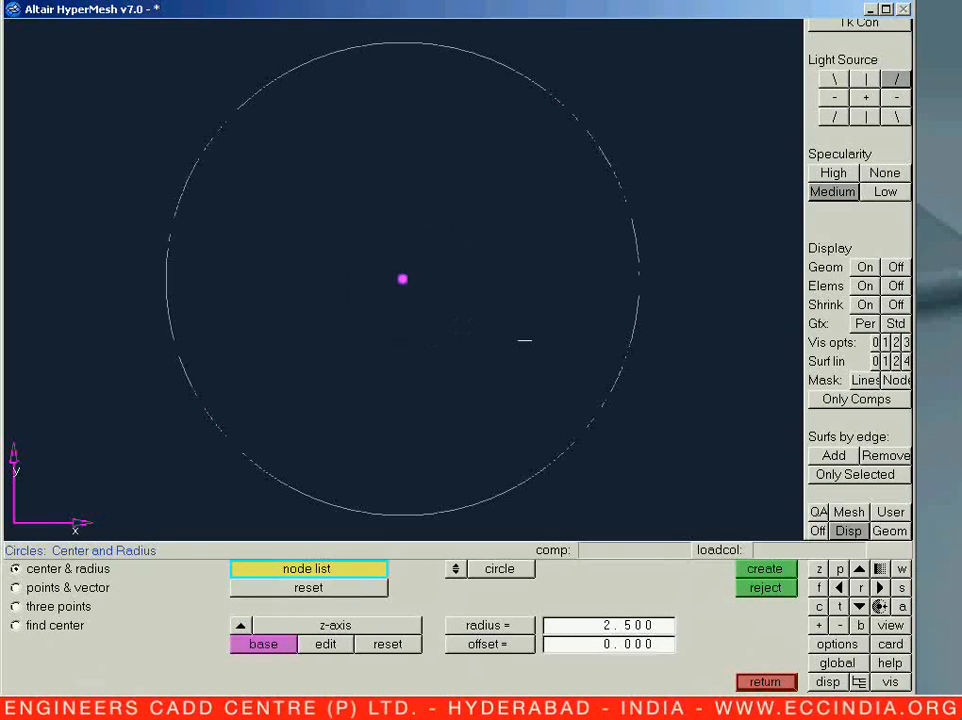
Step: Create a Spline surface only from the circle line, keeping tangency and projecting it to the plane
key(Escape)
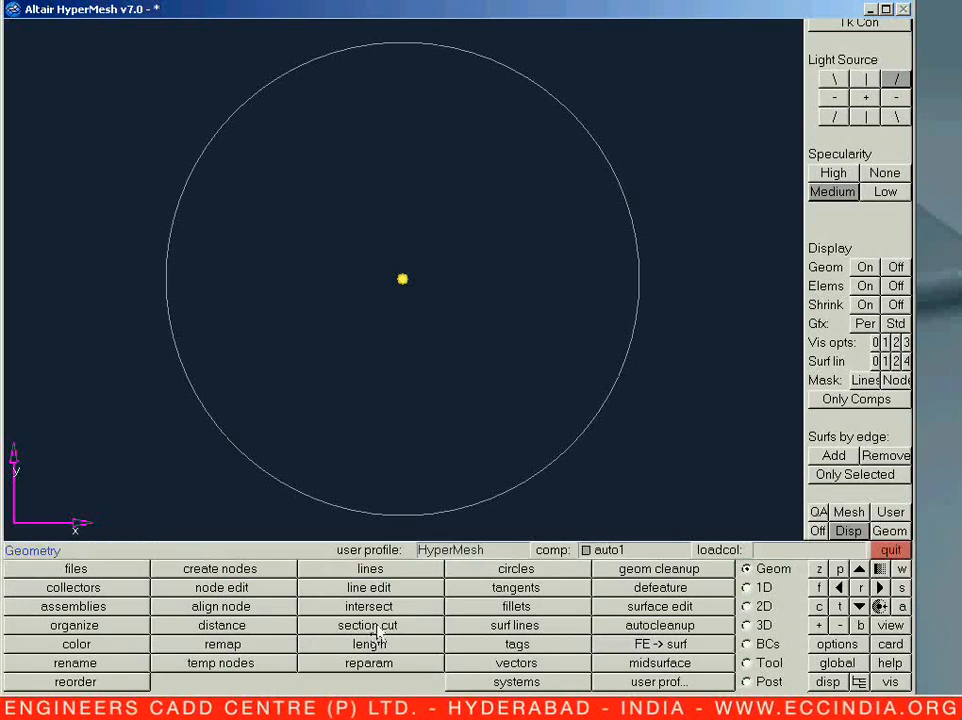
click(750, 587)
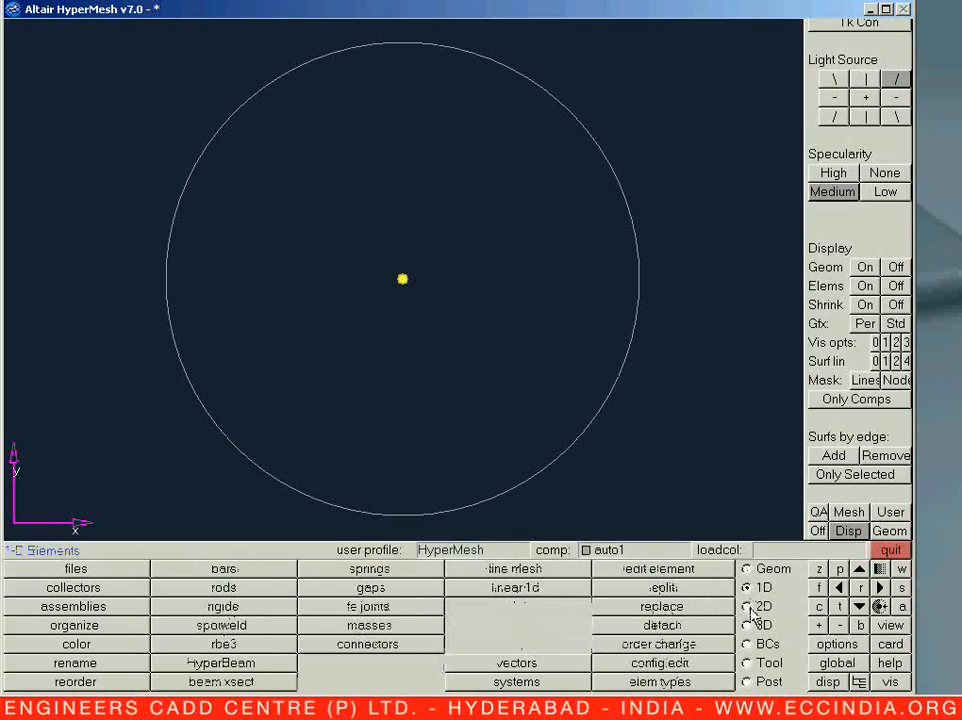
click(750, 606)
click(222, 606)
key(Escape)
click(205, 590)
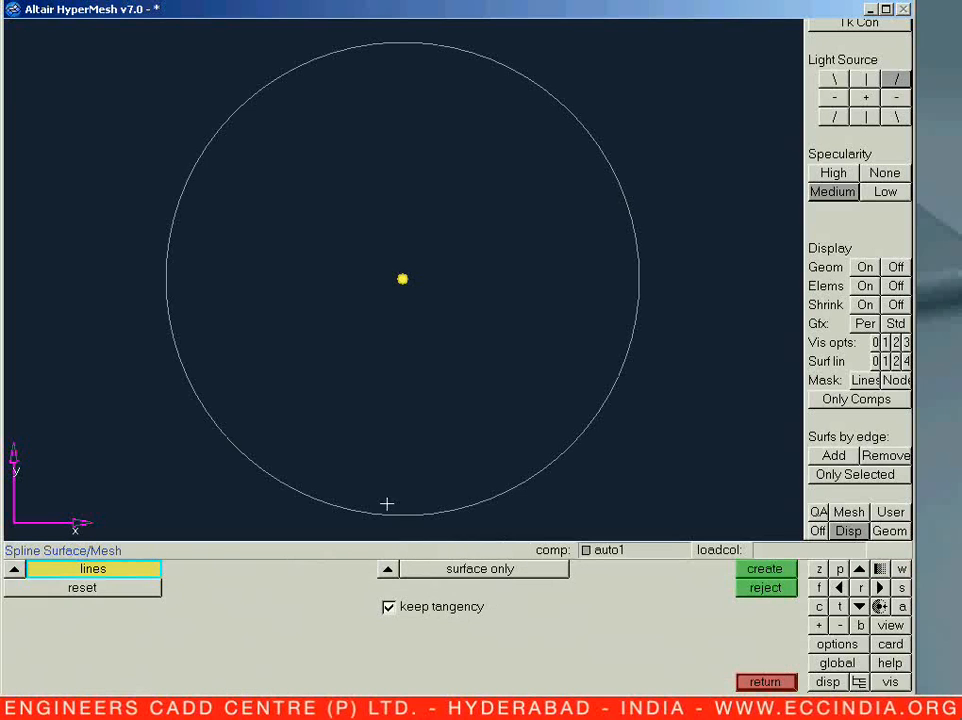
click(764, 569)
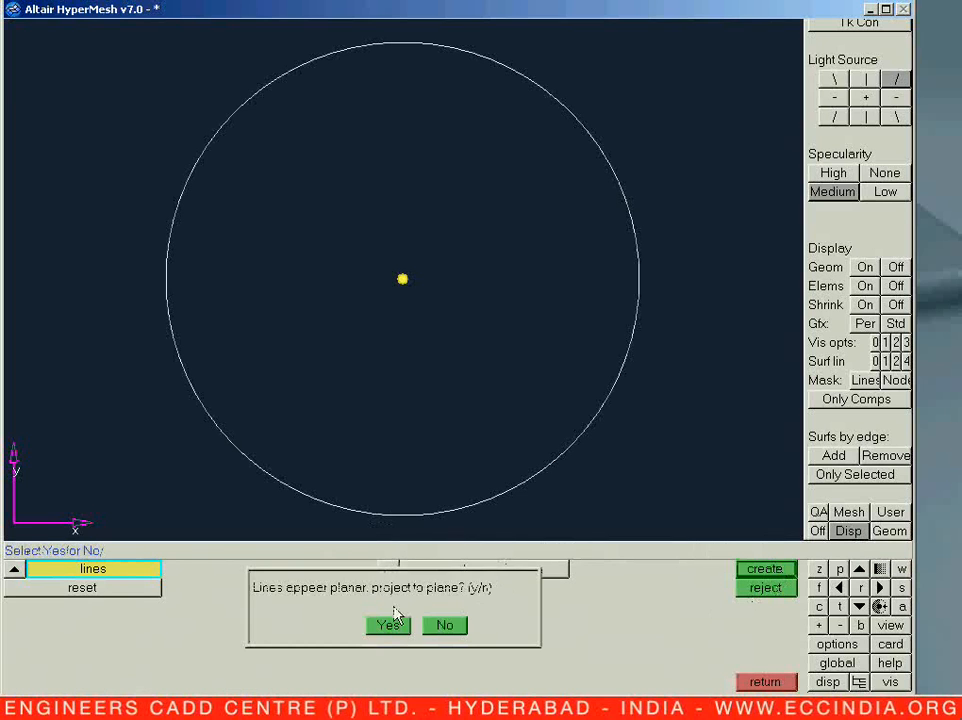
click(384, 627)
key(Escape)
mouse_move(466, 400)
ctrl+mouse_down()
mouse_move(449, 286)
mouse_move(415, 340)
mouse_move(326, 427)
mouse_move(371, 411)
ctrl+mouse_up()
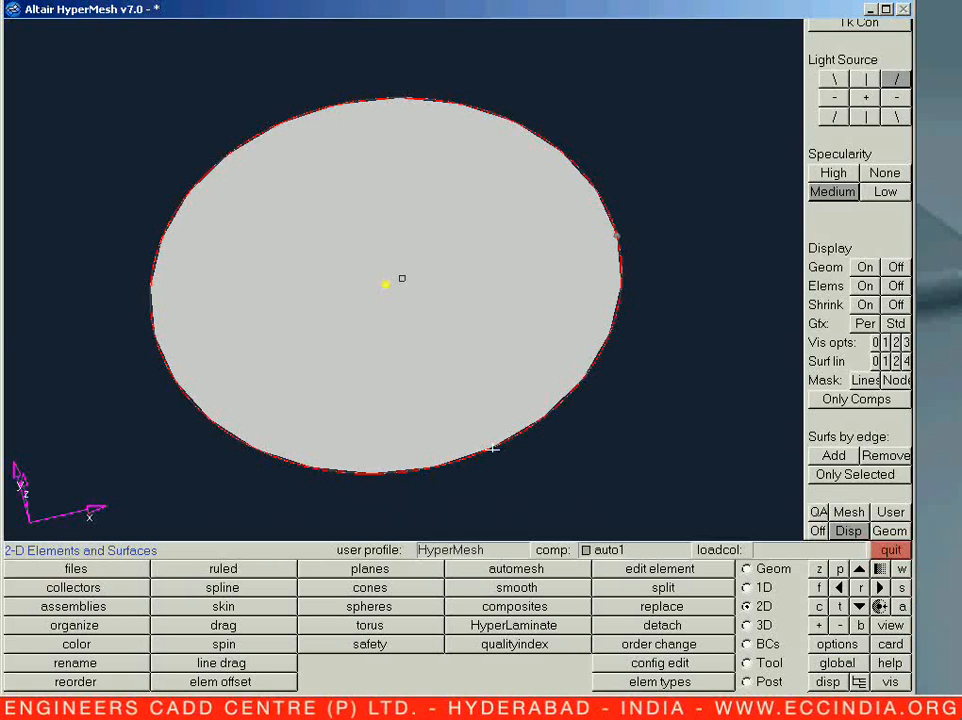
Step: Start automeshing the circular surface, set the element size to 0.5 and recalculate all edge densities
key(super)
key(Escape)
key(F12)
click(436, 346)
middle_click(435, 350)
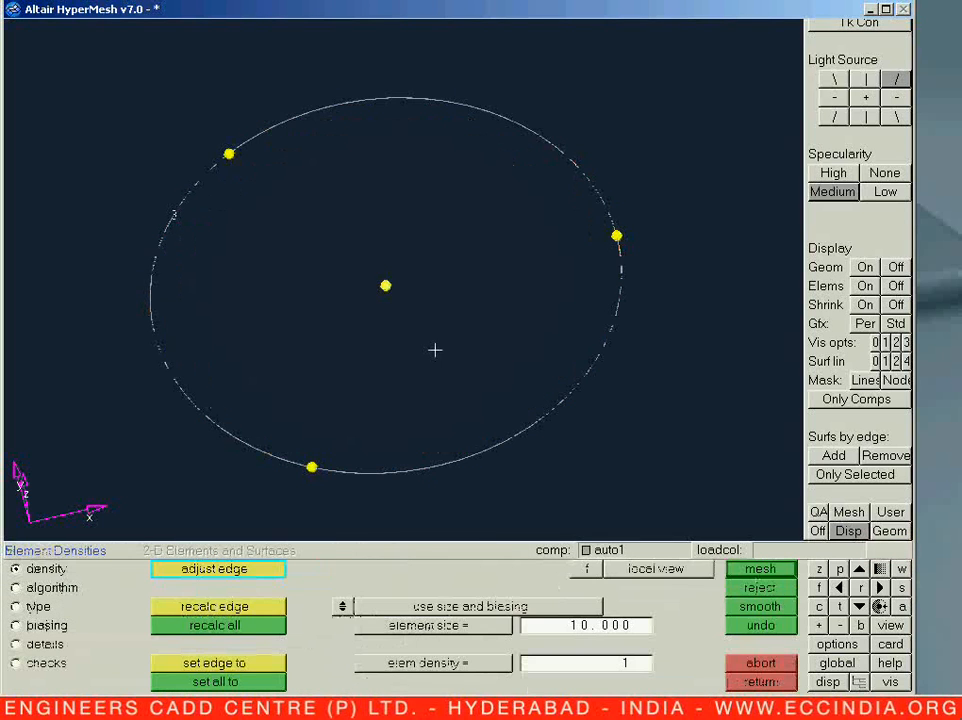
click(645, 628)
text(0.52)
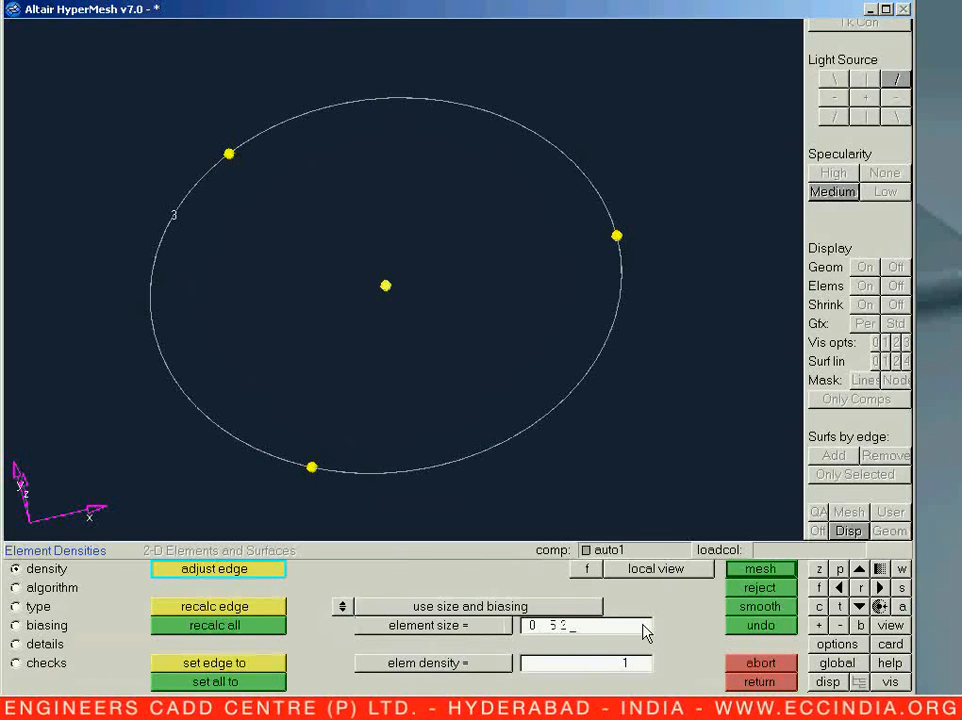
click(222, 626)
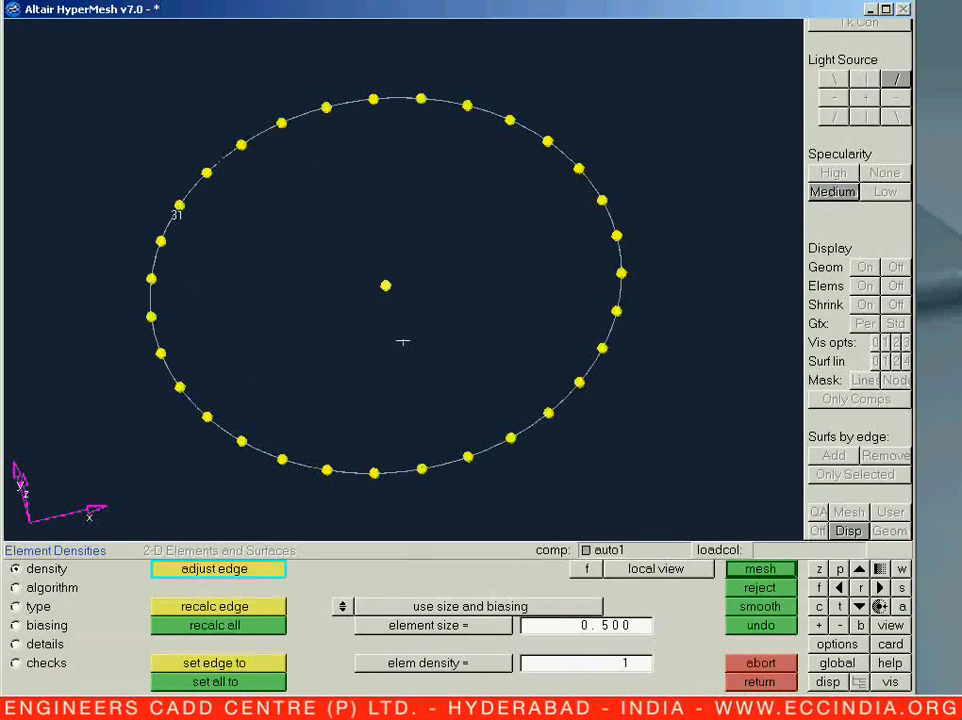
Step: Generate the mesh on the circular surface from the recalculated densities and accept it
middle_click(402, 339)
ctrl+drag(475, 400, 450, 325)
ctrl+right_drag(450, 325, 510, 346)
ctrl+right_drag(622, 425, 600, 423)
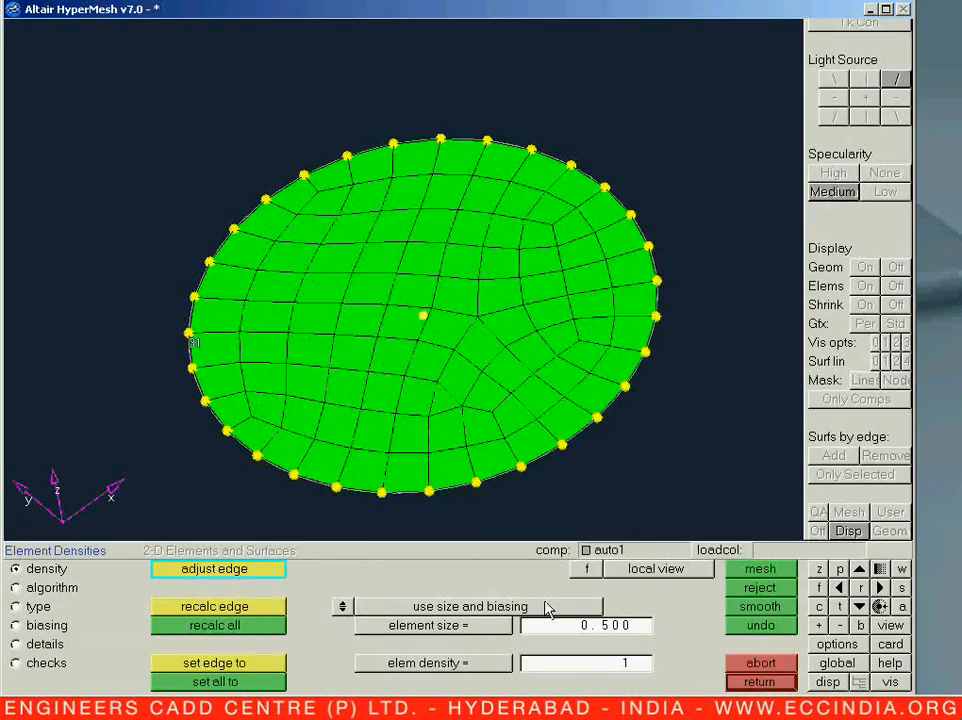
key(Escape)
Step: Toggle the performance graphics mode and delete the entire model containing the meshed circle
click(868, 323)
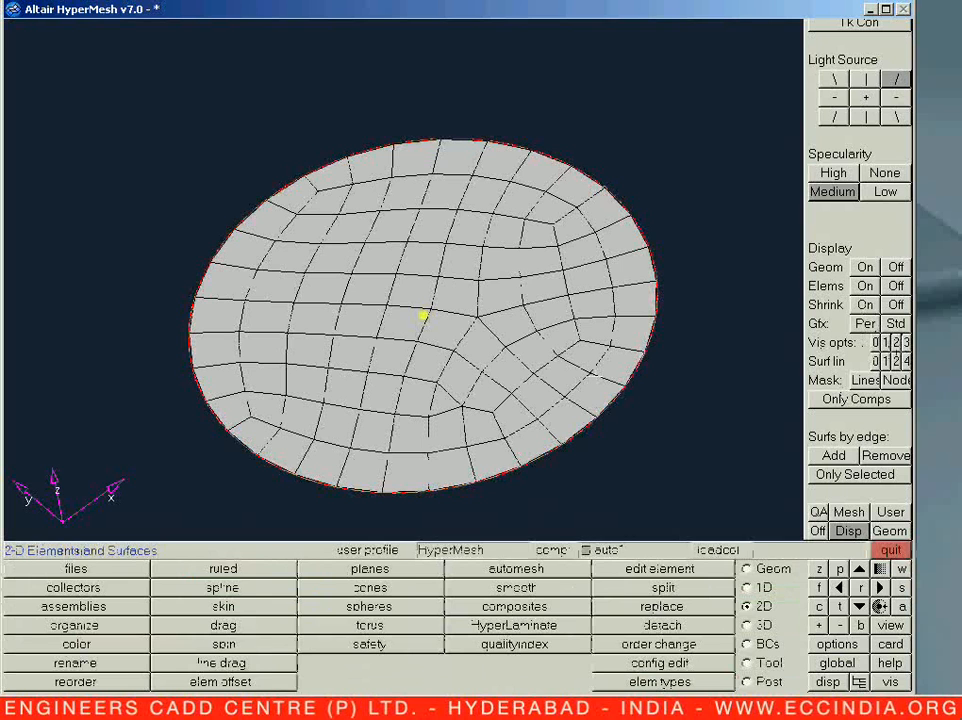
key(F2)
click(745, 645)
click(382, 625)
Step: Create a square planar surface of size 10, normal to the z-axis, with its base at the origin
click(370, 574)
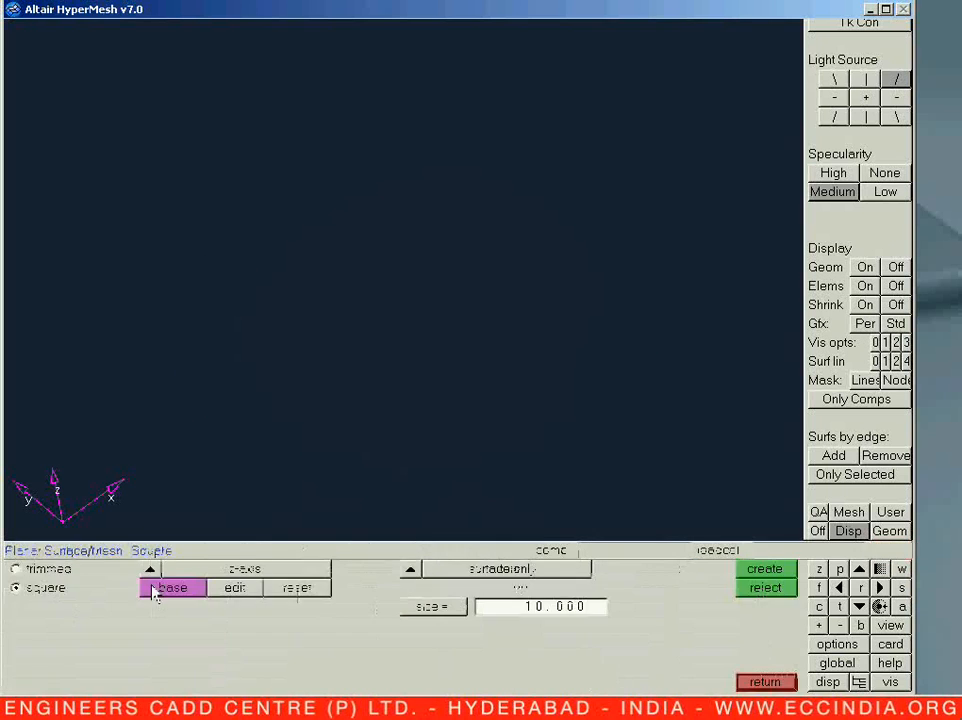
click(234, 590)
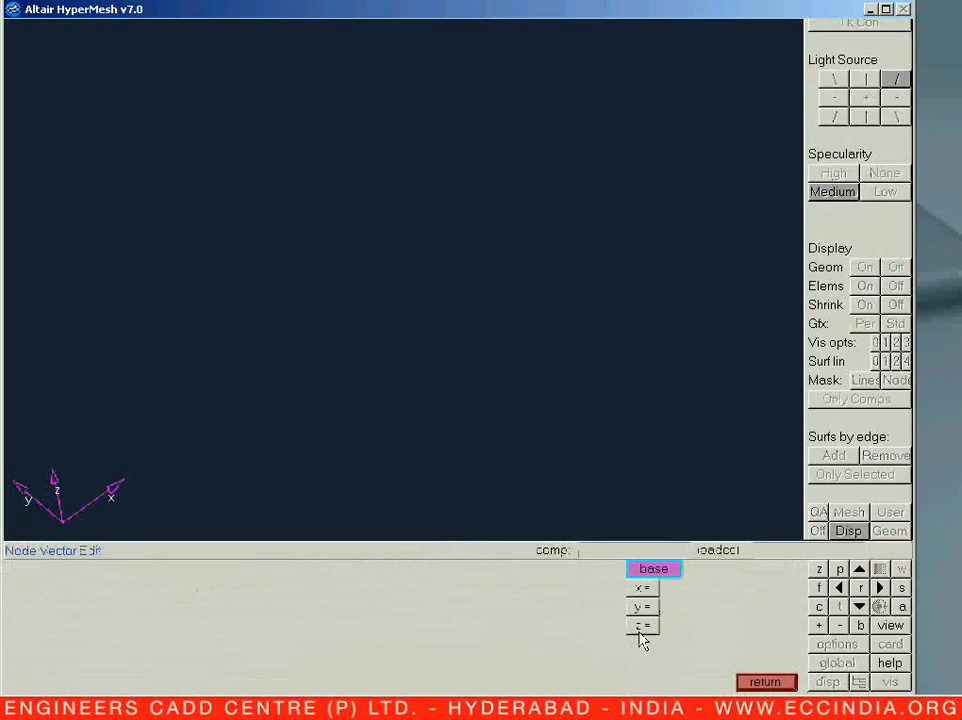
key(Escape)
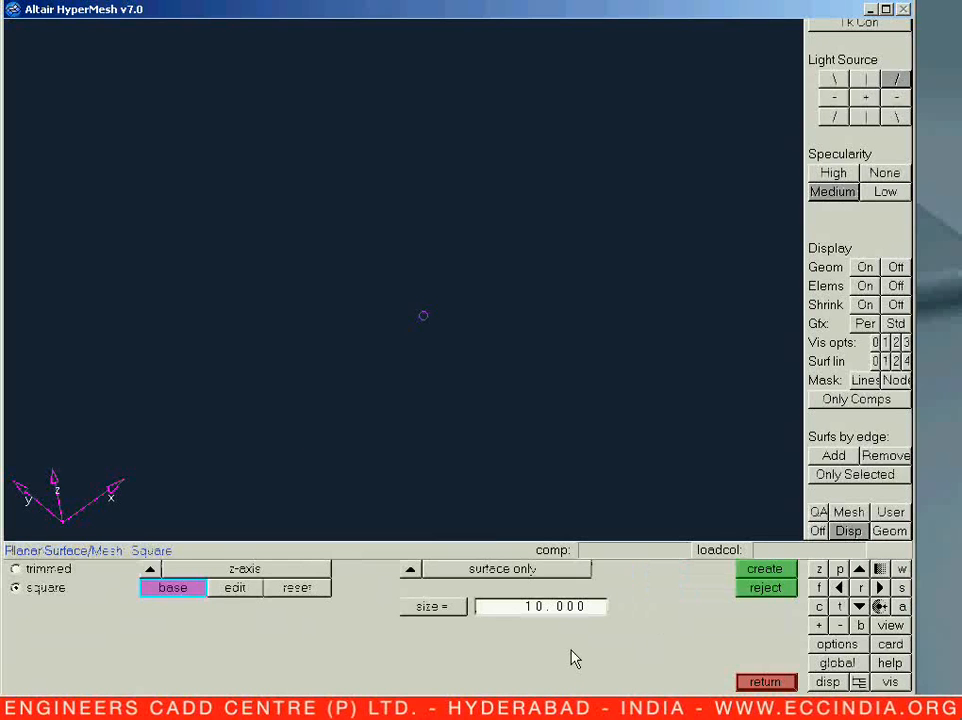
click(749, 570)
key(Escape)
key(f)
Step: Create a node at 0, 0, 0 in the centre of the square surface
key(F8)
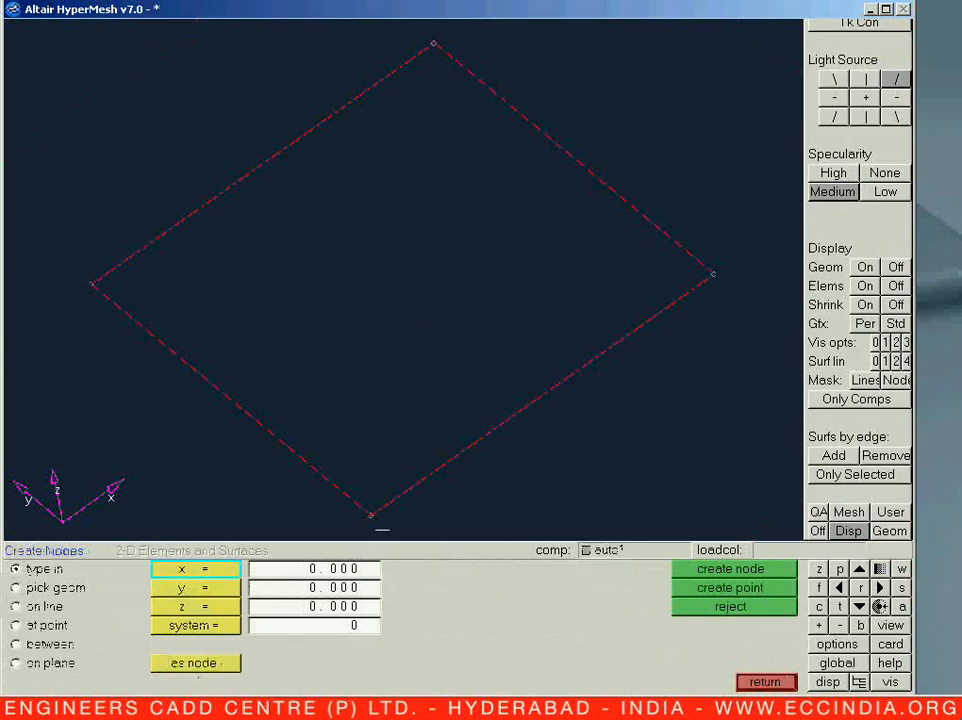
click(745, 573)
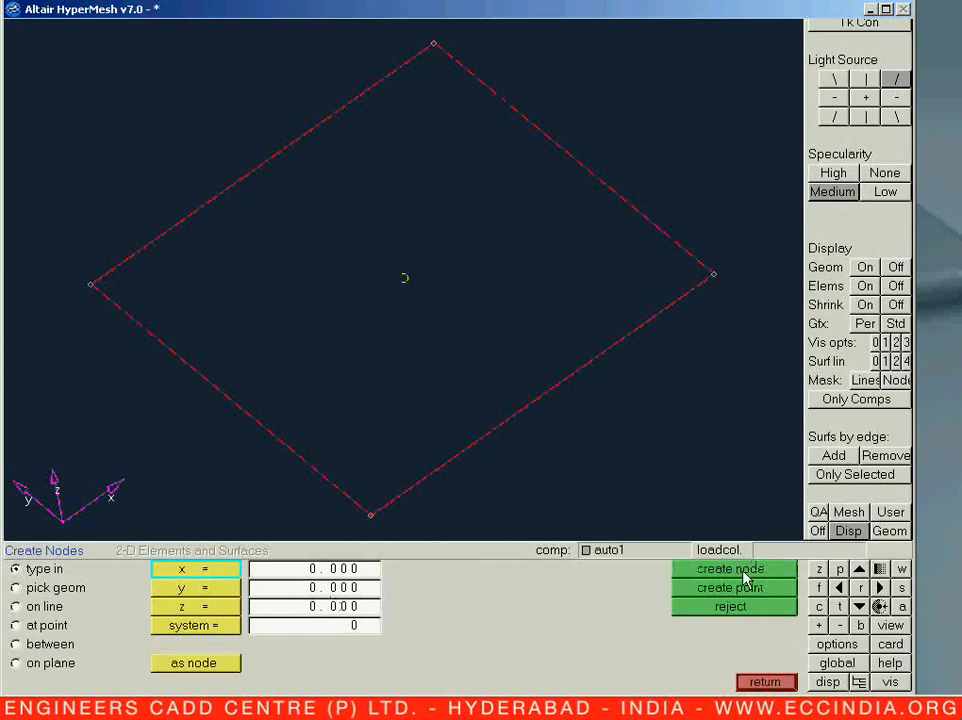
key(Escape)
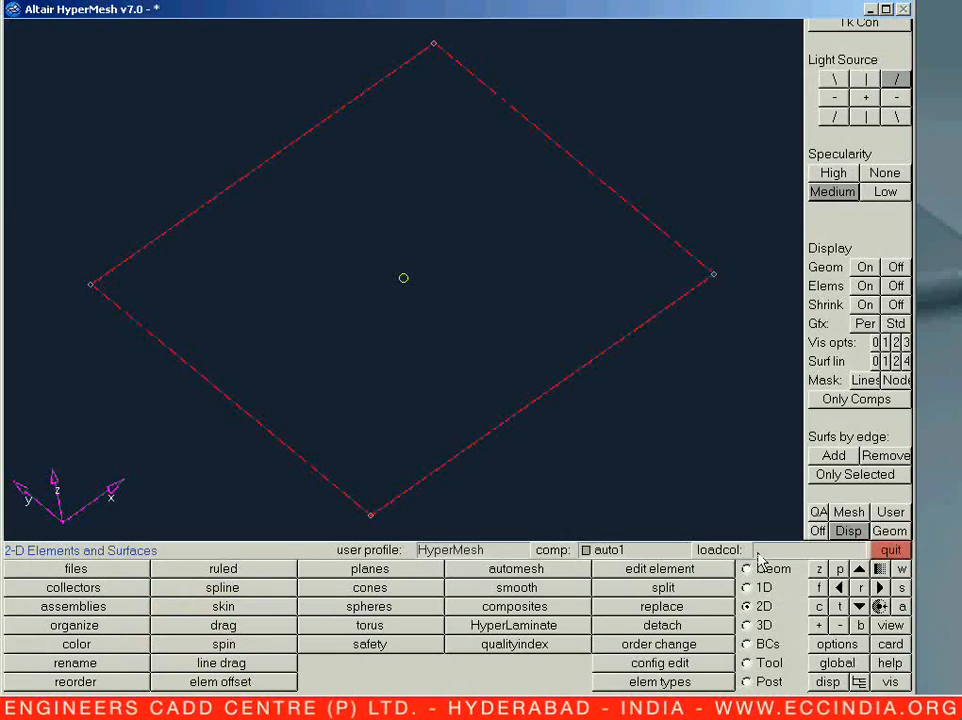
Step: Create a full circle of radius 2.5 around the centre node, normal to the z-axis
click(758, 567)
click(506, 573)
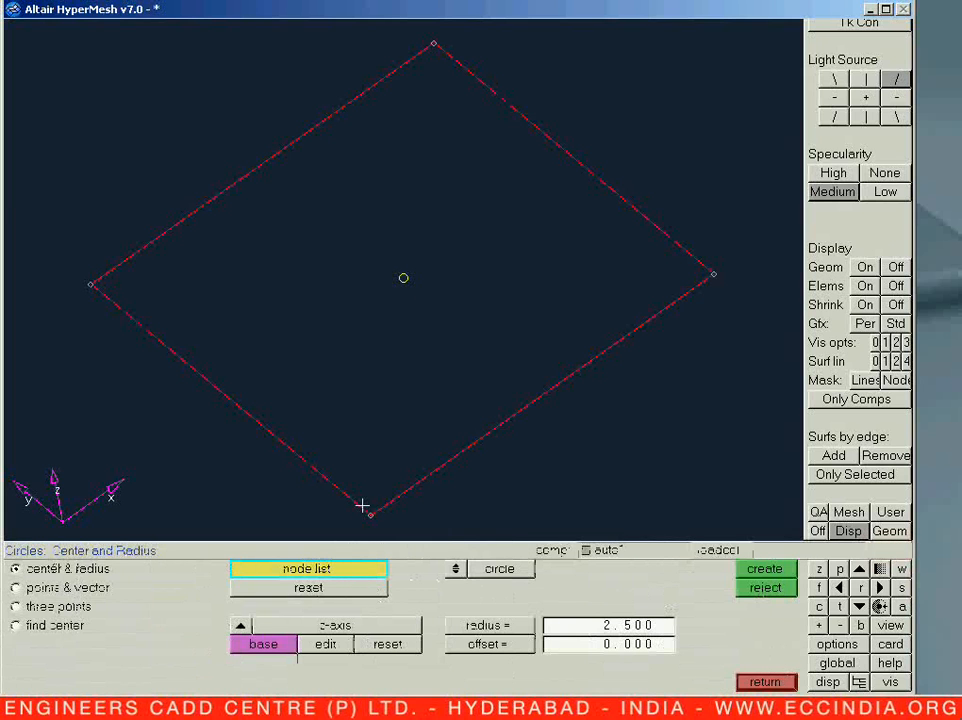
click(404, 278)
click(284, 650)
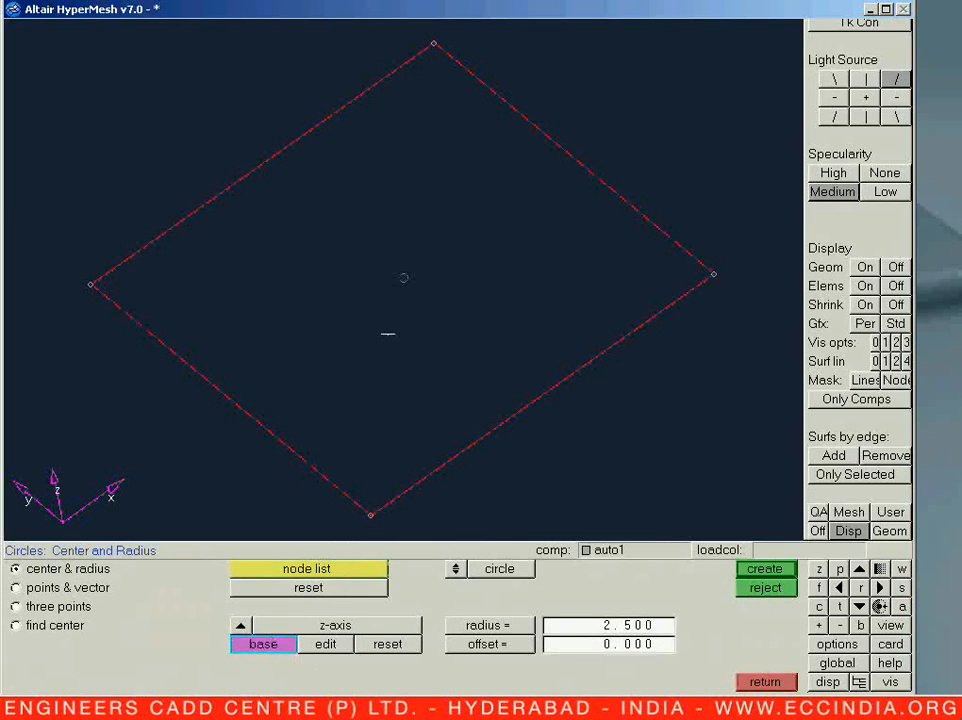
click(760, 569)
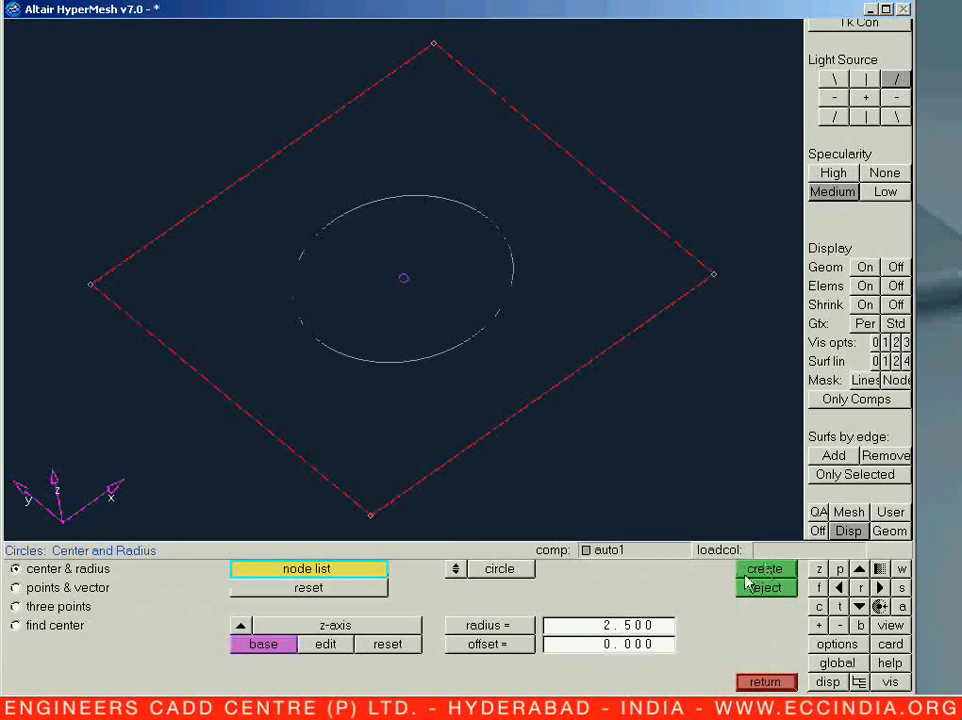
key(Escape)
Step: Trim the square surface with the circle line, sweeping normal to the surface
click(662, 606)
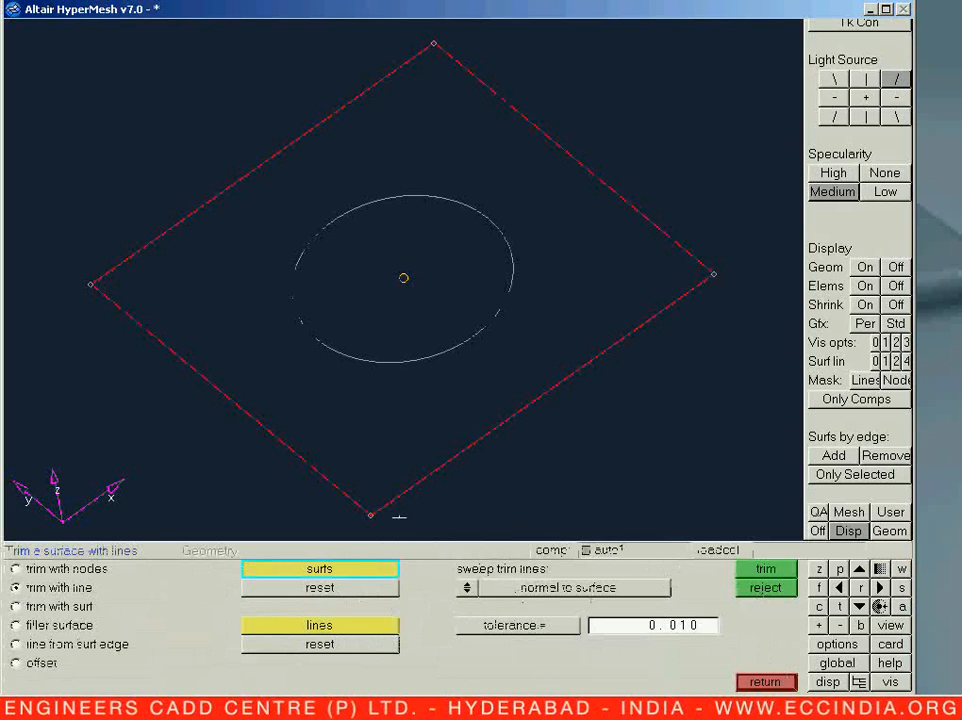
click(443, 469)
click(425, 352)
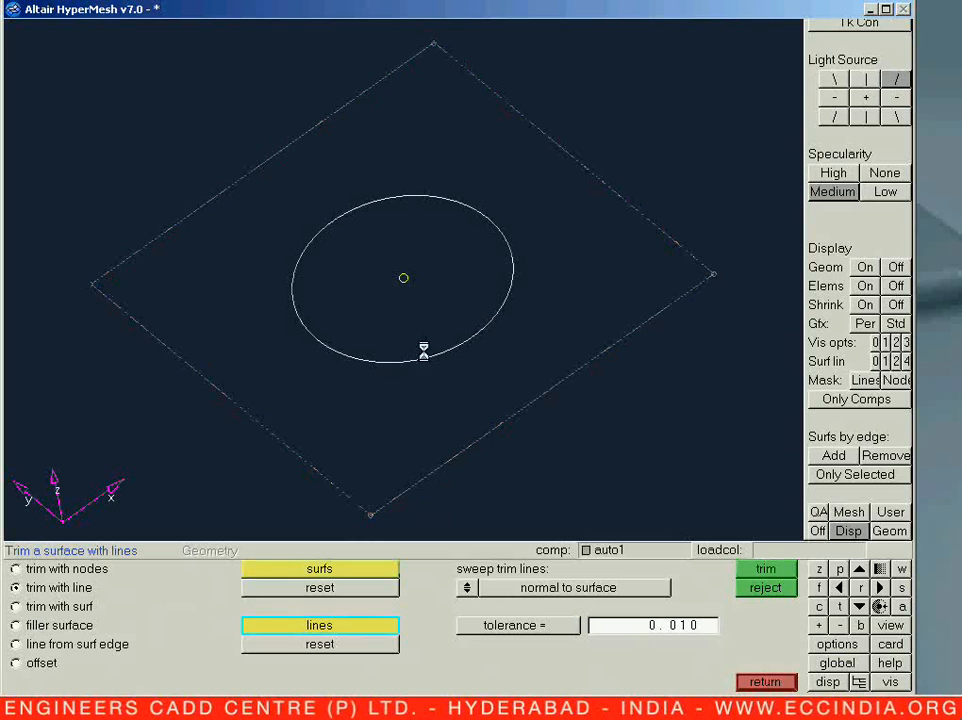
click(763, 569)
key(Escape)
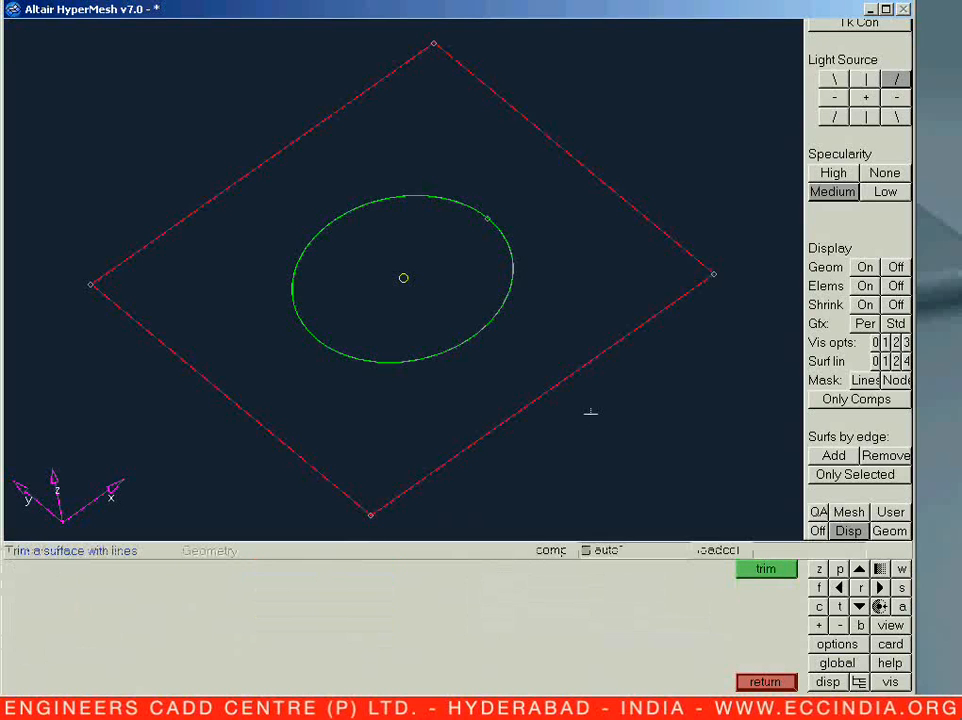
Step: Delete the inner circular surface to leave a hole in the square
key(F2)
click(413, 353)
middle_click(412, 352)
key(Escape)
Step: Delete all the lines left over in the model, including the original circle line
key(F2)
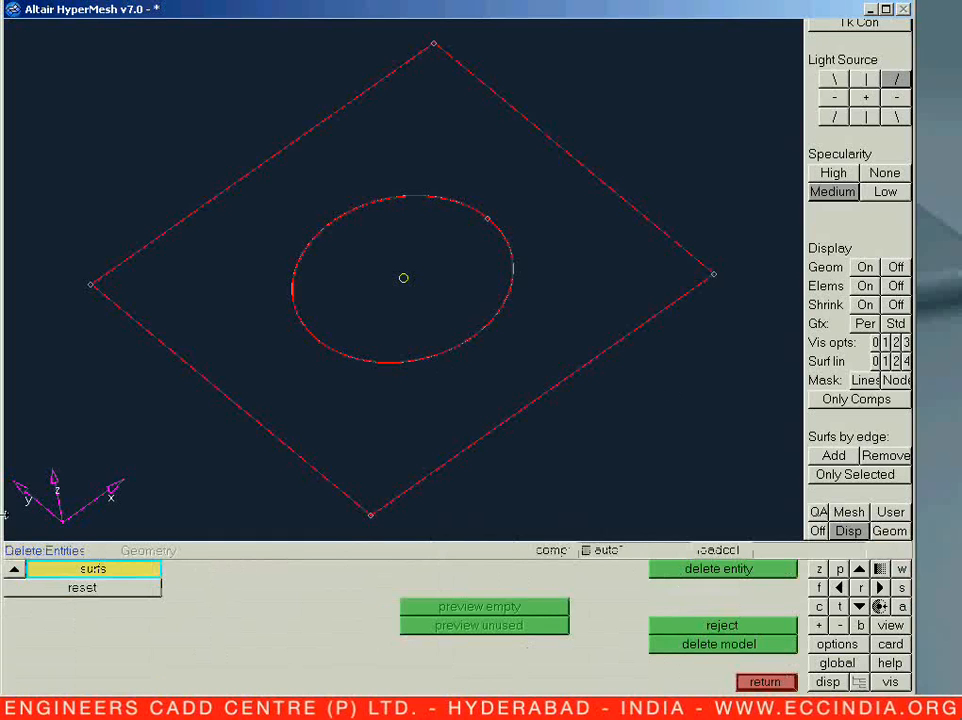
click(14, 570)
click(98, 623)
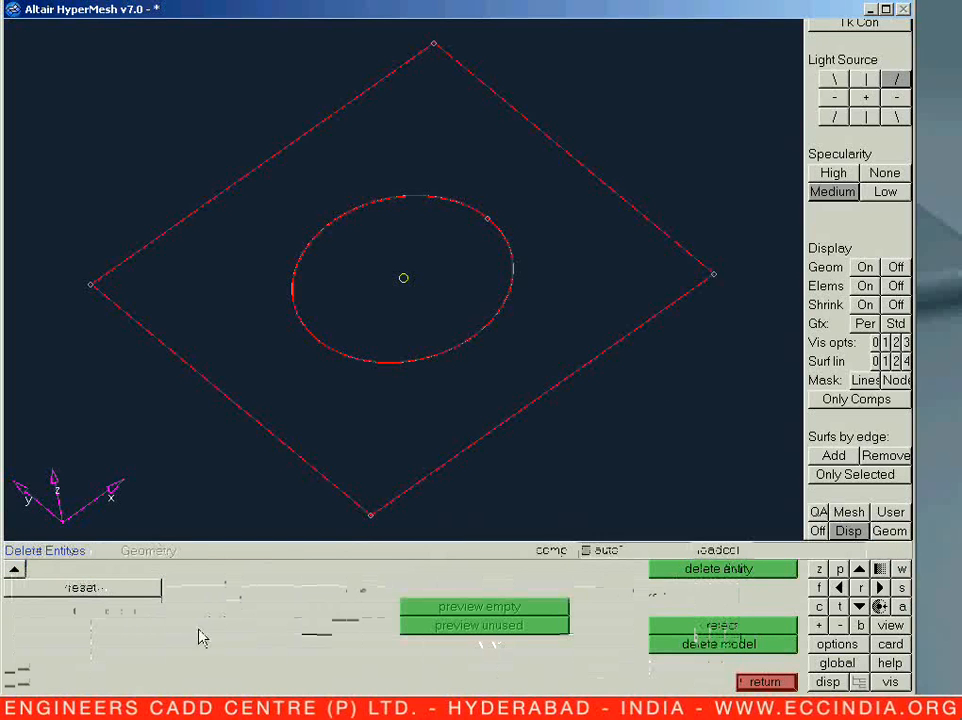
click(705, 572)
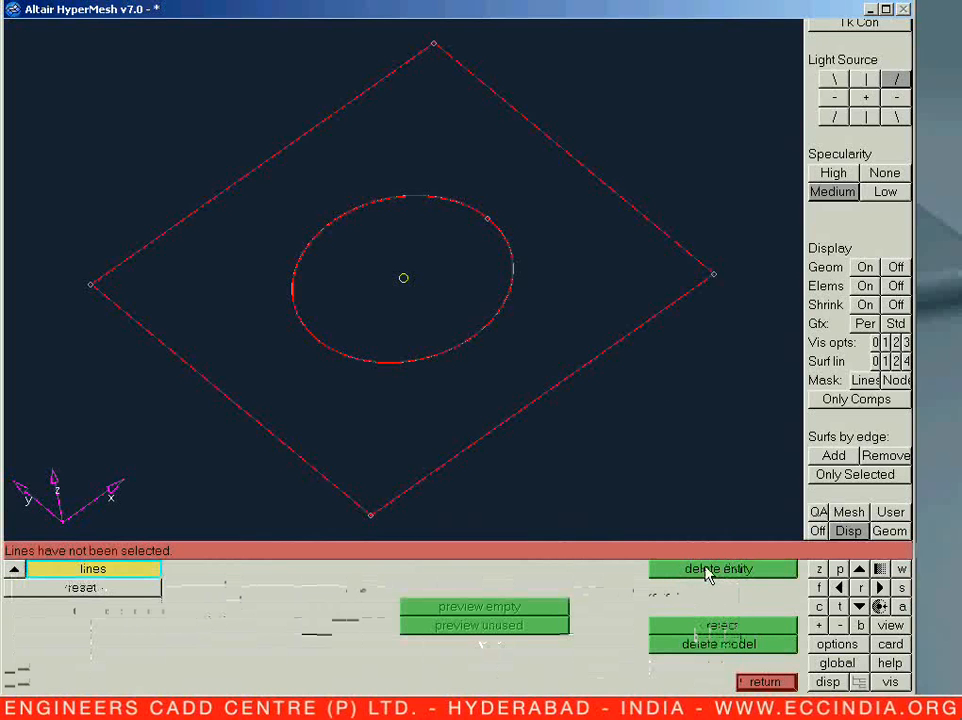
click(130, 568)
click(110, 625)
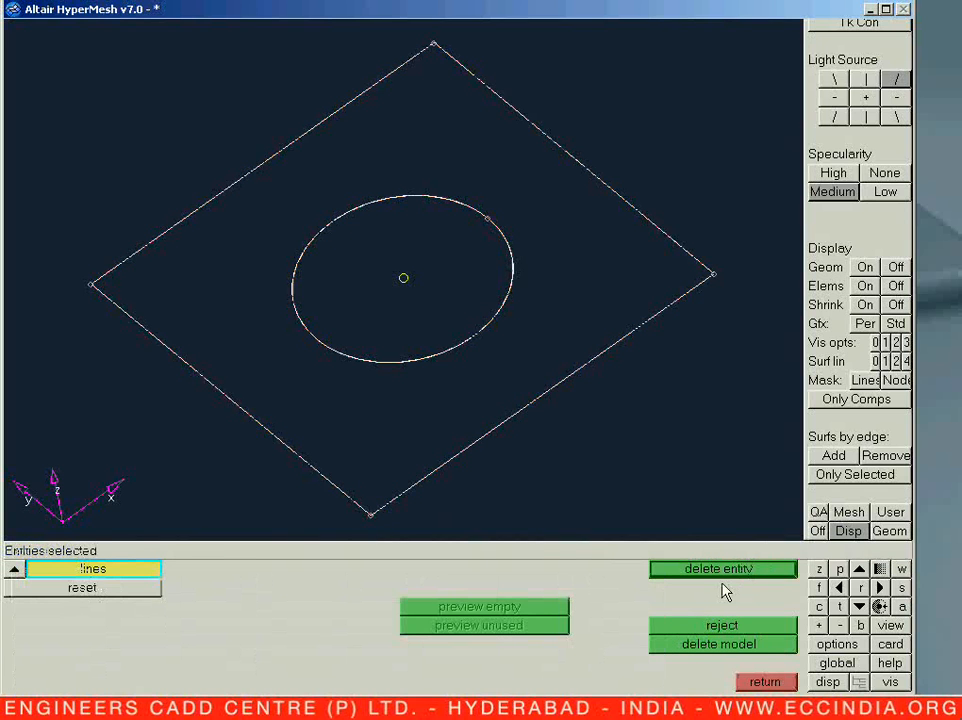
click(722, 572)
key(Escape)
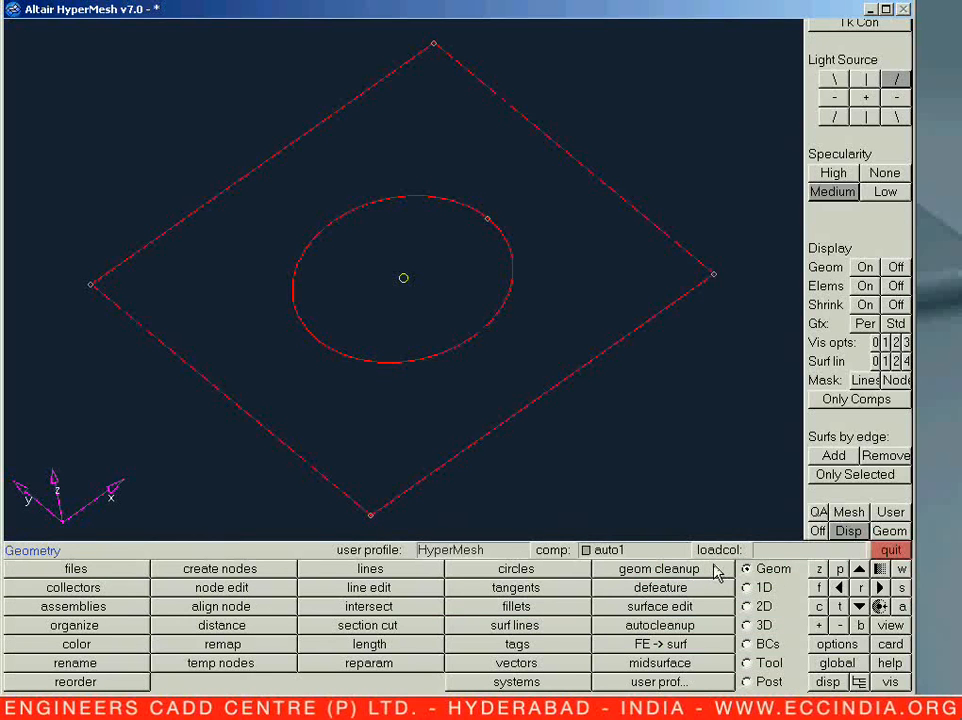
Step: Create 9 nodes with linear bias along the circular hole edge, working in the top view
key(v)
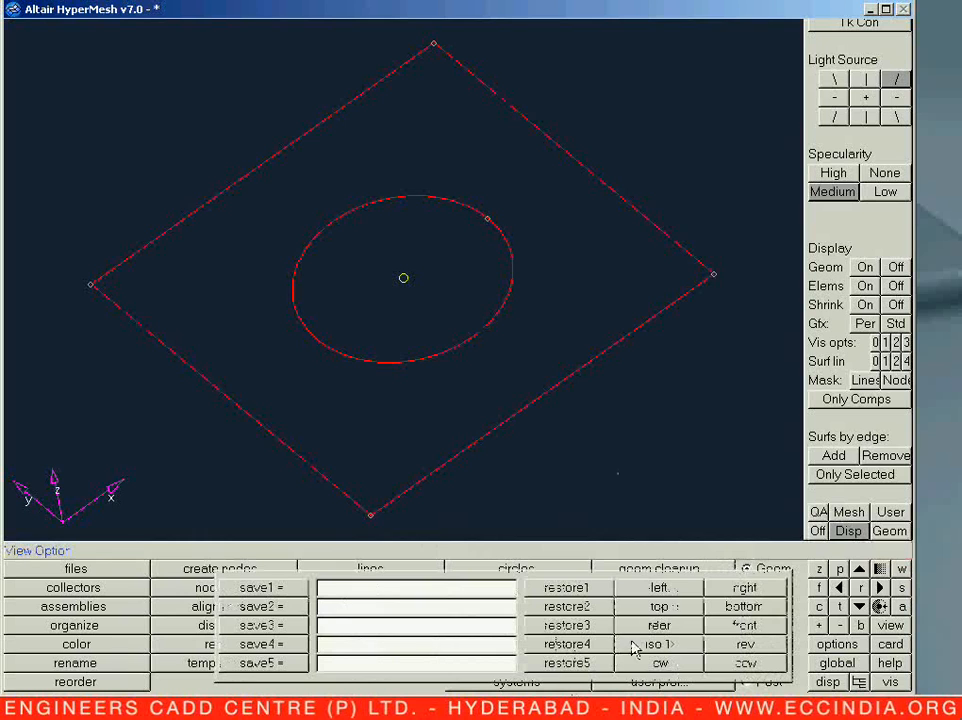
click(654, 610)
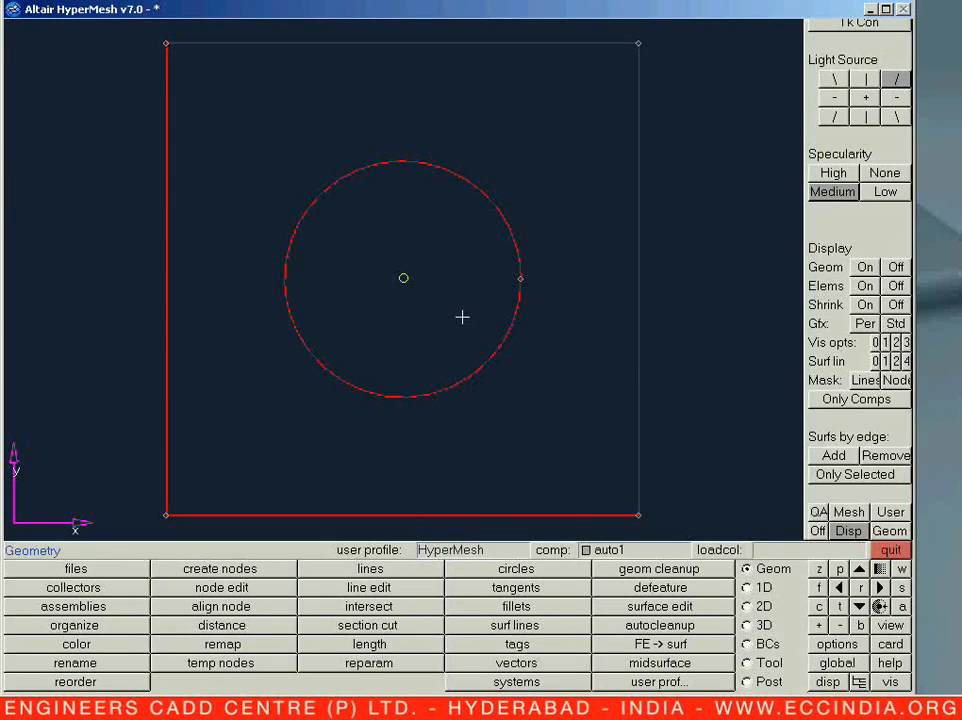
key(F8)
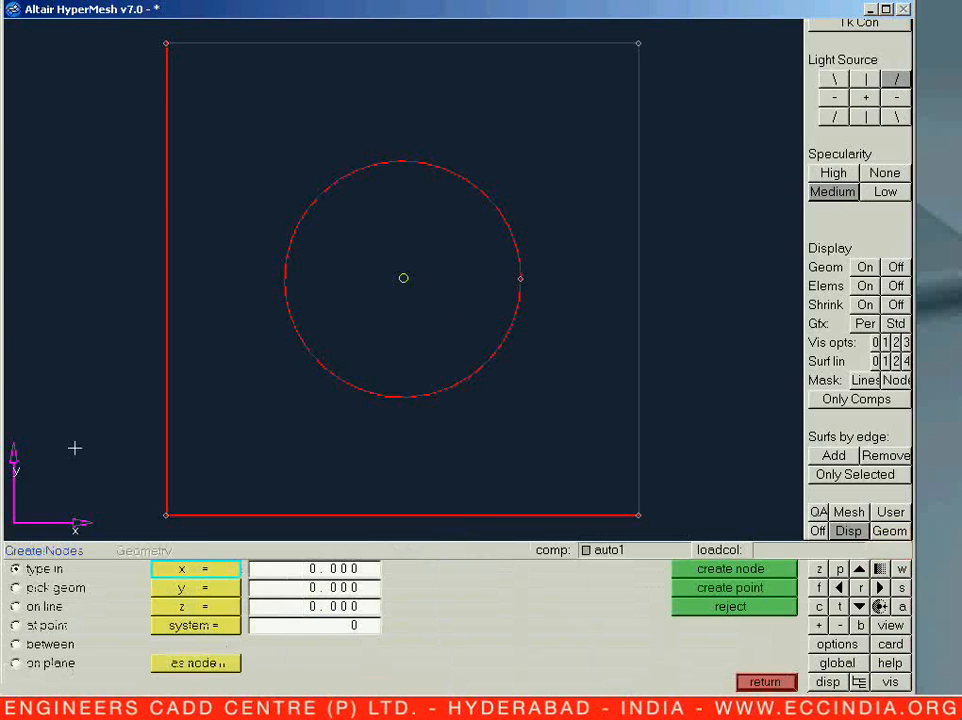
click(40, 606)
click(460, 382)
click(671, 578)
text(9)
click(760, 569)
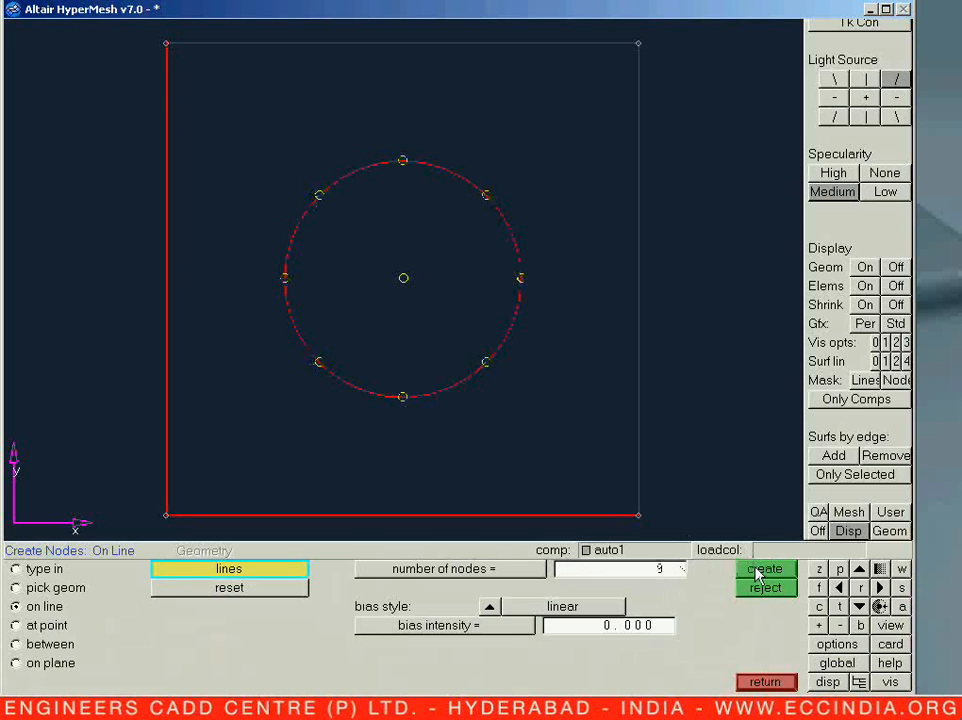
key(Escape)
Step: Split the plate surface horizontally from the hole edge's right and left nodes to the outer side edges
key(F12)
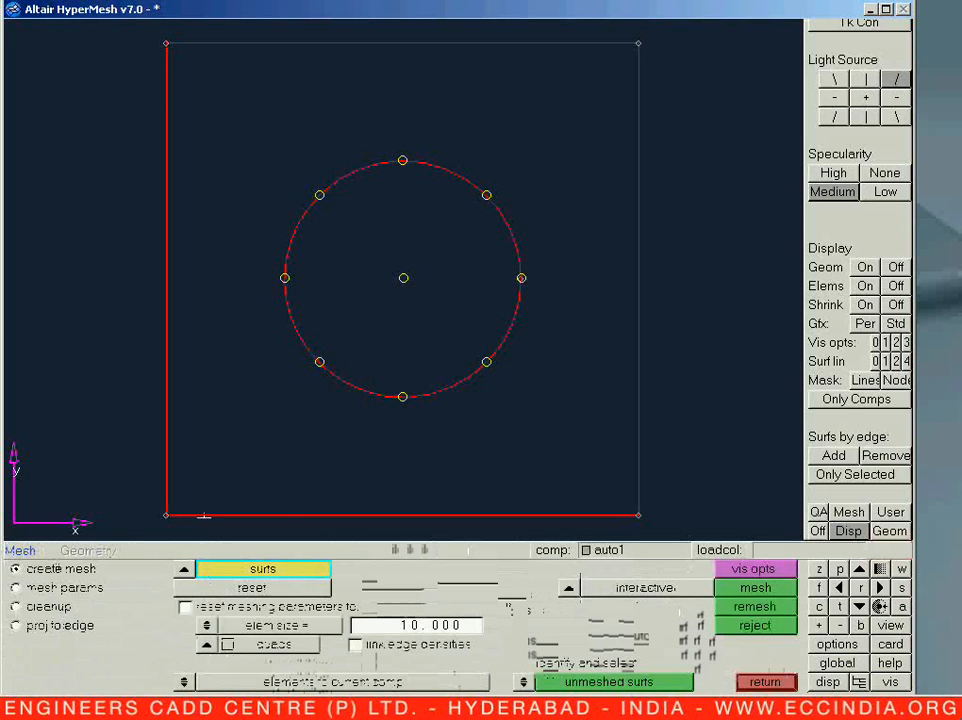
click(15, 606)
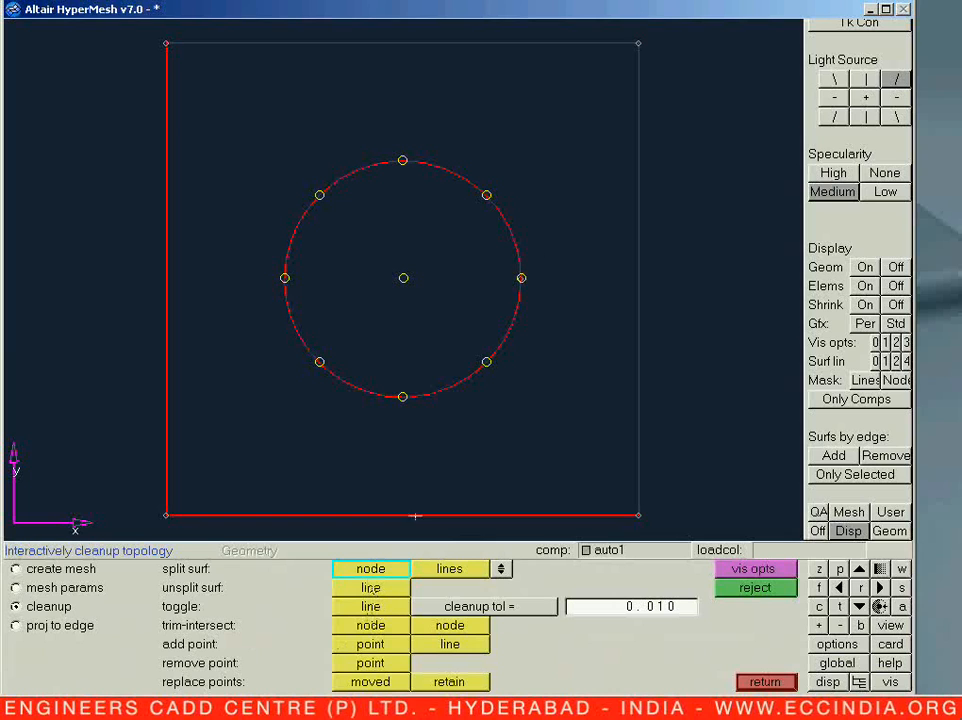
click(521, 278)
click(636, 272)
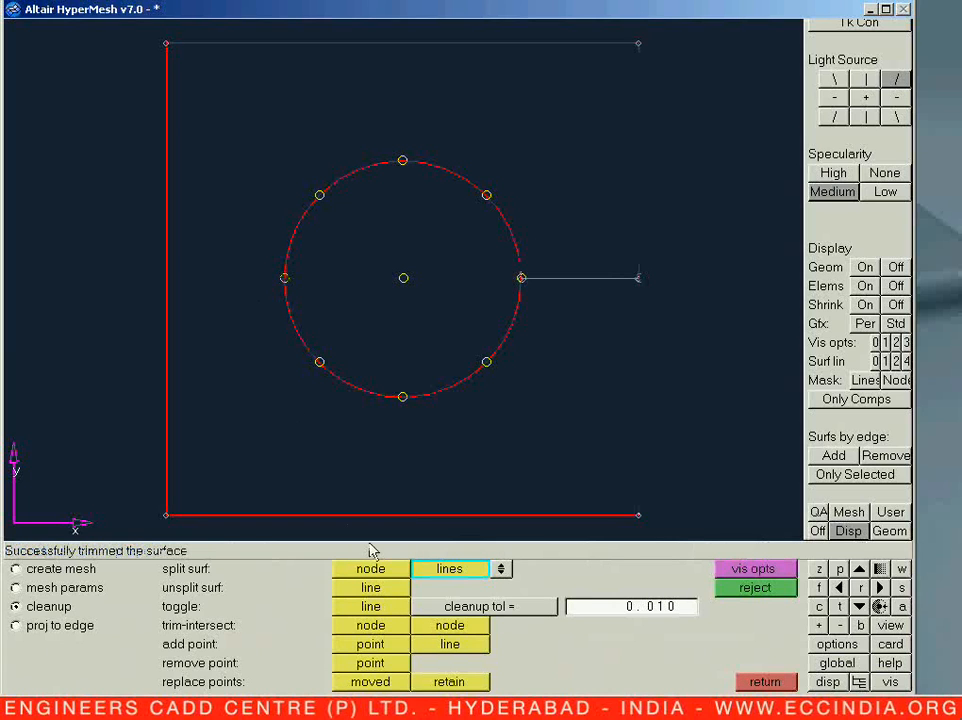
click(163, 278)
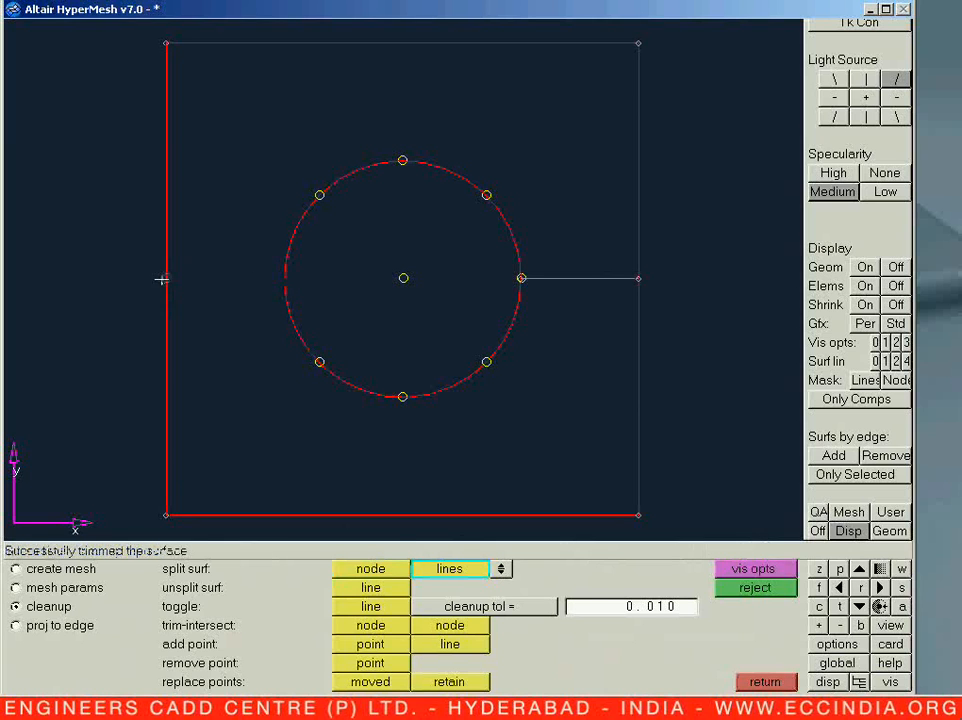
Step: Split the plate surface vertically from the hole edge's top and bottom nodes to the outer edges
click(400, 160)
click(380, 567)
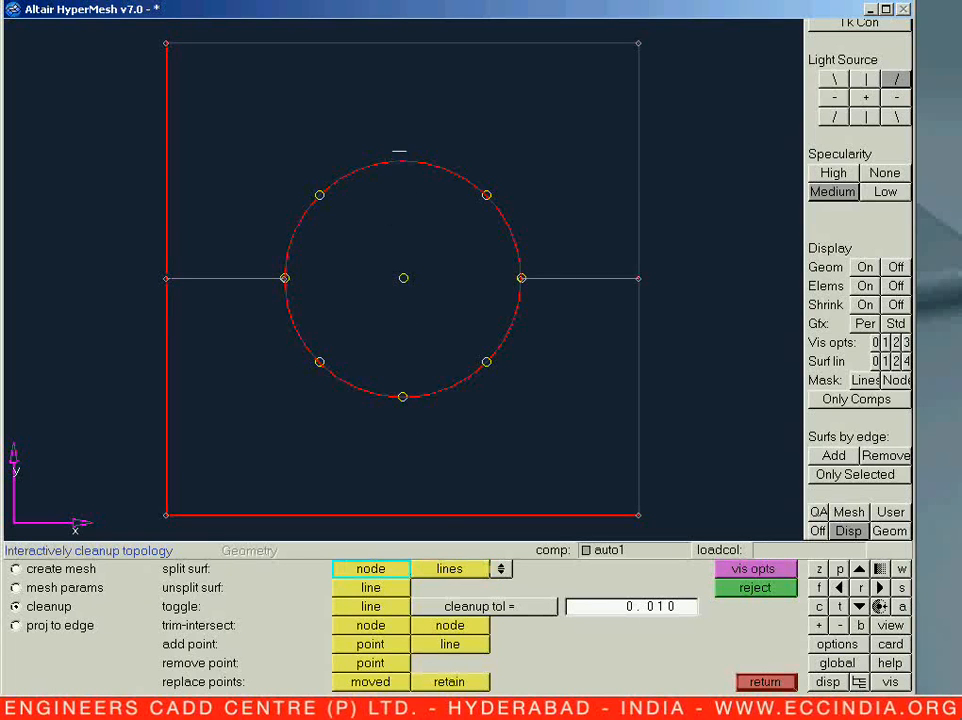
click(403, 162)
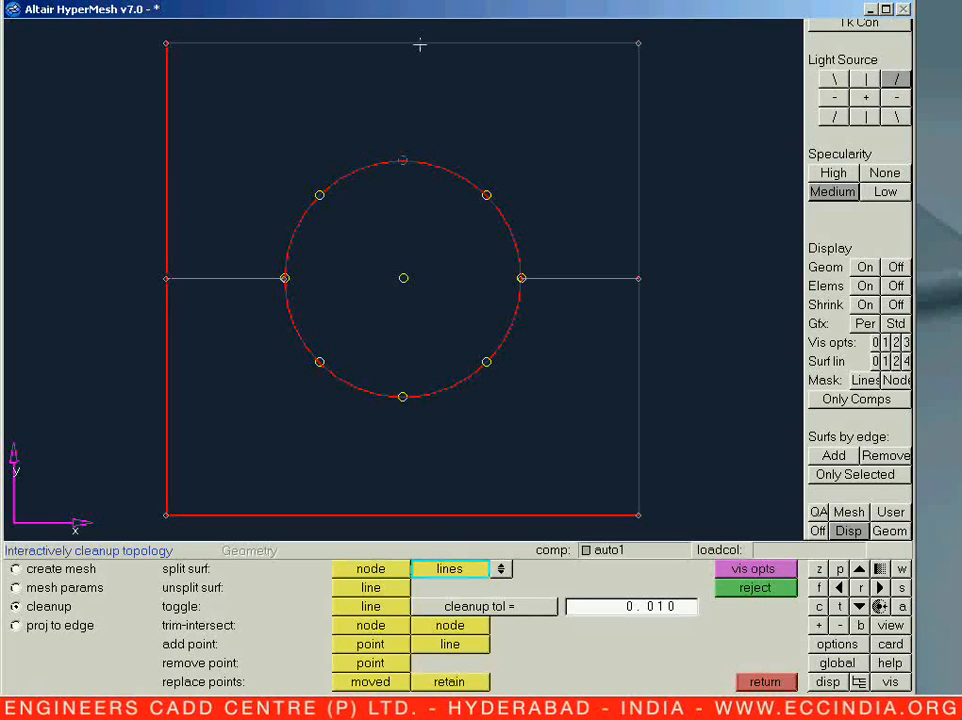
click(423, 44)
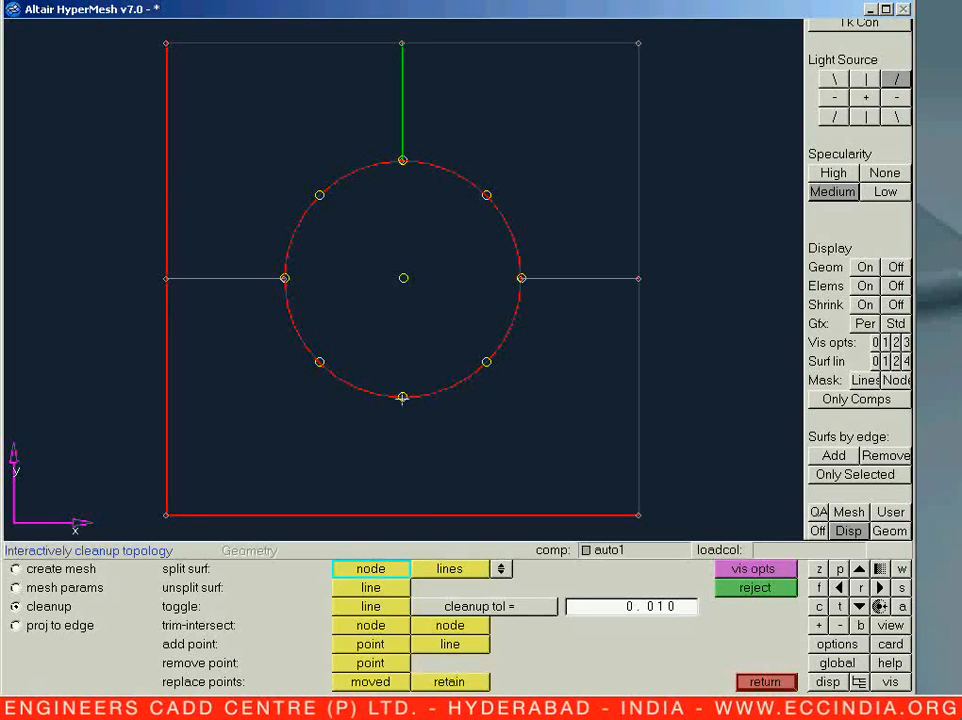
click(404, 535)
key(Escape)
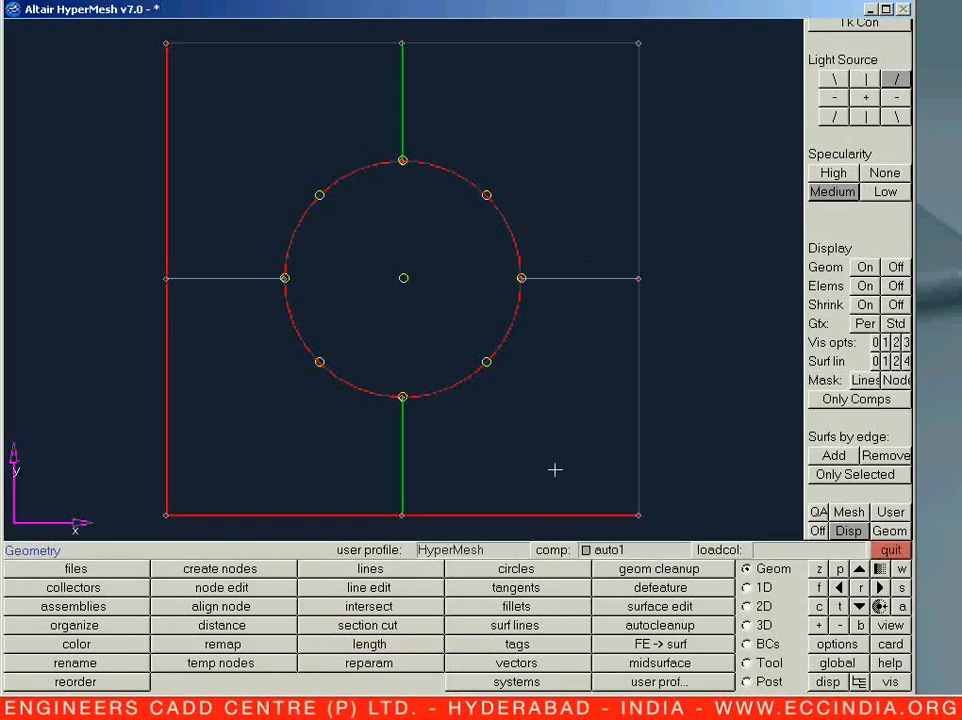
Step: Measure the distance between the end points of the split line to the right of the hole
key(F8)
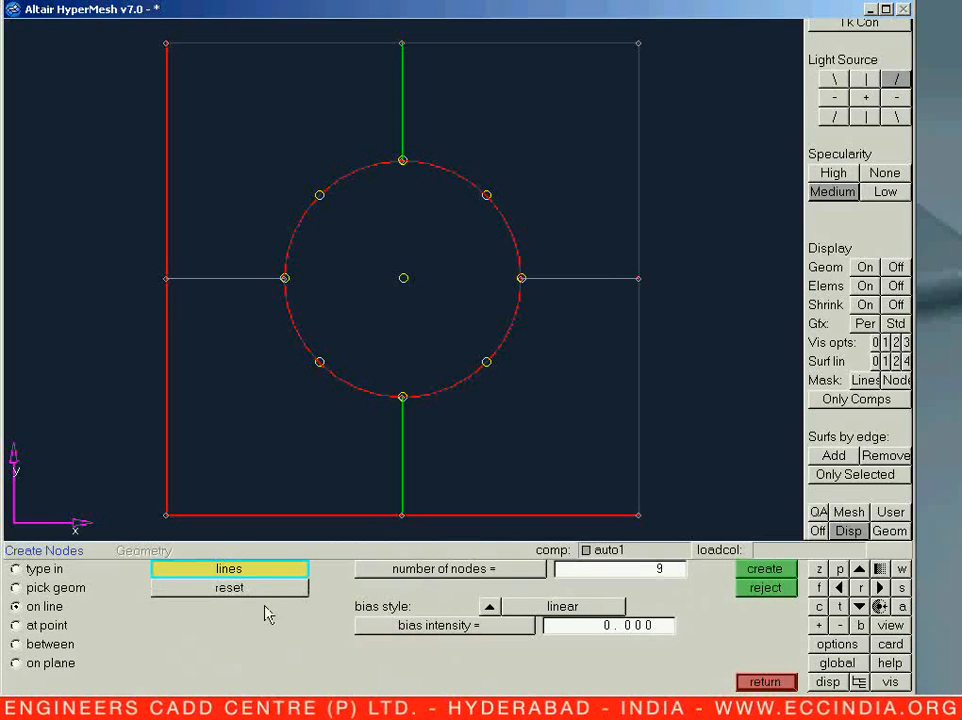
click(578, 279)
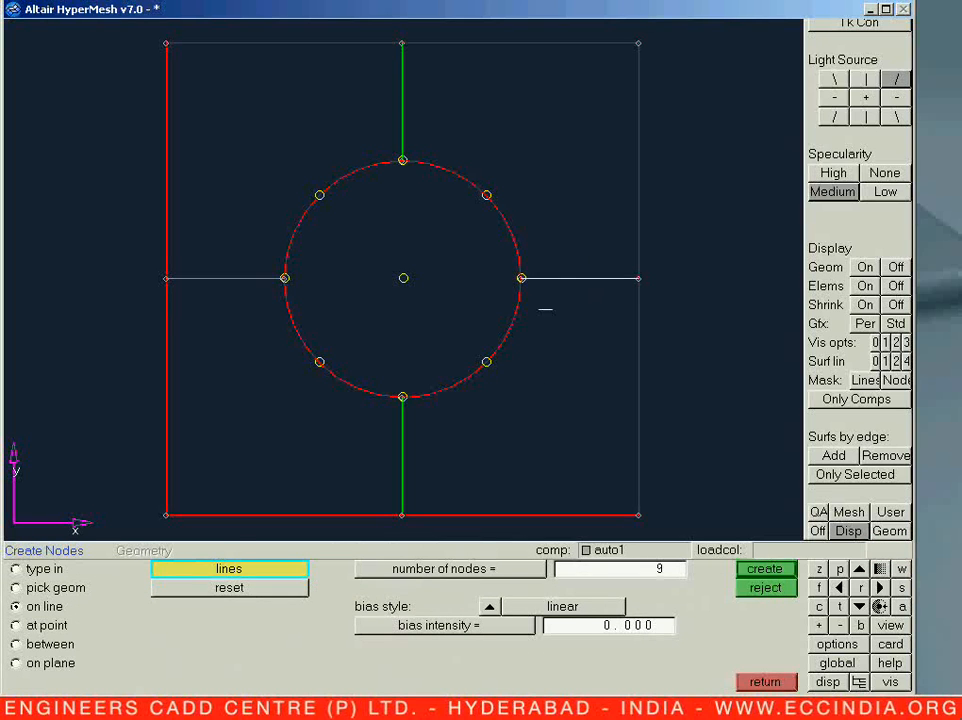
key(F4)
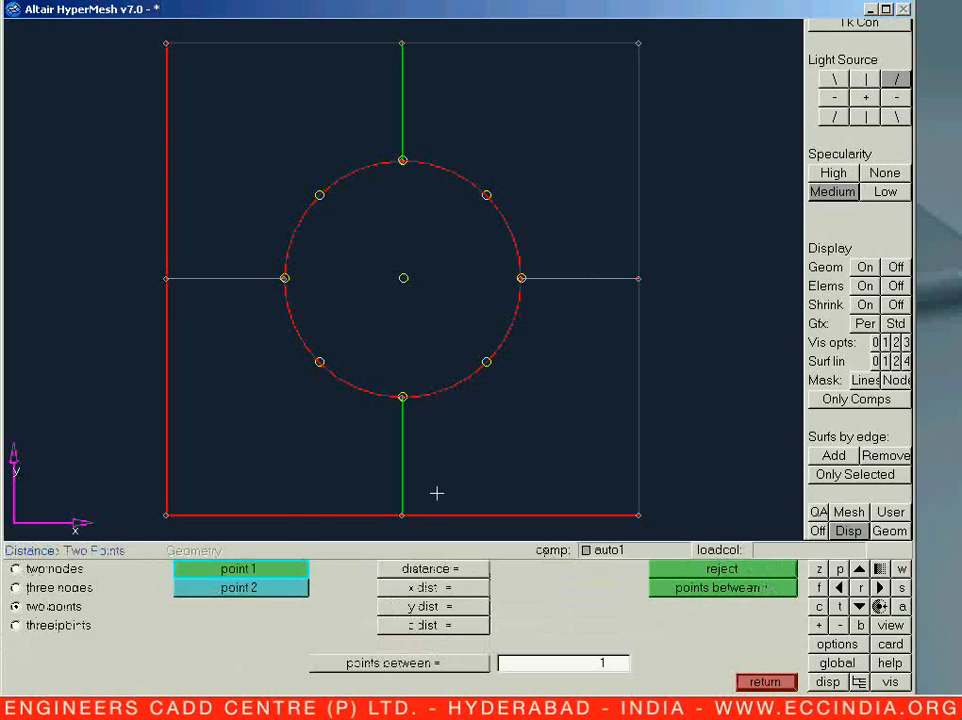
click(521, 278)
click(638, 279)
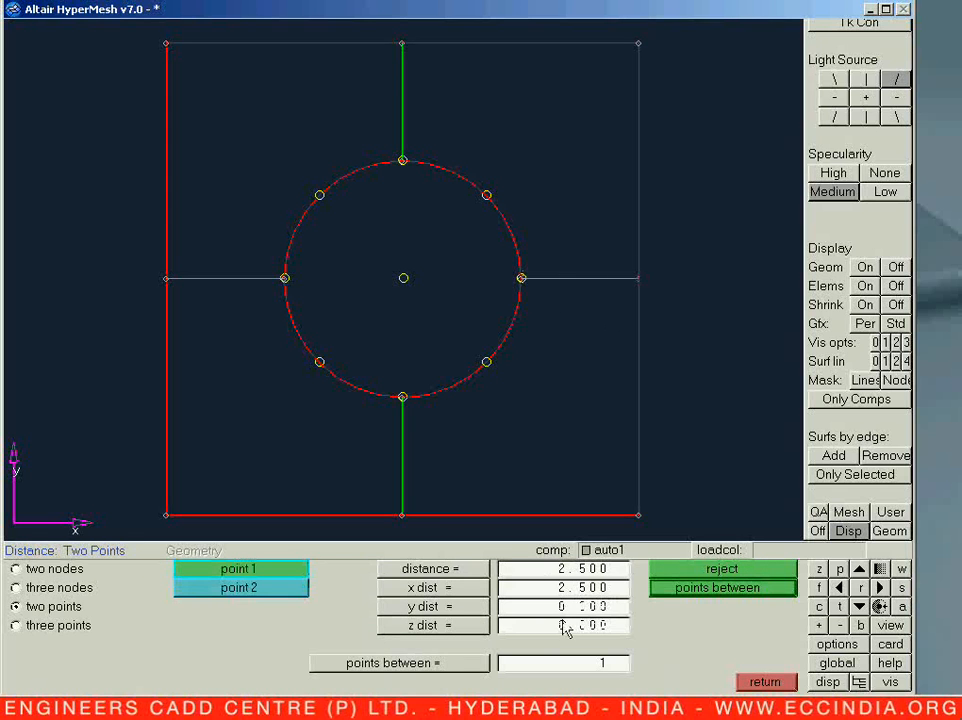
key(Escape)
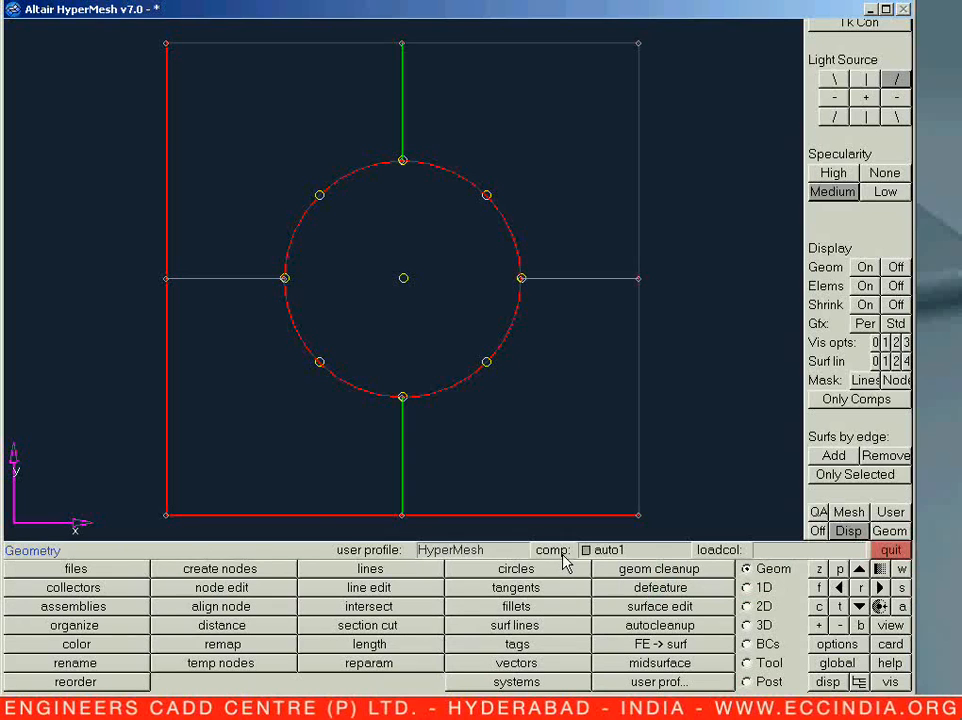
Step: Create 6 nodes along the split line to the right of the hole
key(F8)
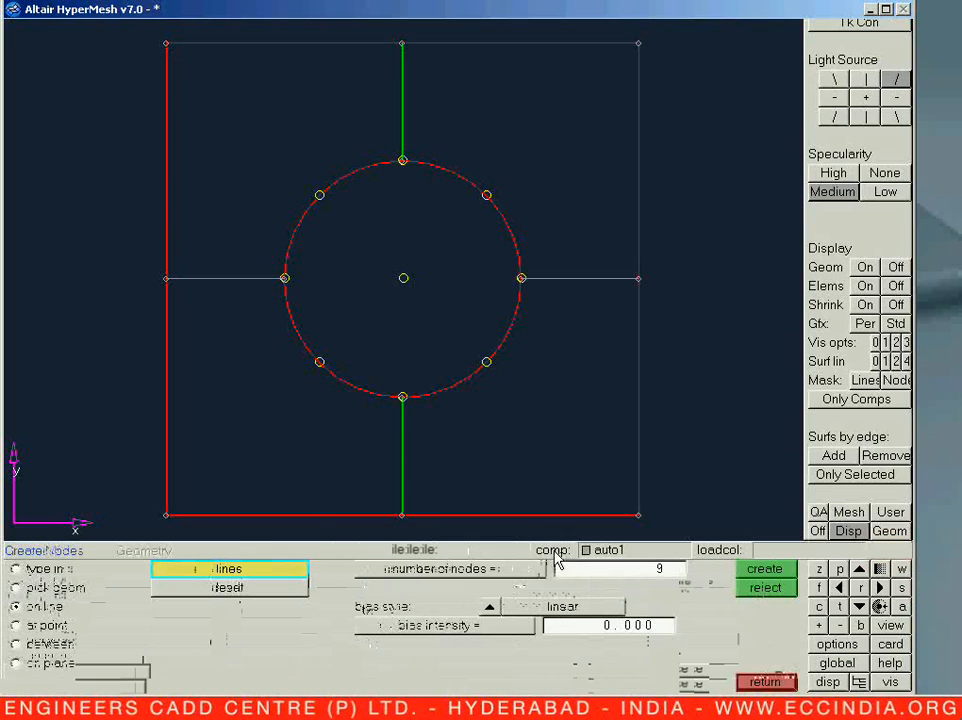
click(571, 279)
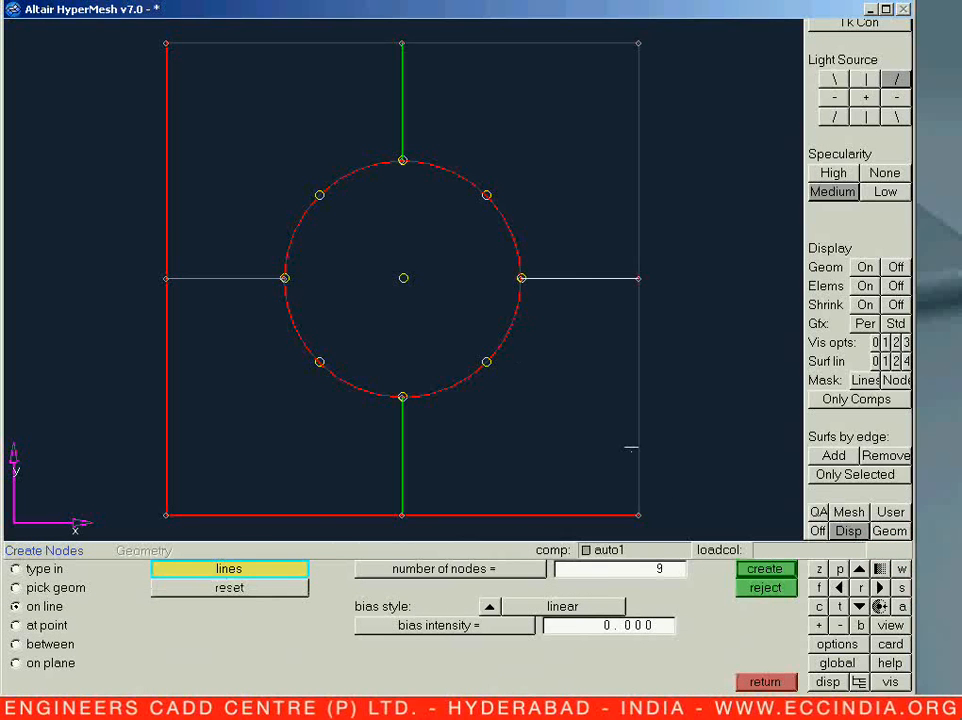
click(641, 575)
text(6)
click(762, 569)
key(Escape)
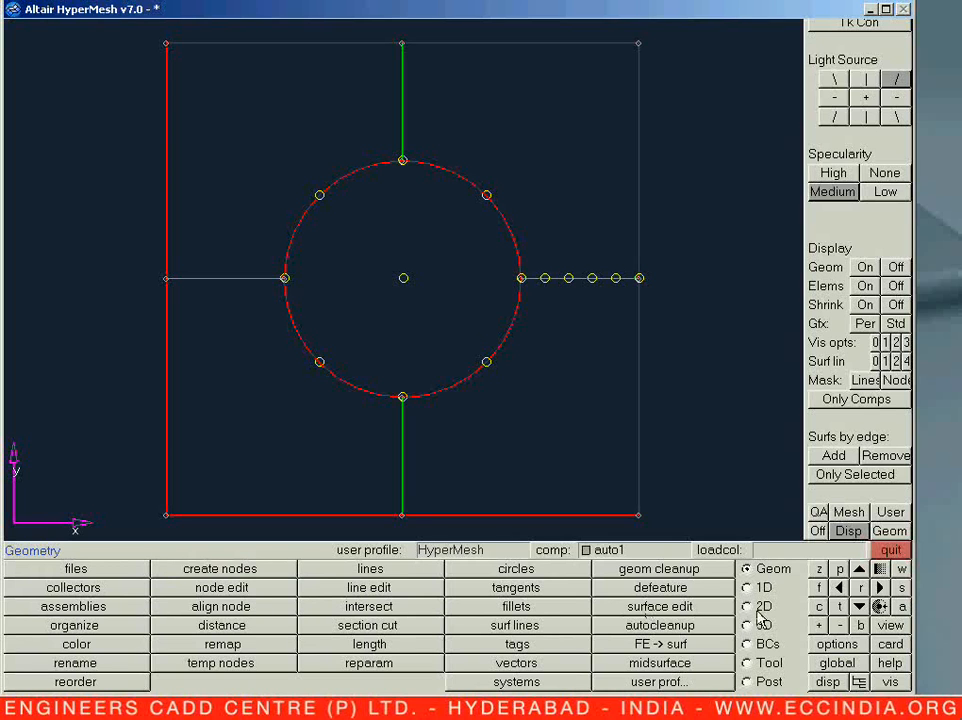
Step: Set up a 2D Drag along the y-axis using the three outermost nodes on the right split line as the node list
click(748, 606)
click(247, 628)
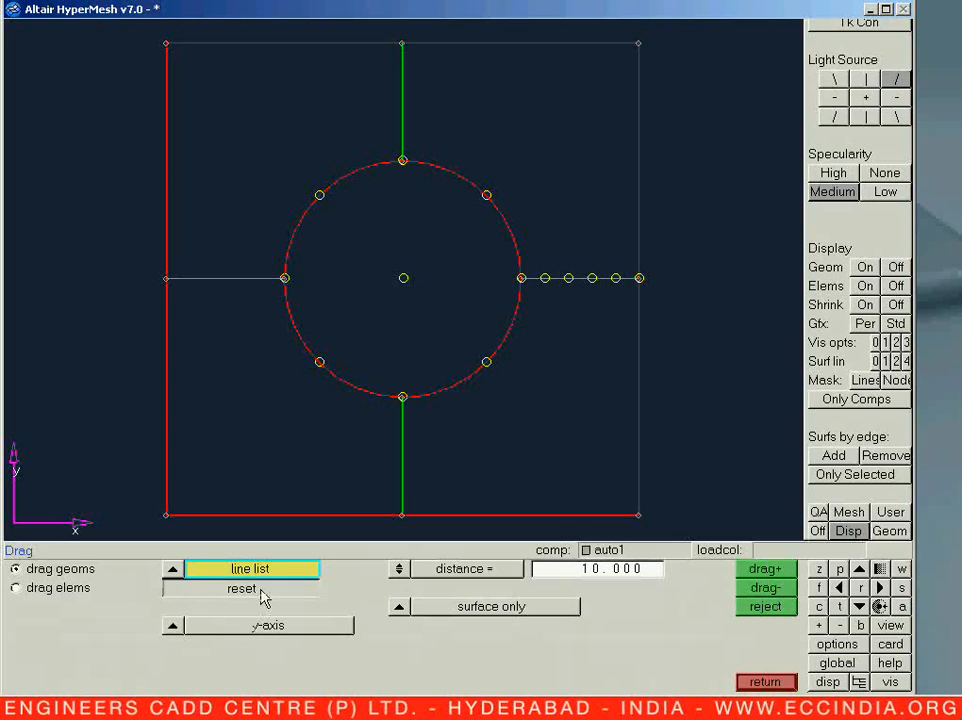
click(640, 278)
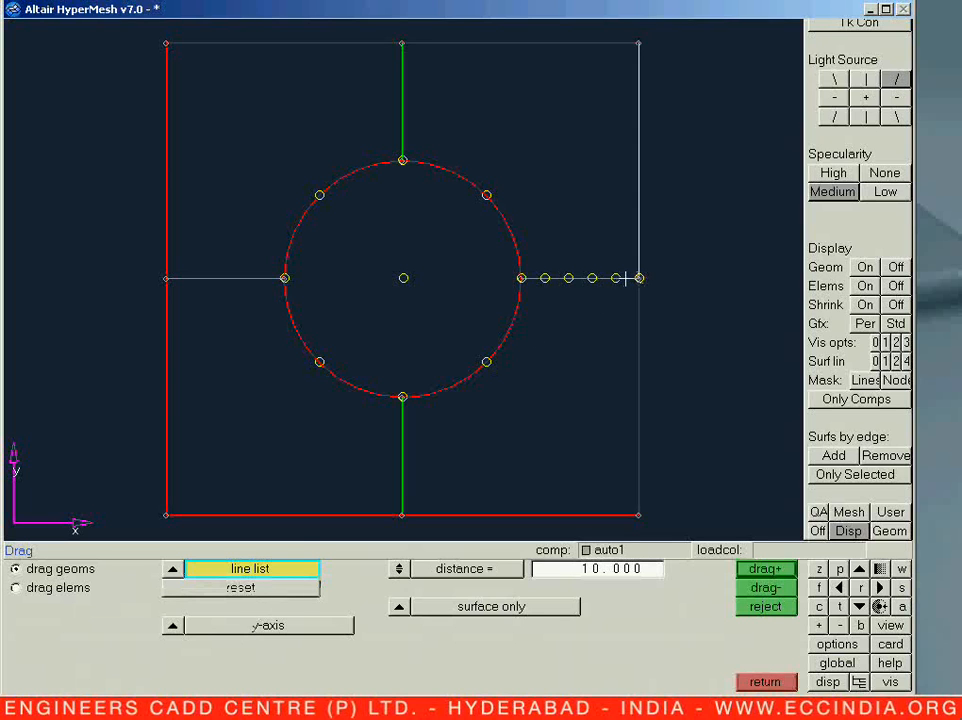
click(291, 592)
click(172, 568)
click(161, 584)
click(640, 278)
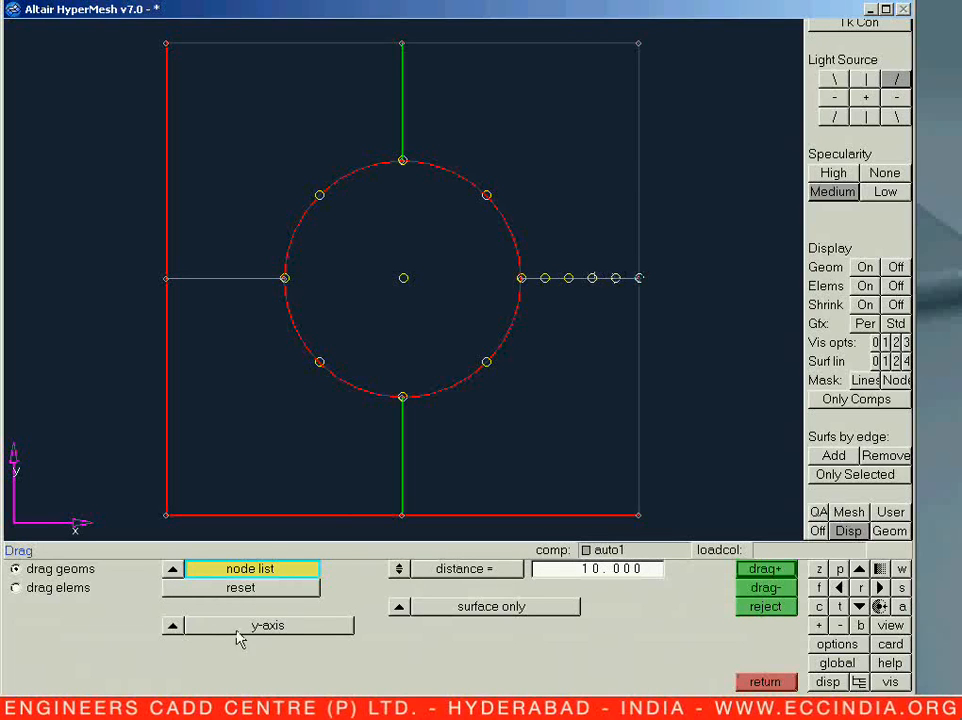
Step: Set the drag distance to 5 and drag the selected nodes in the positive y direction as a surface only
click(580, 570)
text(5)
key(Return)
click(753, 572)
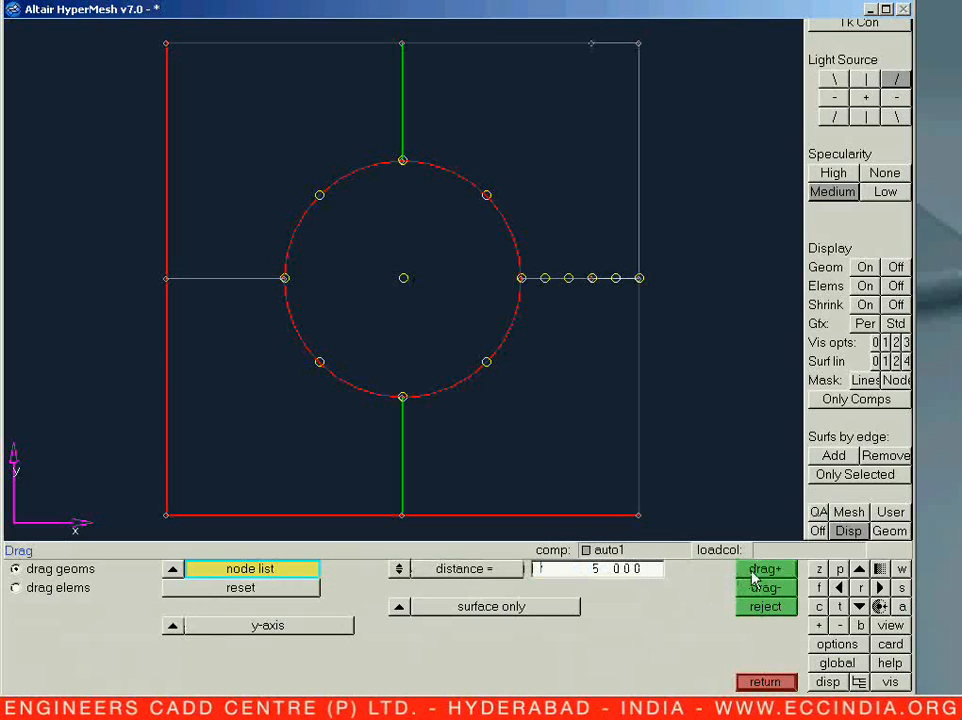
Step: Drag the nodes again with the mesh, delete surface option, recalculating all edges at element size 0.5, and show the mesh in performance graphics
click(399, 607)
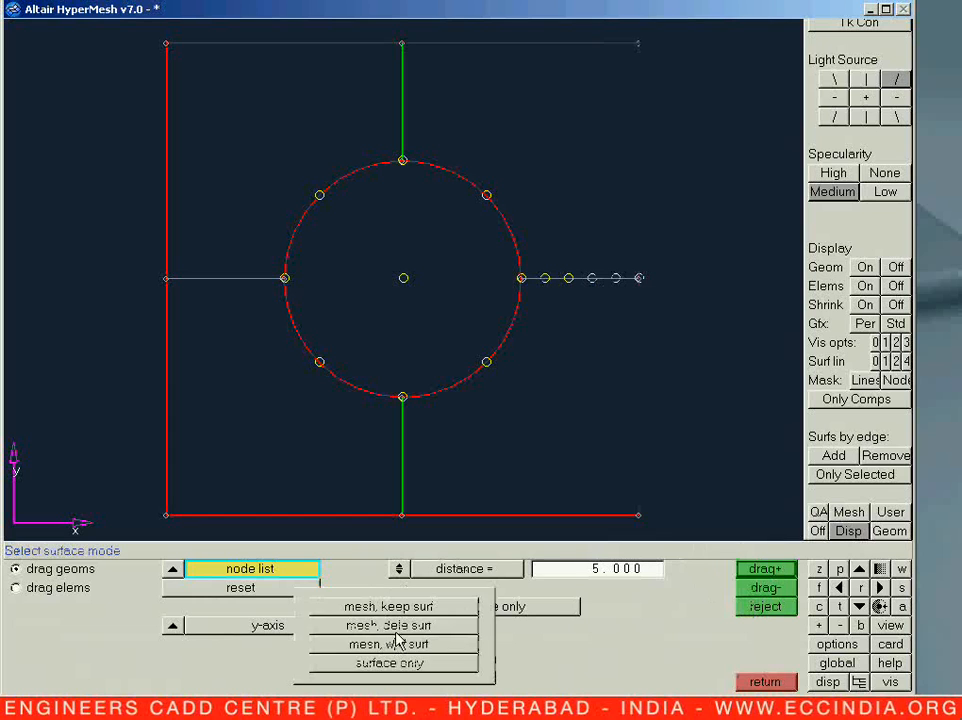
click(408, 626)
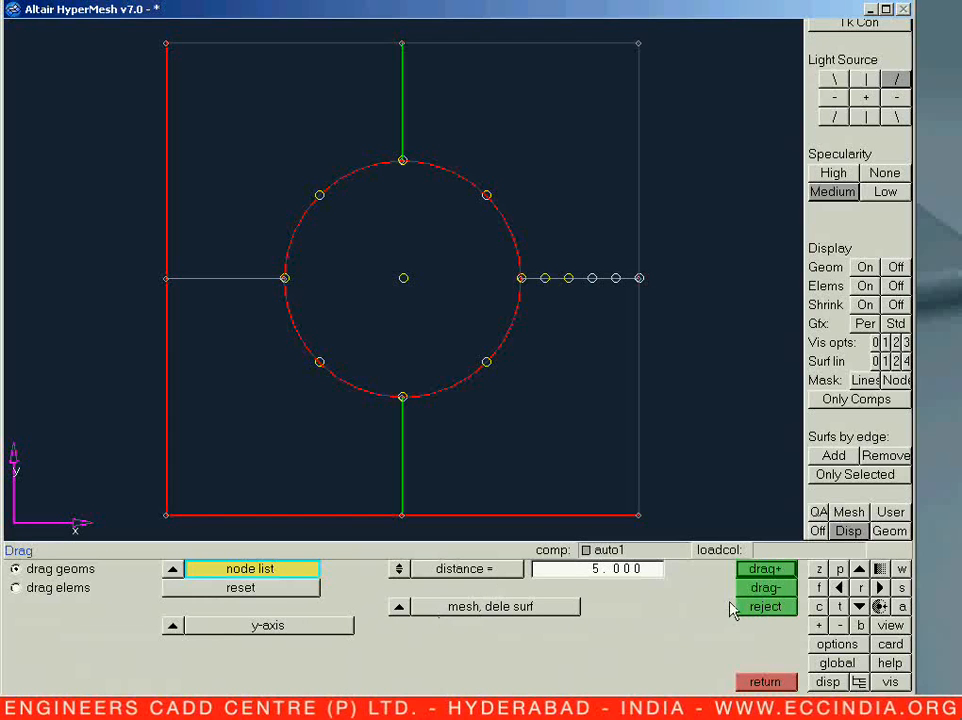
click(752, 574)
click(578, 625)
text(0.5)
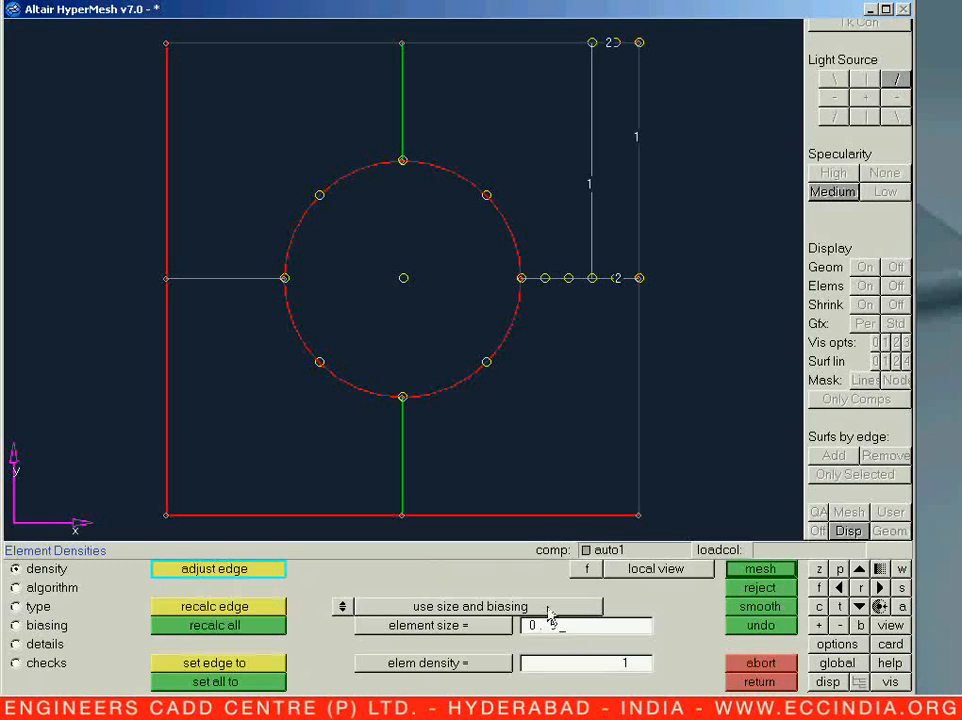
key(Return)
click(253, 627)
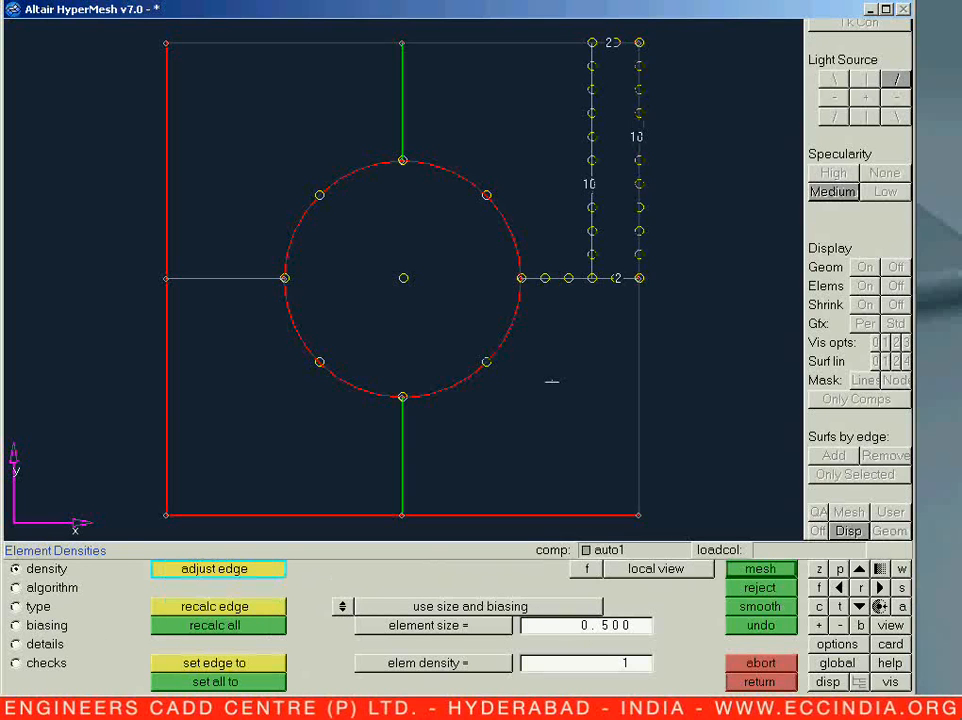
key(Escape)
click(866, 325)
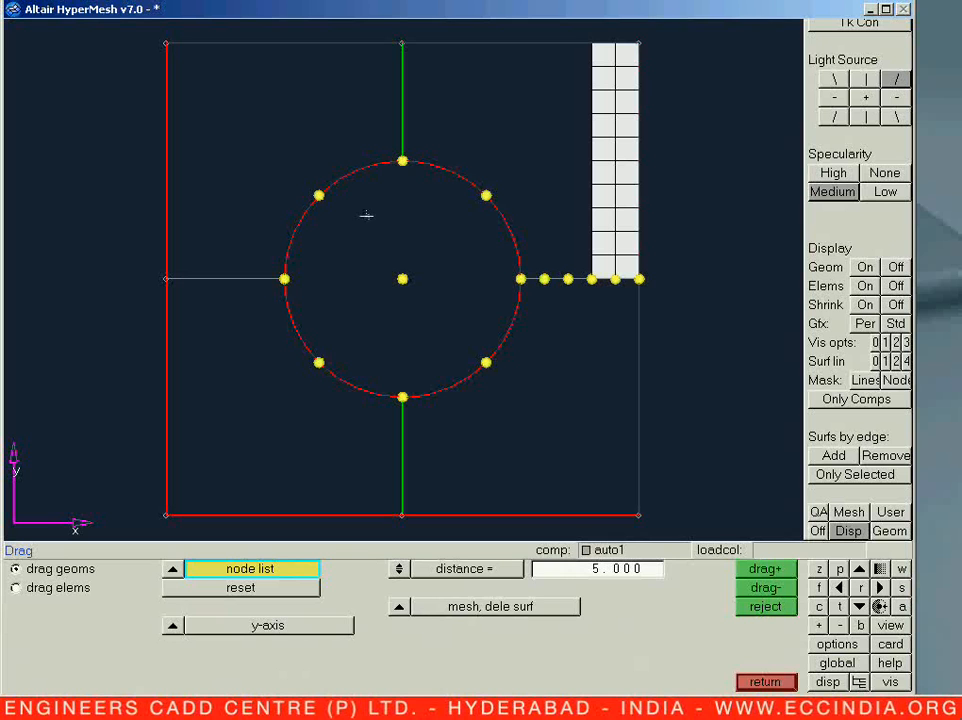
Step: Unsplit the plate surface by removing the split lines between the hole and the outer edges
key(Escape)
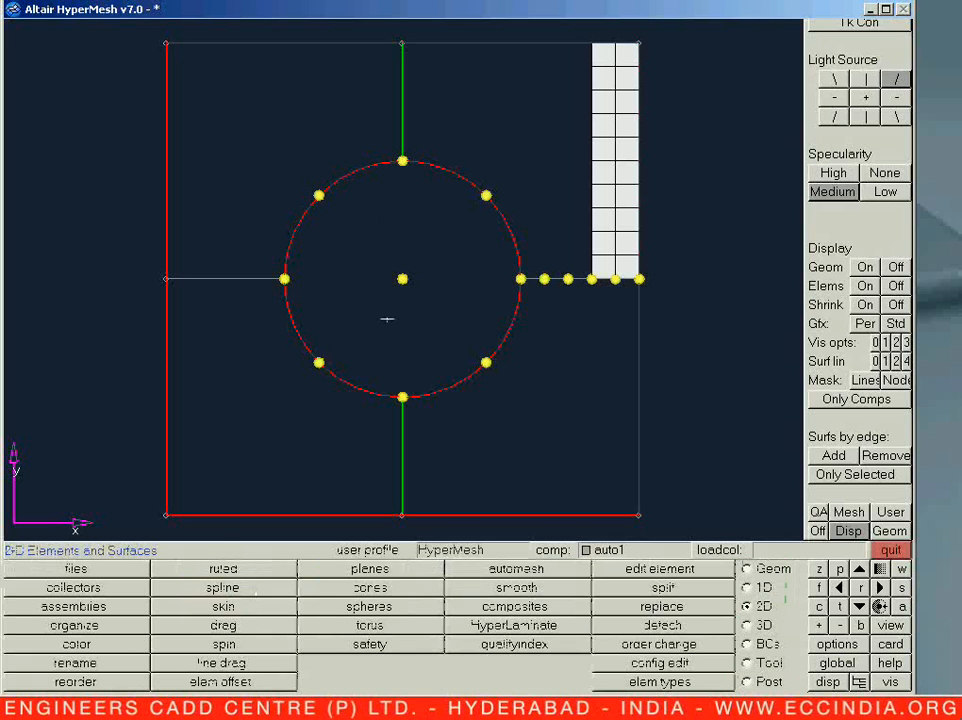
key(F12)
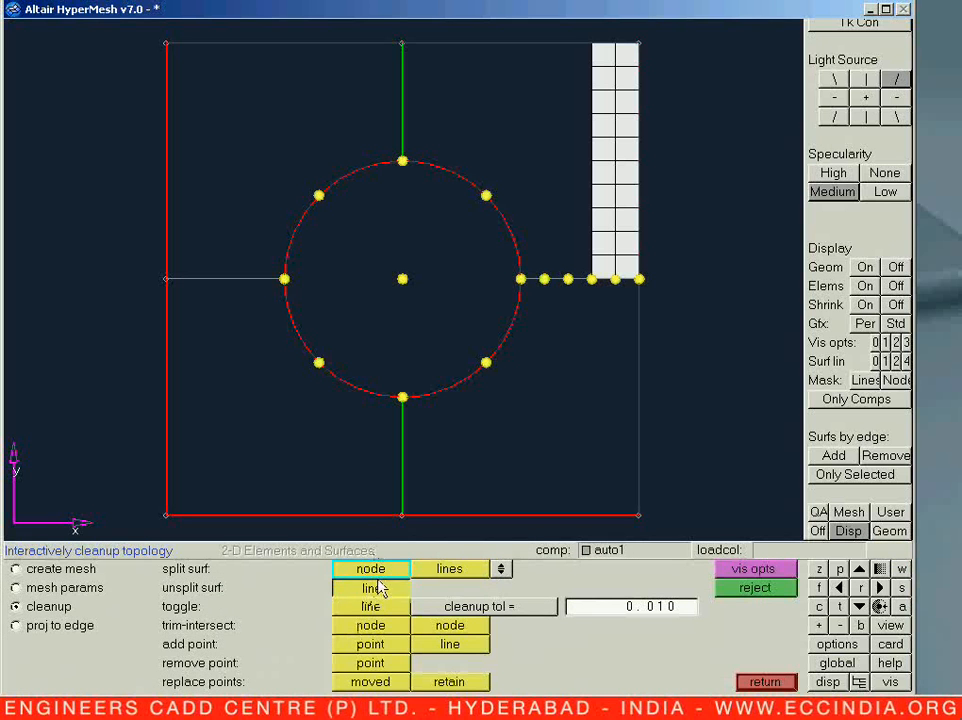
click(558, 279)
click(401, 132)
click(251, 279)
Step: Clear all temporary nodes and delete all elements in the model
key(shift+F2)
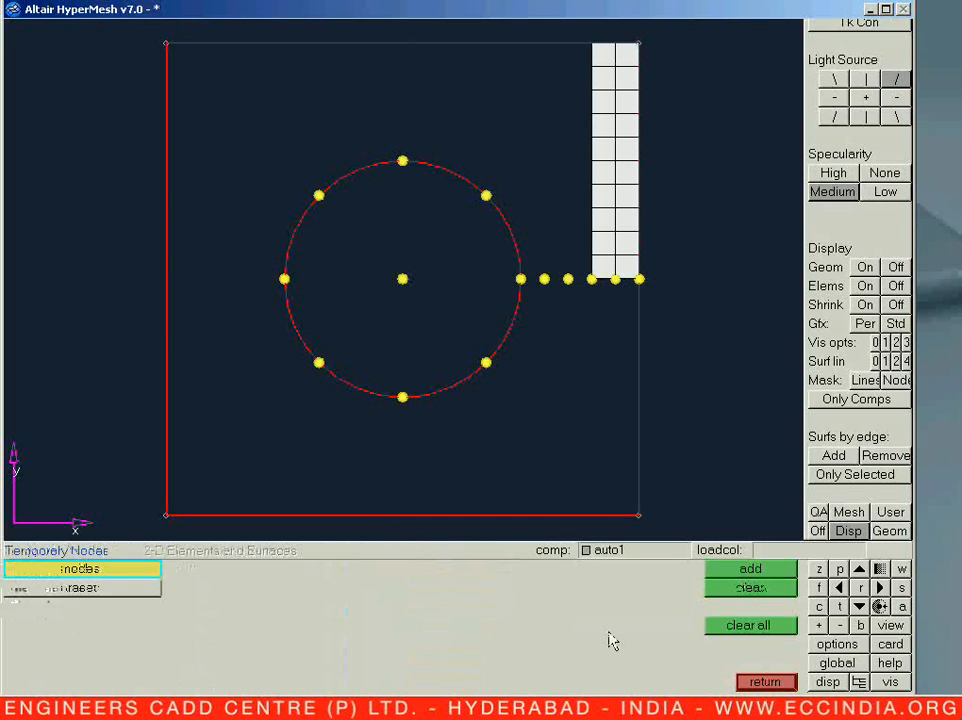
click(728, 626)
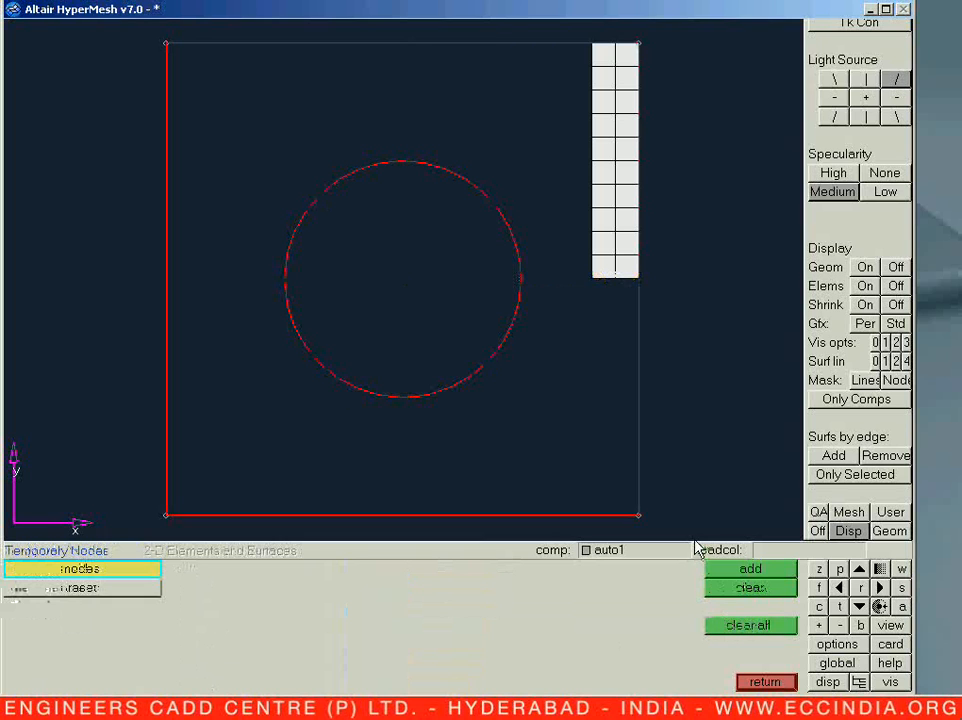
key(F2)
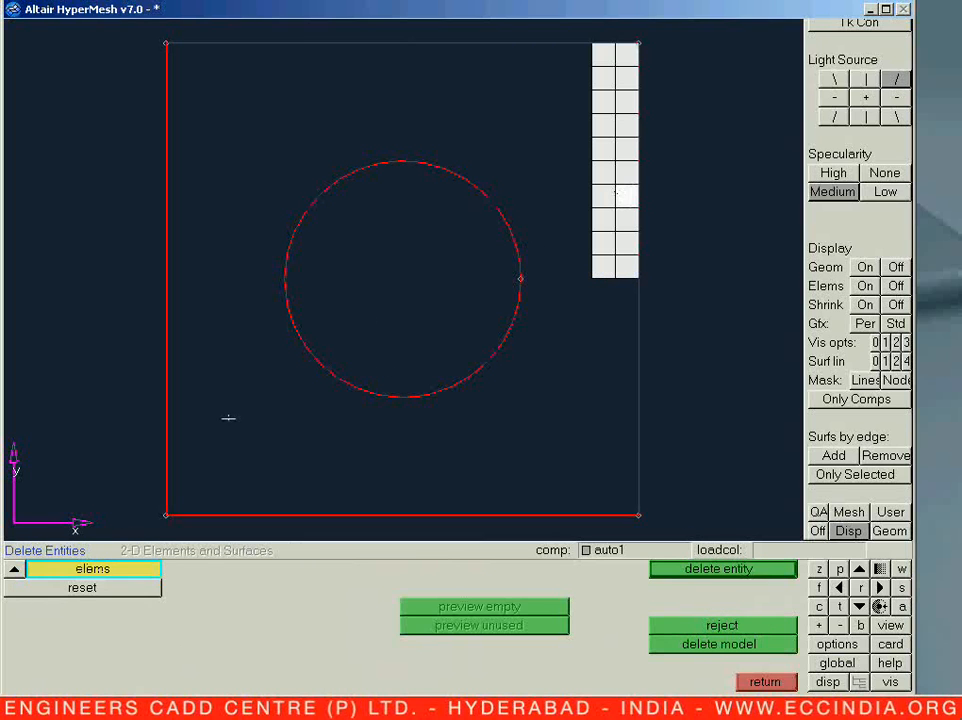
click(113, 581)
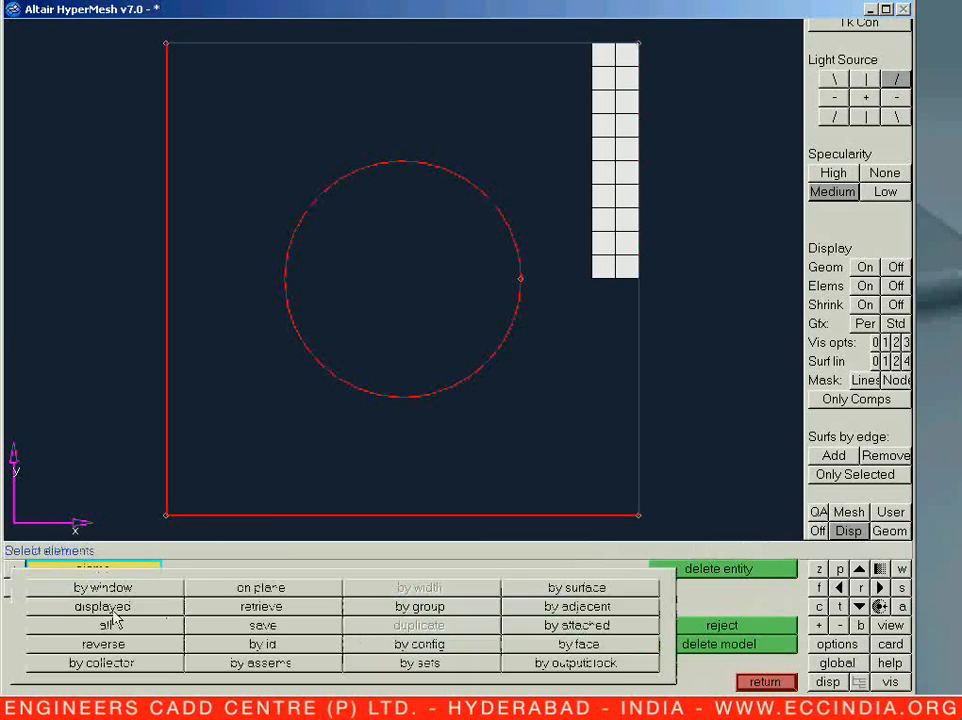
click(122, 627)
click(670, 578)
key(Escape)
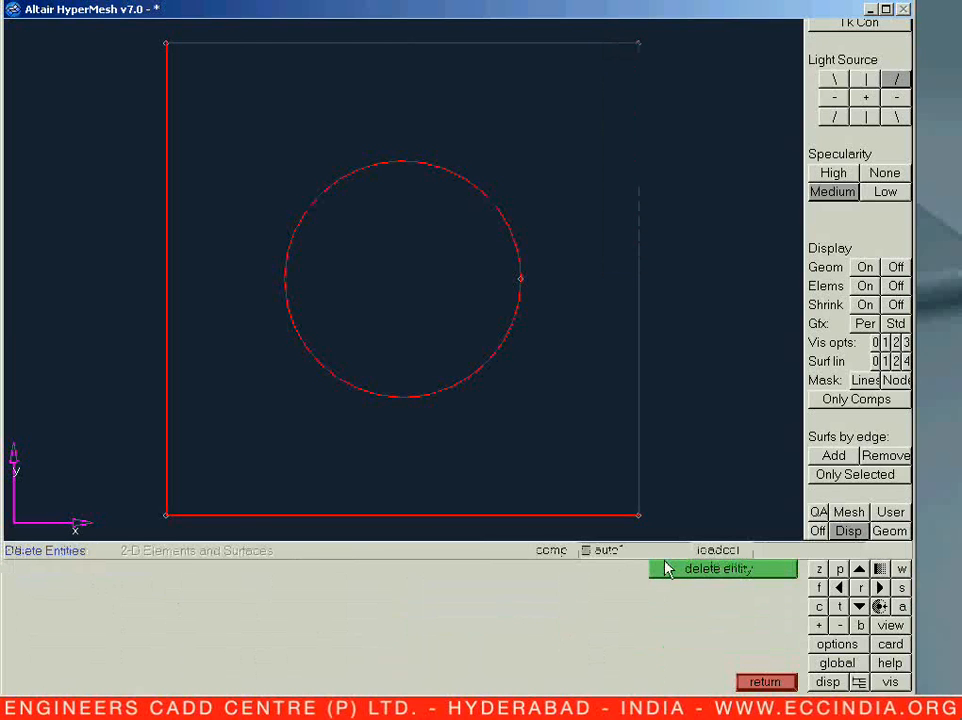
Step: Remove the circular hole from the square surface by unsplitting its trimming edge
key(F11)
click(397, 388)
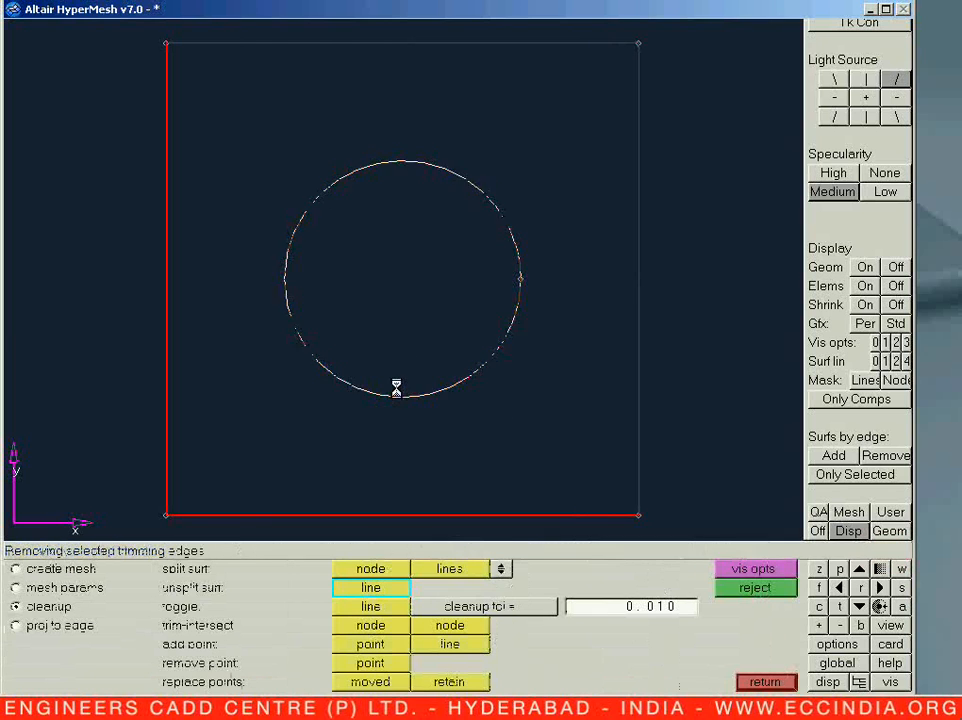
key(Escape)
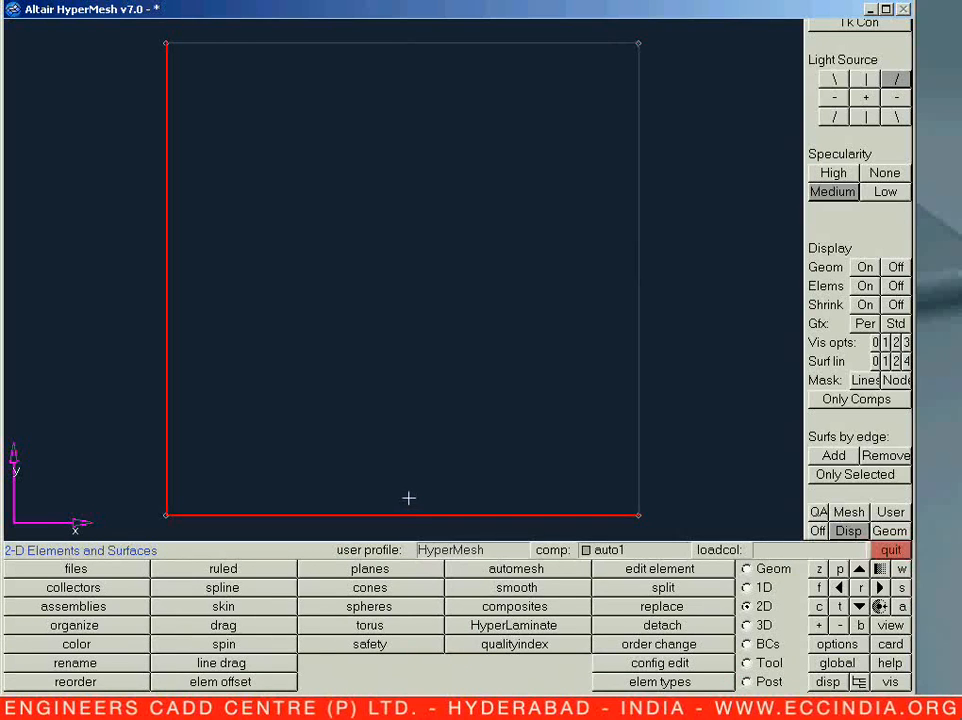
Step: Create 11 evenly spaced nodes on the line forming the square's lower edge
key(F8)
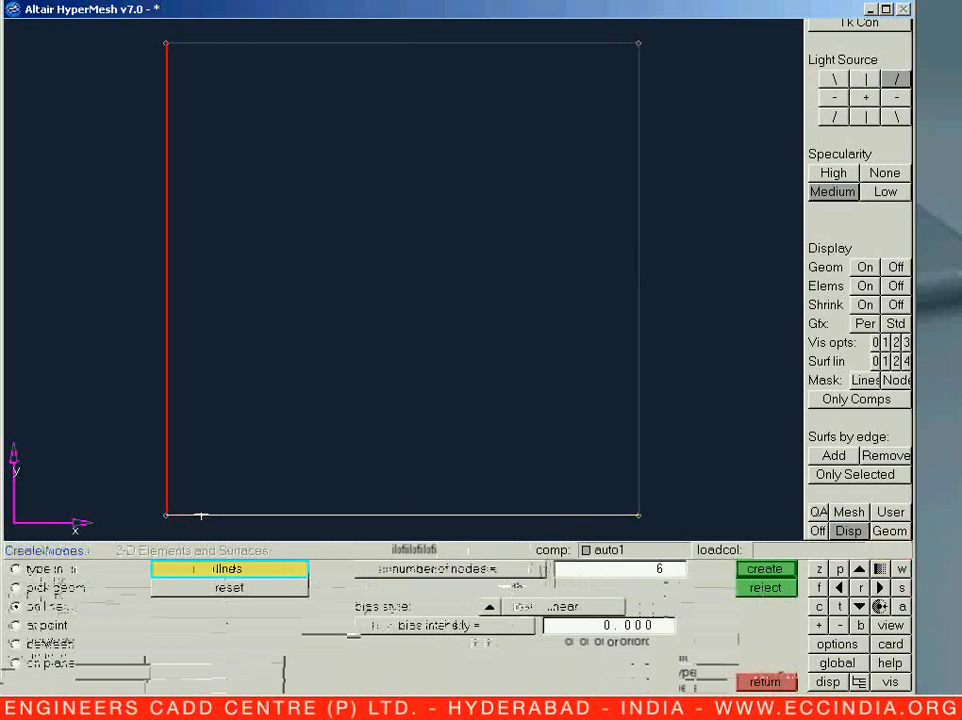
click(664, 573)
text(11)
click(666, 580)
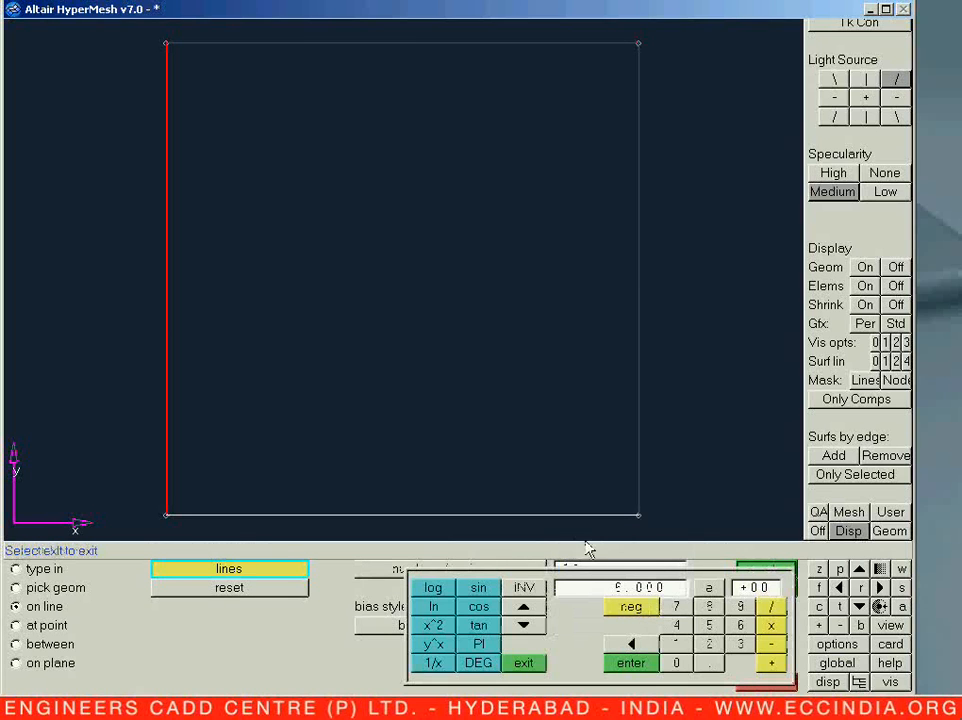
click(676, 644)
click(676, 644)
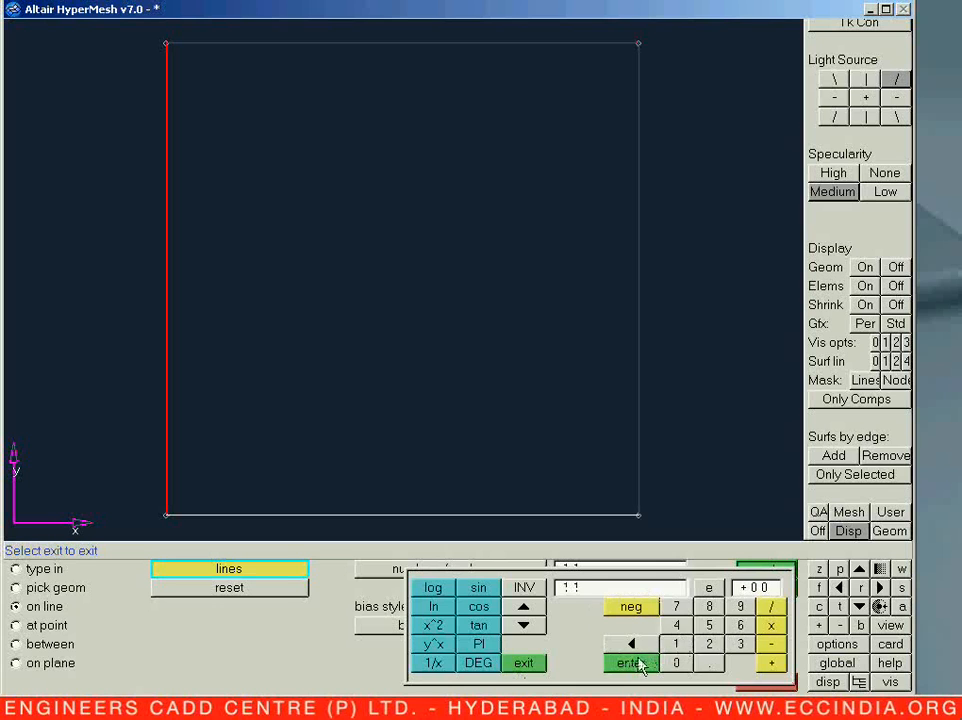
click(523, 663)
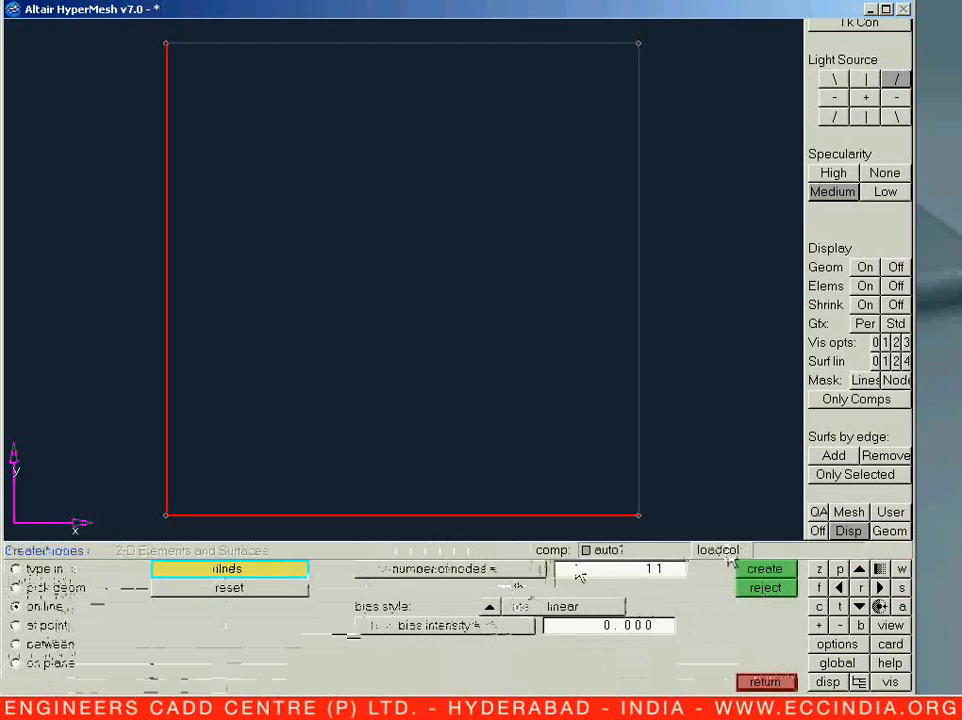
click(348, 514)
middle_click(462, 464)
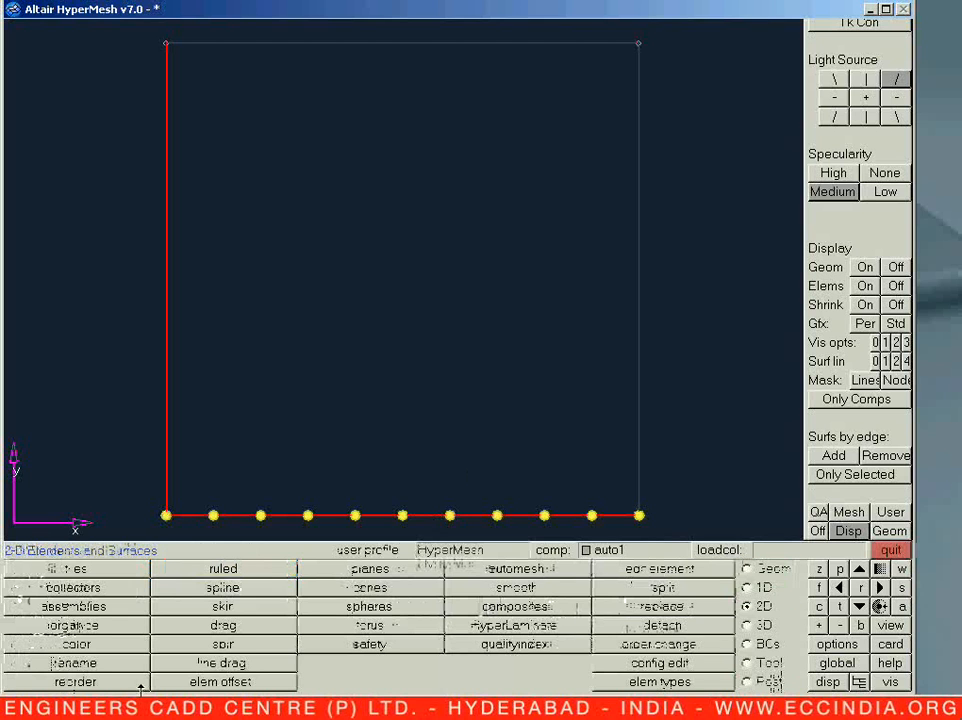
Step: Start the Drag tool and pick all 11 nodes along the lower edge in order as its node list
click(223, 625)
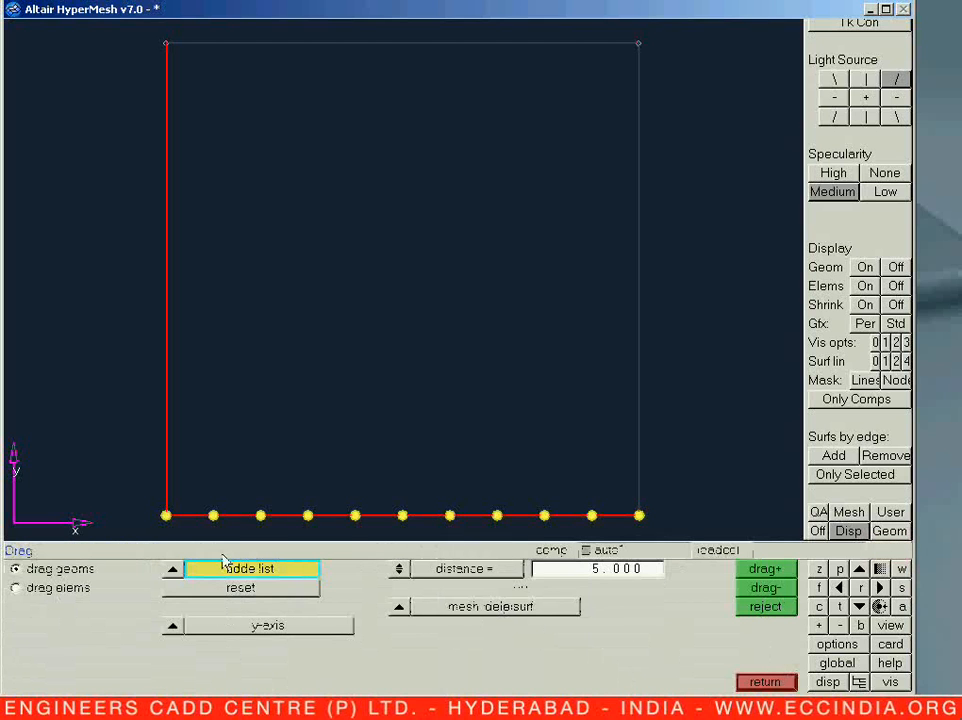
click(213, 515)
click(260, 515)
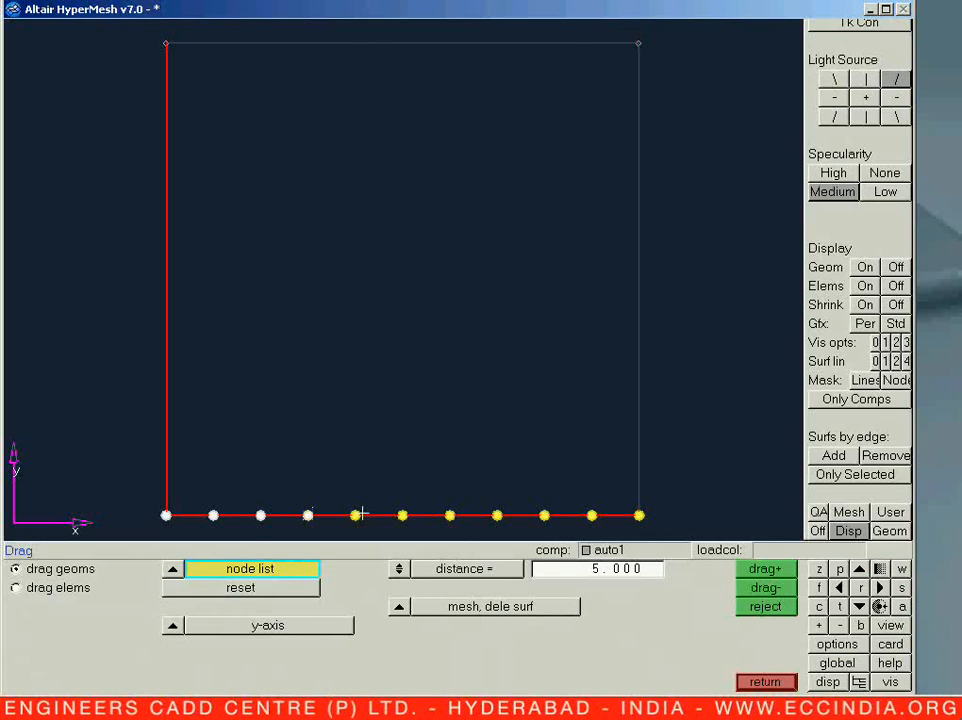
click(402, 515)
click(496, 515)
click(639, 515)
Step: Try dragging the selected nodes a distance of 10 along the y-axis and meshing with all edges recalculated at element size 1
click(548, 568)
text(10)
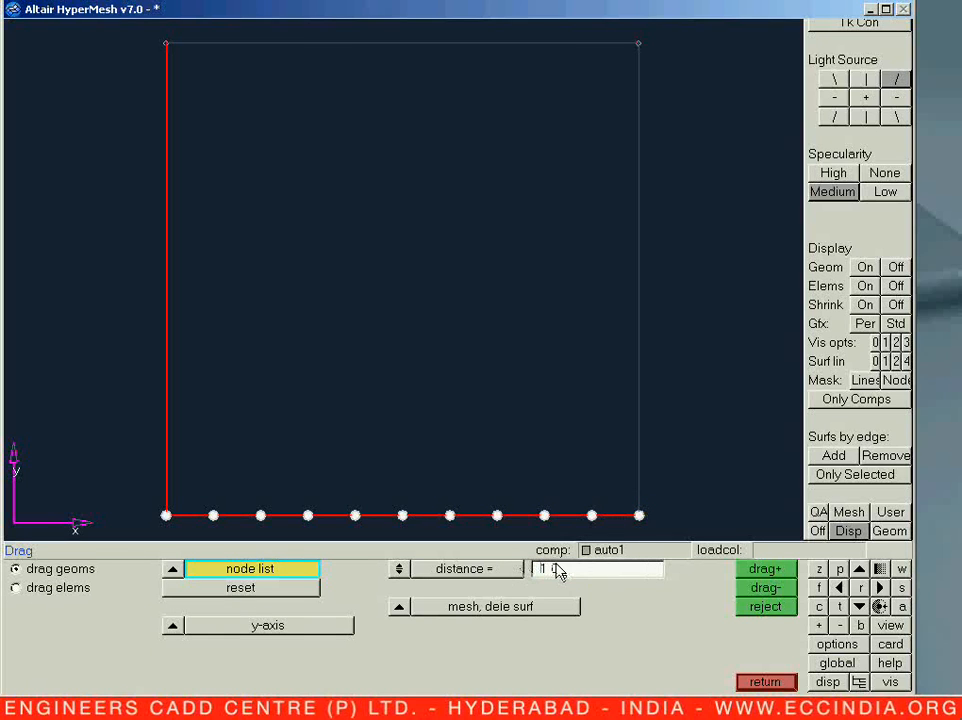
key(Return)
click(752, 577)
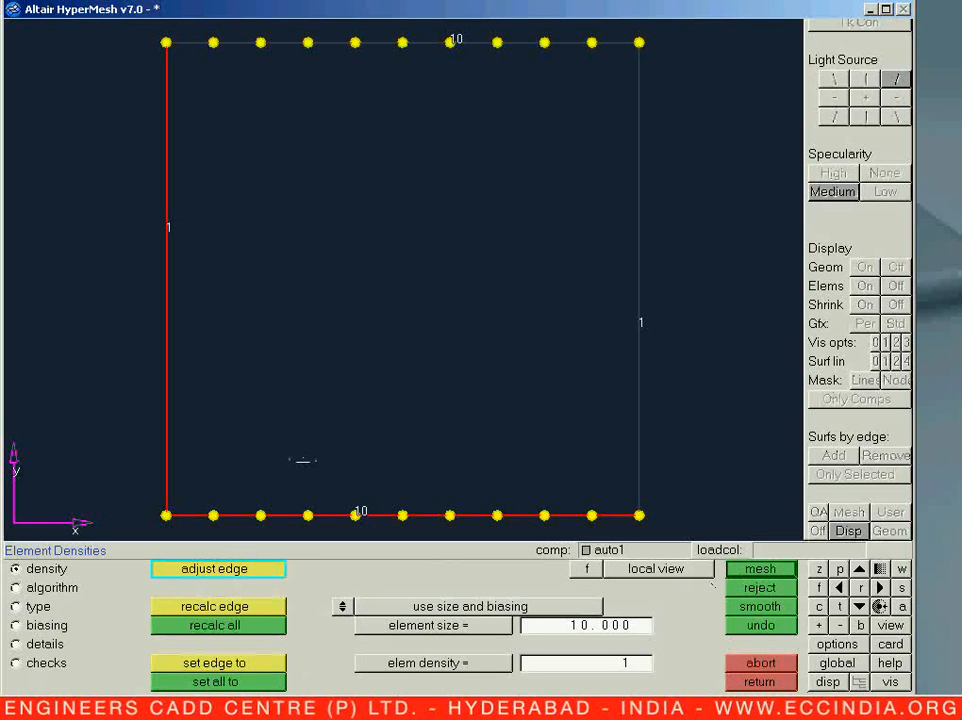
click(580, 625)
text(1)
key(Return)
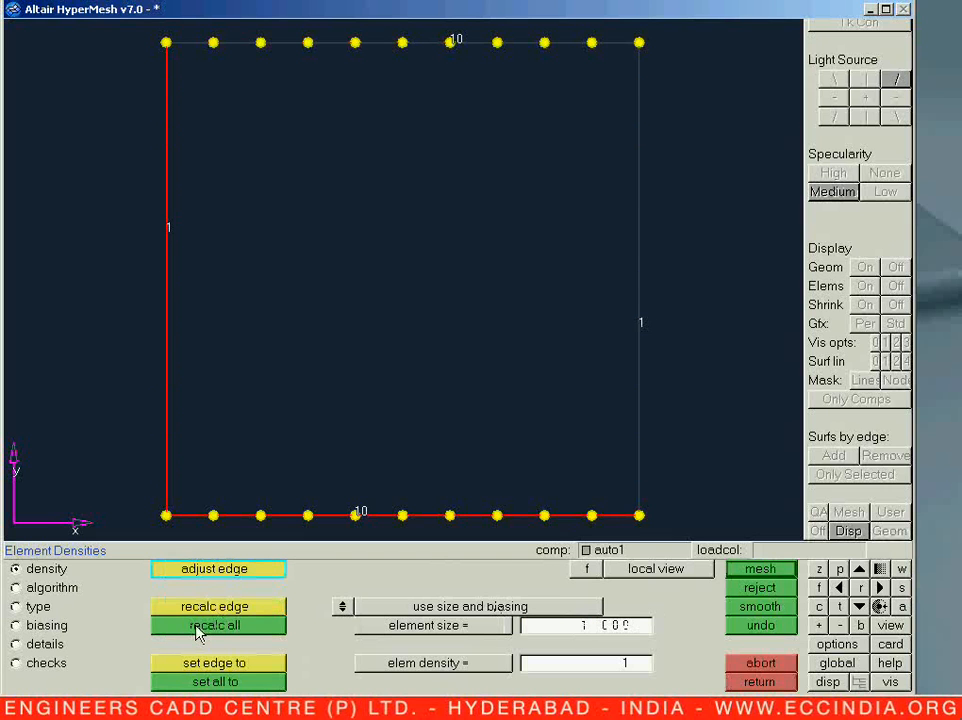
click(198, 628)
click(756, 569)
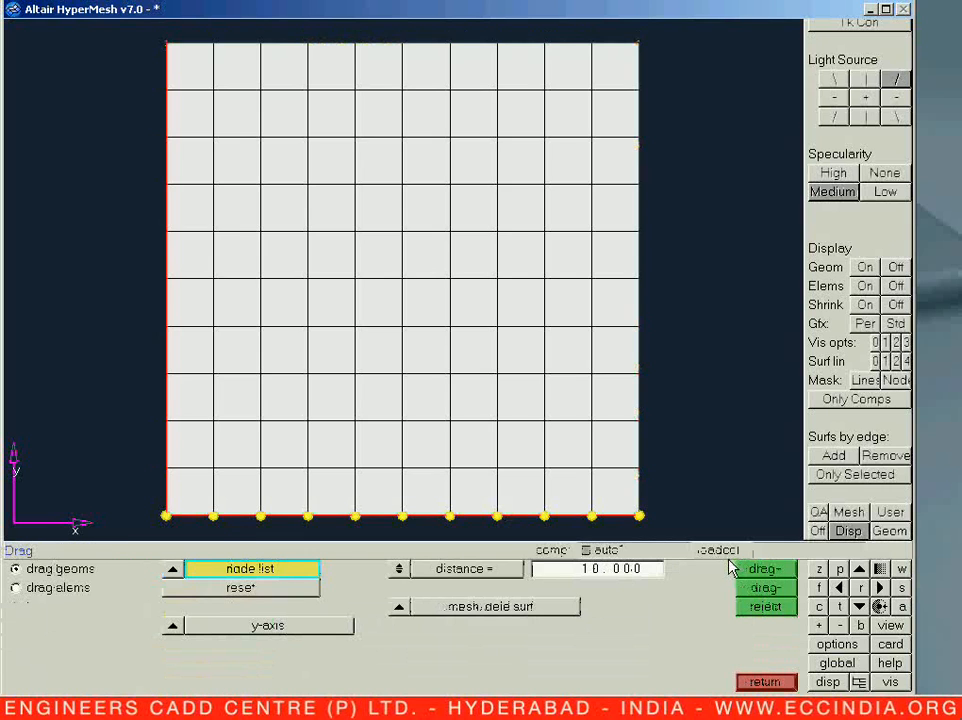
ctrl+drag(440, 430, 340, 419)
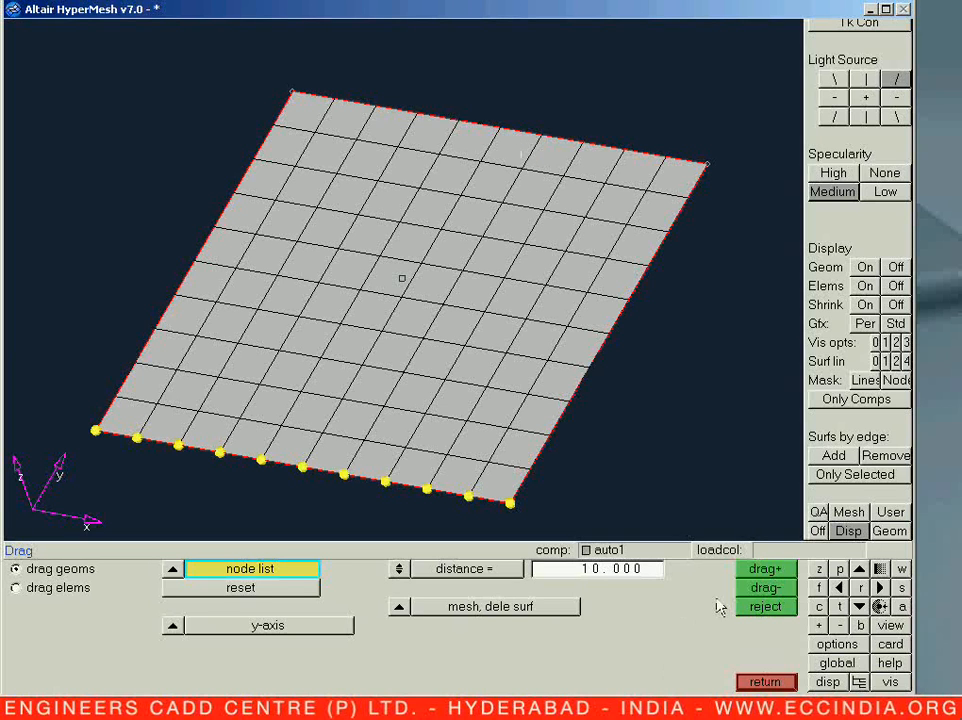
click(743, 612)
Step: Set the drag distance for the selected nodes to 5
click(591, 572)
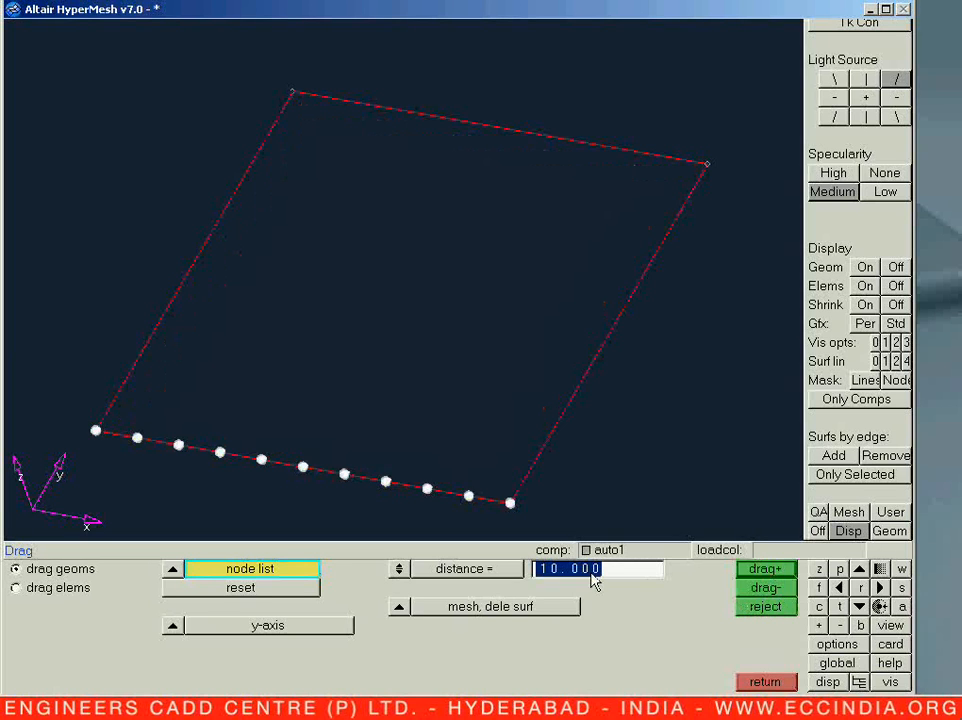
text(5)
key(Return)
Step: Try dragging the nodes and meshing the strip at element size 10 without recalculating the edge densities
click(762, 571)
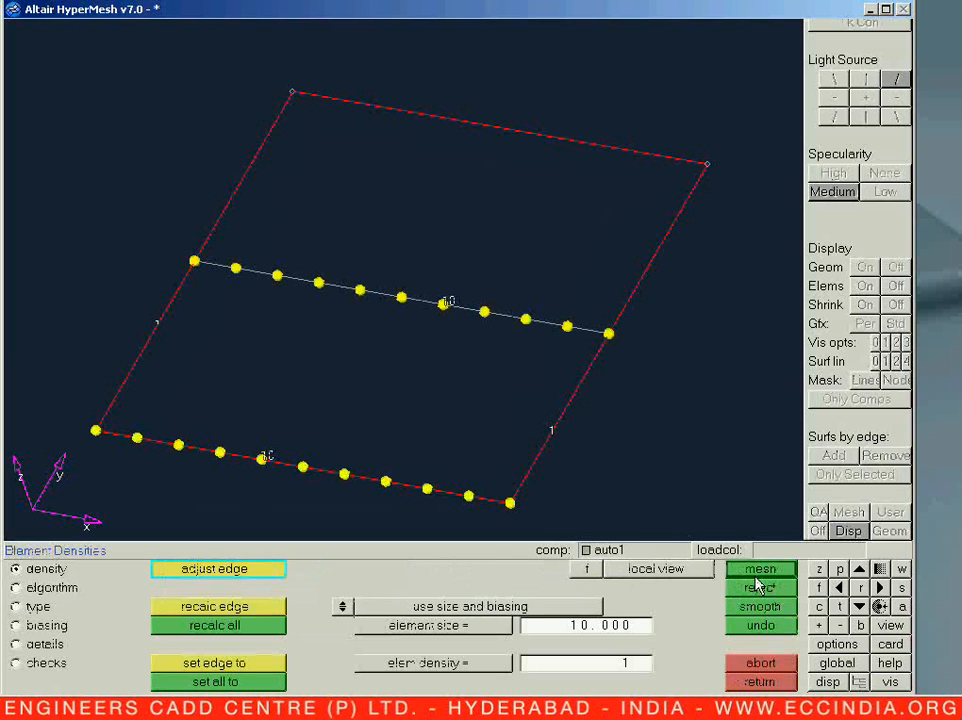
click(759, 571)
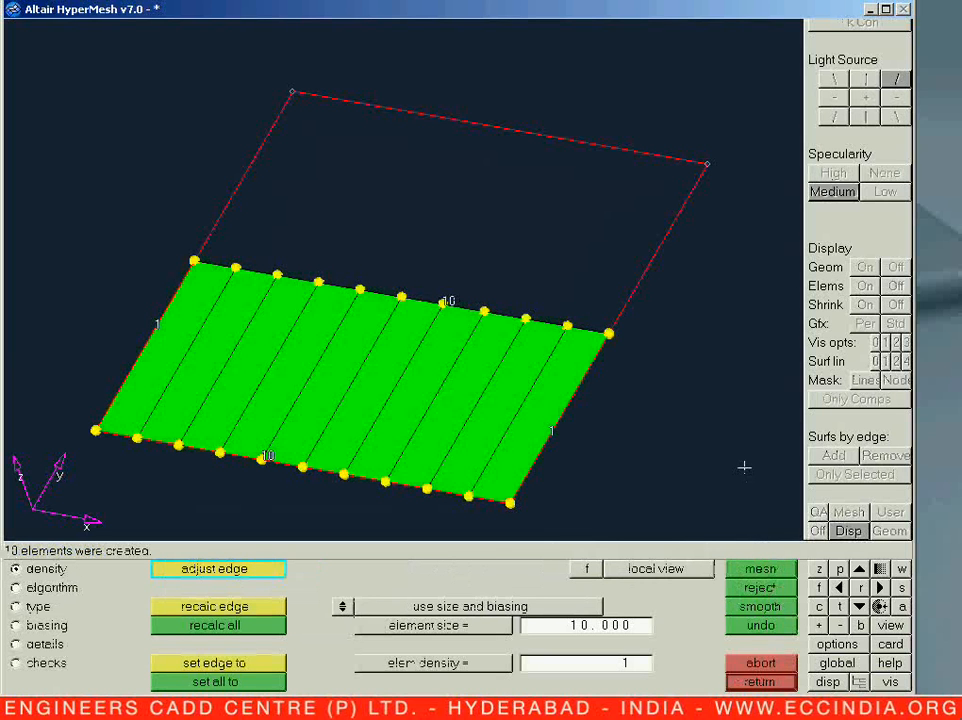
key(Escape)
click(745, 612)
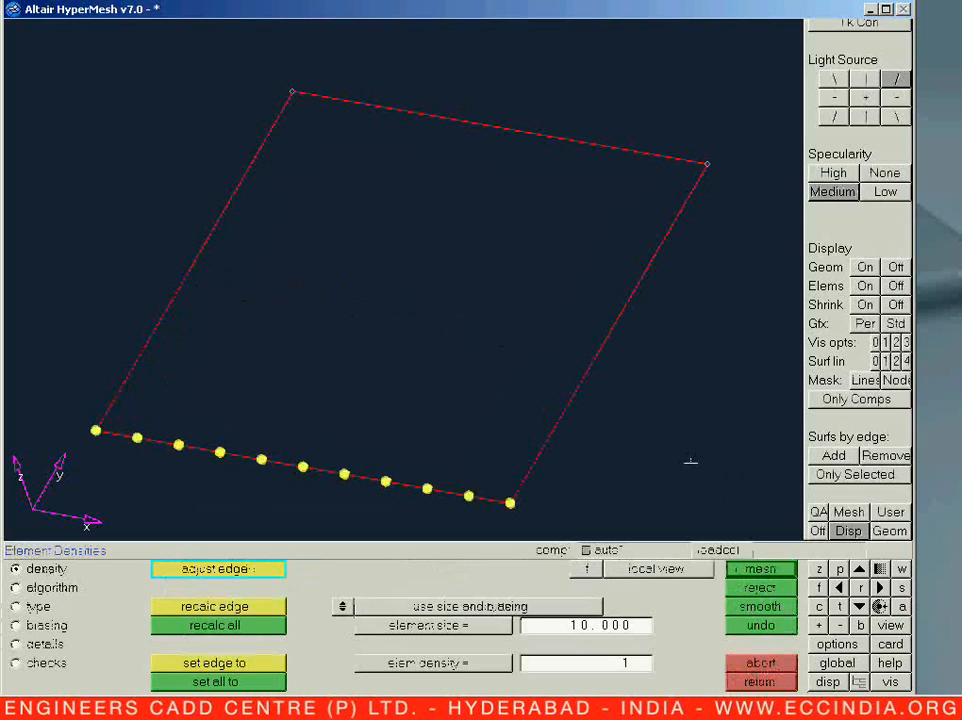
Step: Drag the nodes again and mesh the lower half of the square with all edges recalculated at element size 1
click(545, 625)
text(1)
key(Return)
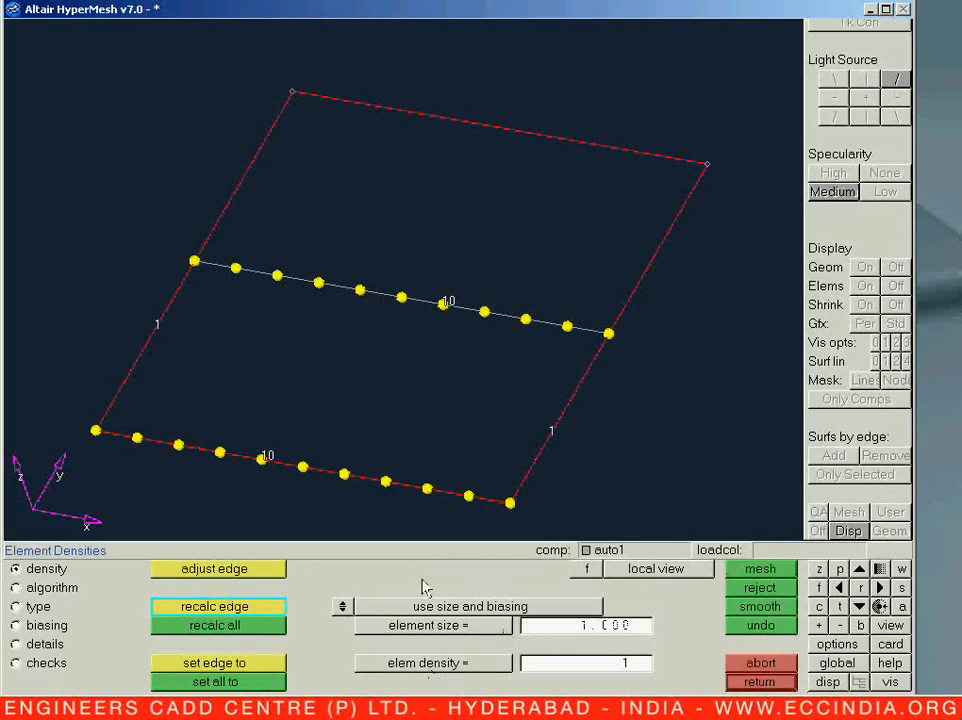
click(275, 629)
middle_click(444, 405)
middle_click(444, 405)
middle_click(444, 405)
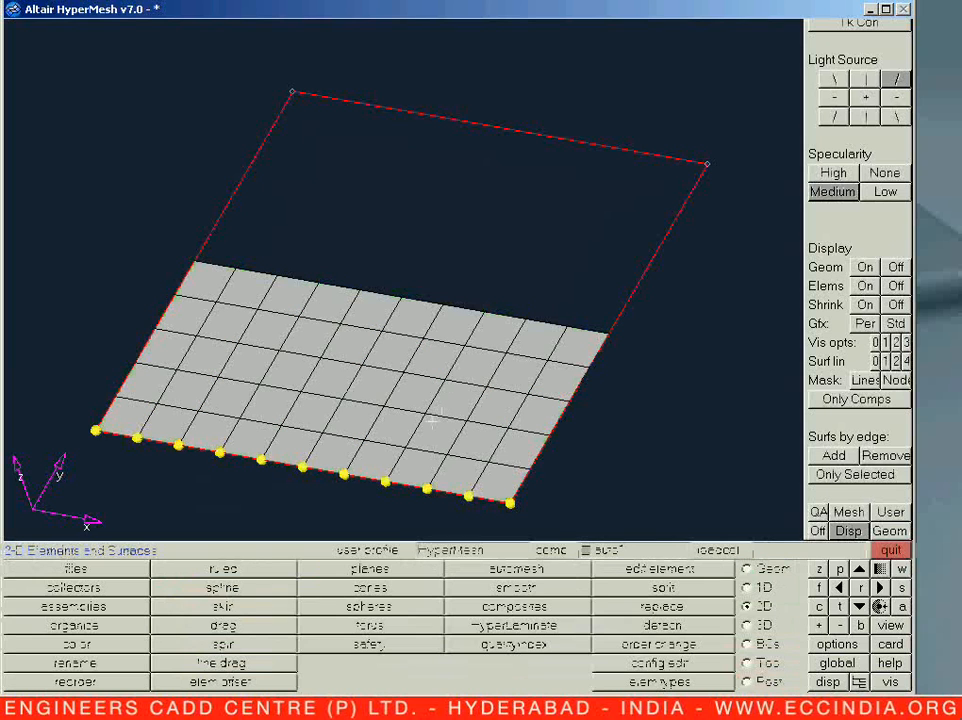
Step: Set up a ruled mesh between a node path along the mesh's free upper edge and the square's far edge line
click(223, 569)
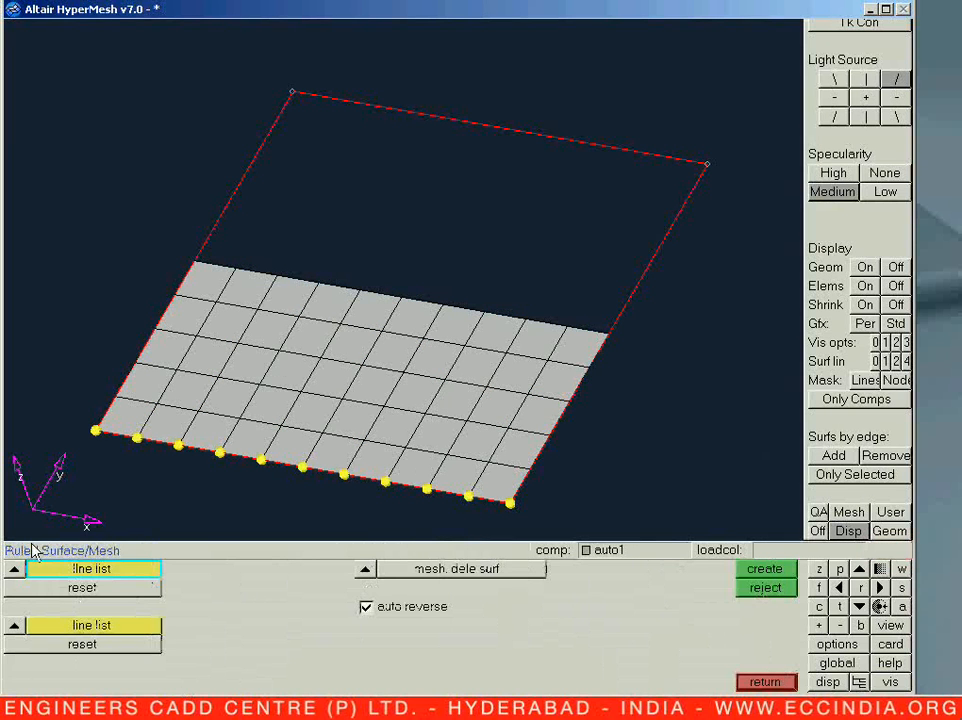
click(14, 569)
click(50, 584)
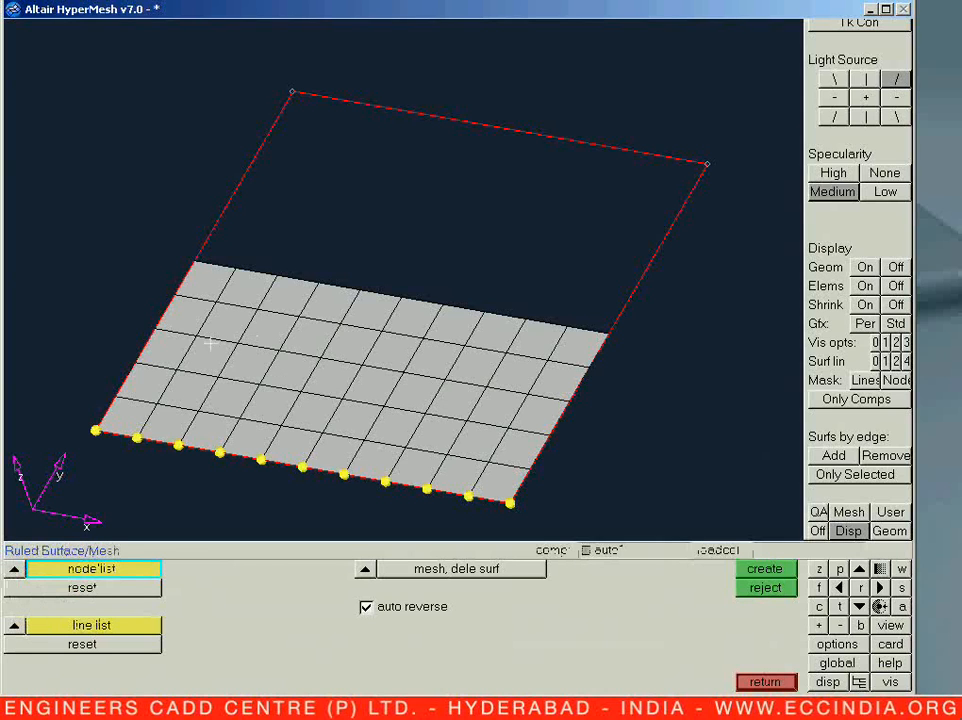
click(144, 569)
click(101, 605)
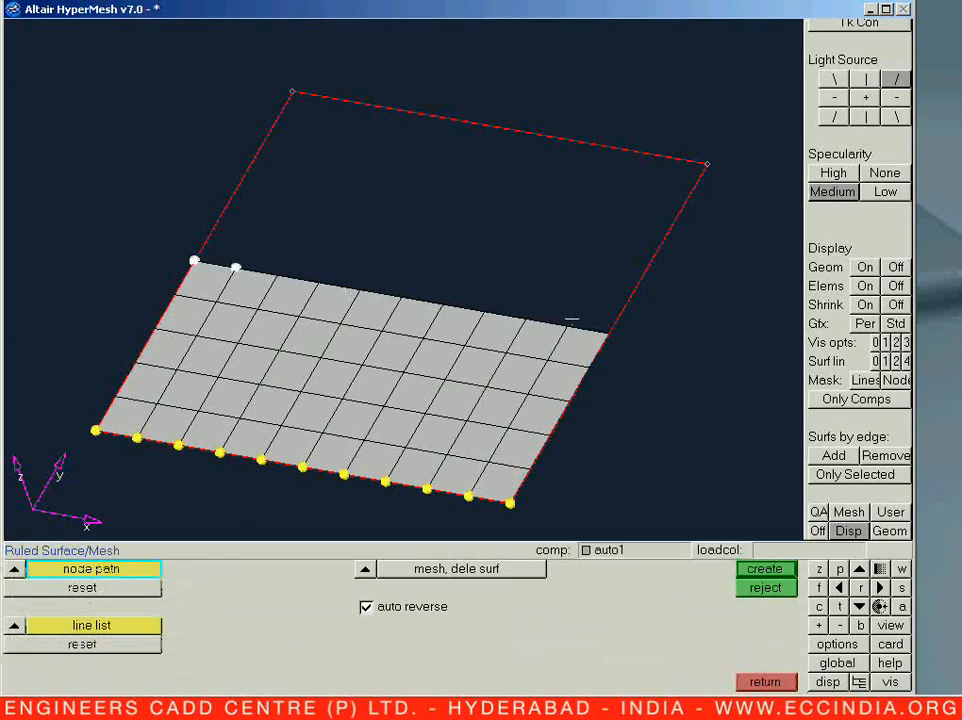
click(608, 333)
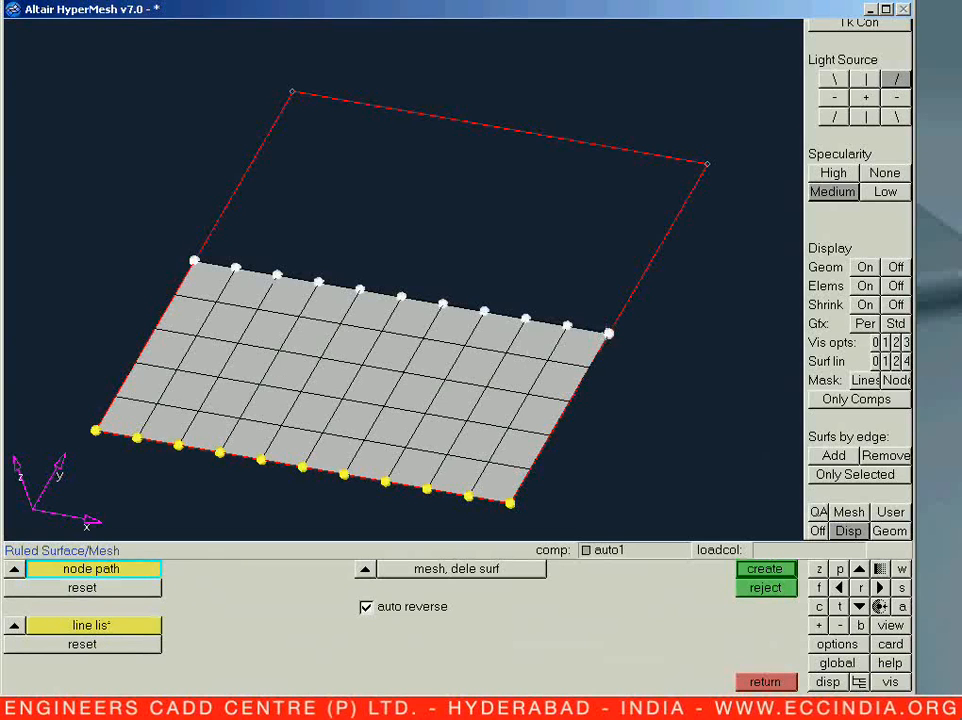
middle_click(240, 512)
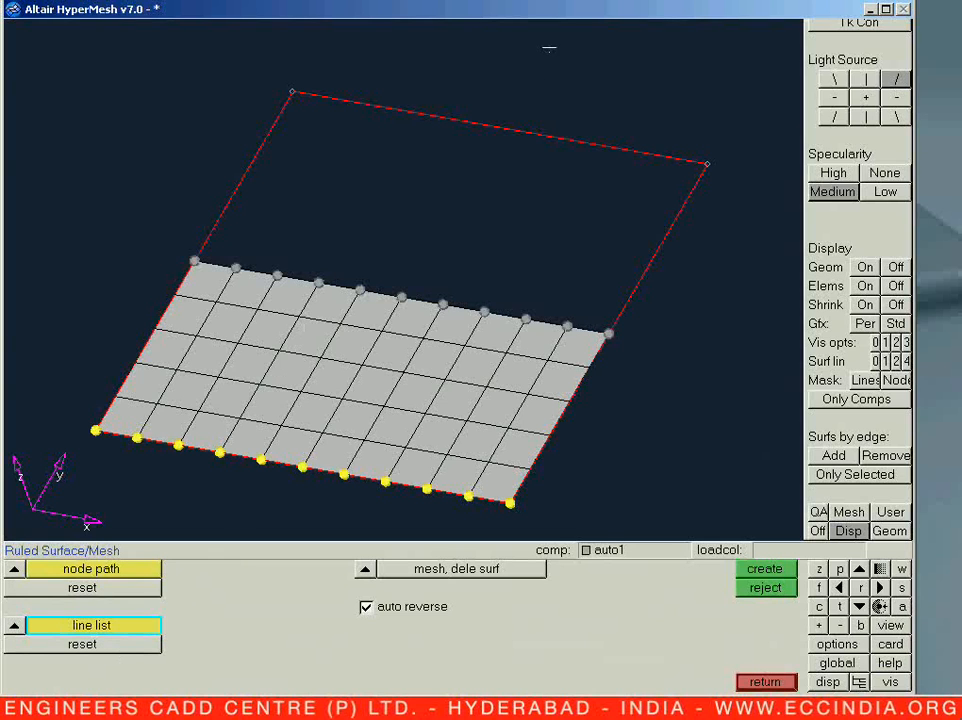
click(520, 133)
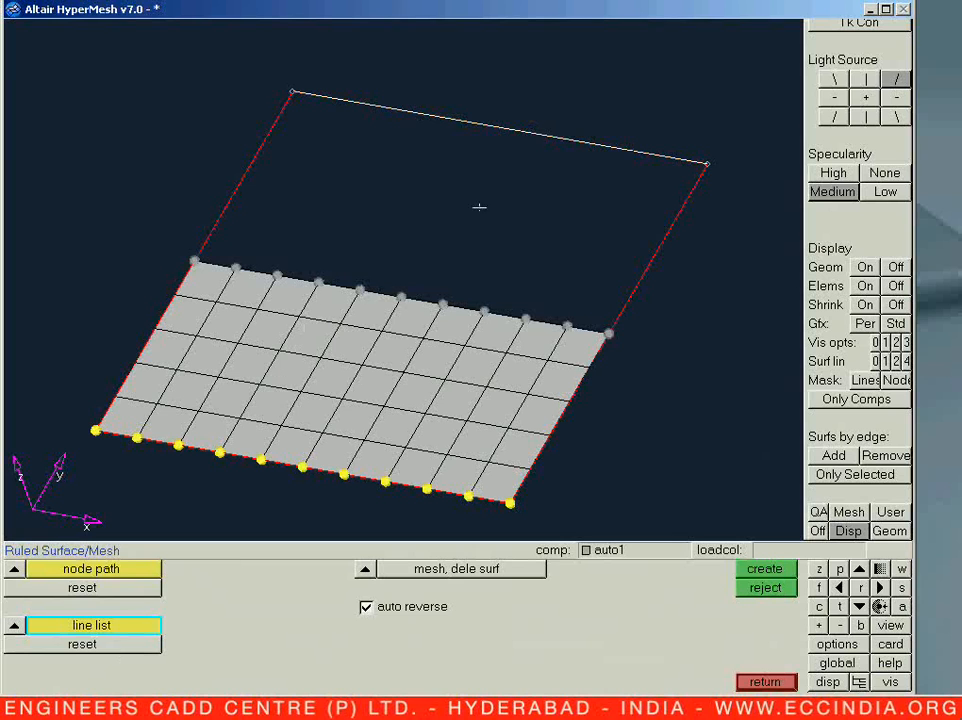
Step: Create the ruled mesh over the empty half of the square, recalculating all edges at element size 1
click(765, 569)
click(575, 625)
text(1)
key(Return)
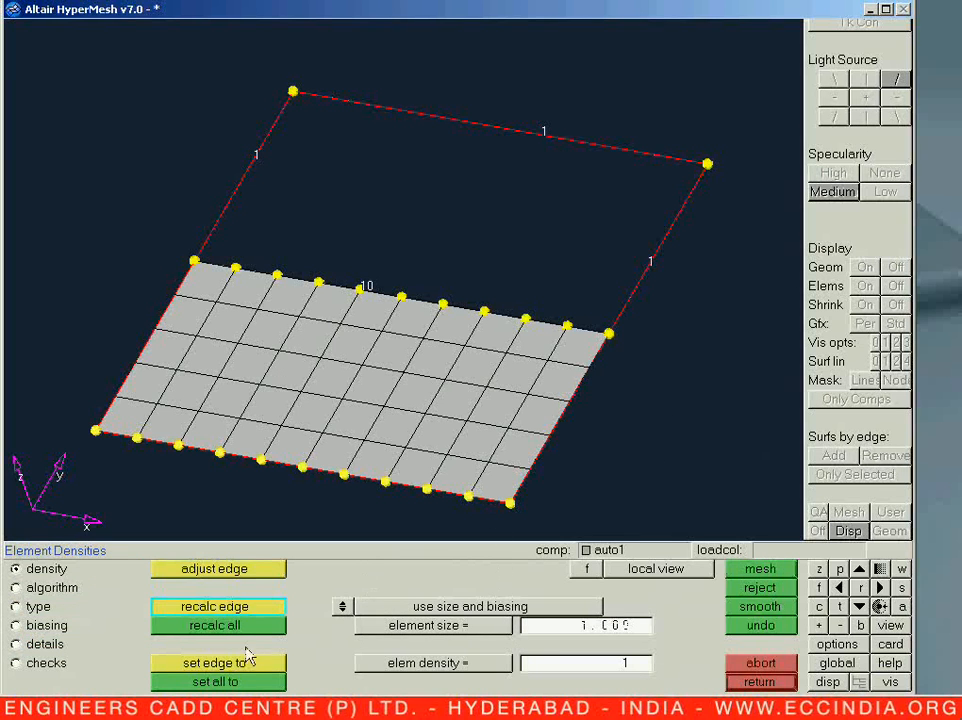
click(255, 676)
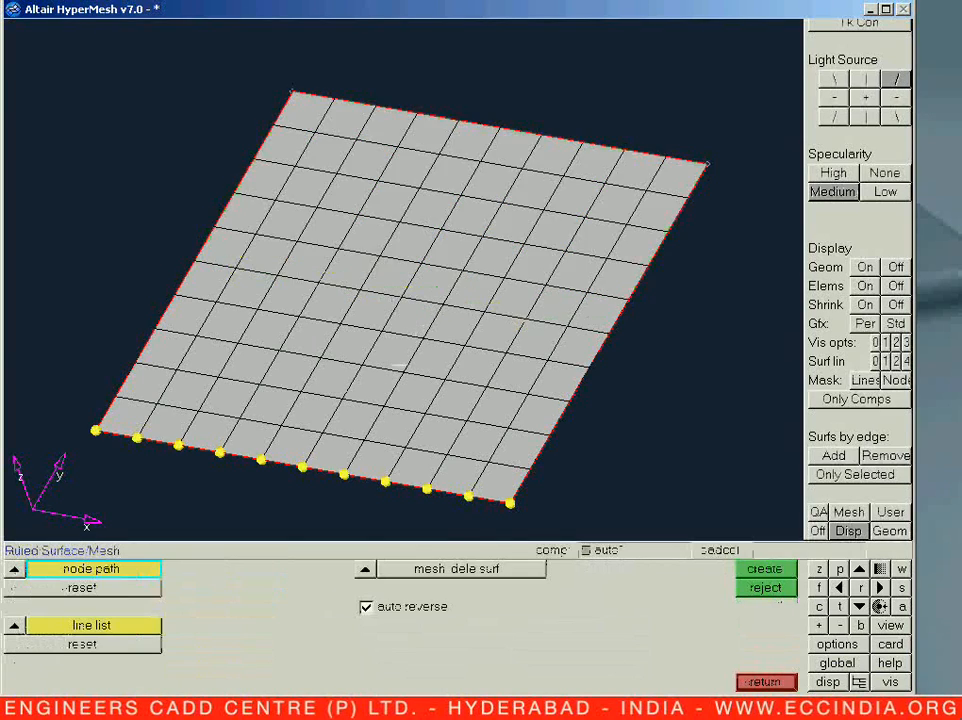
ctrl+drag(395, 300, 339, 414)
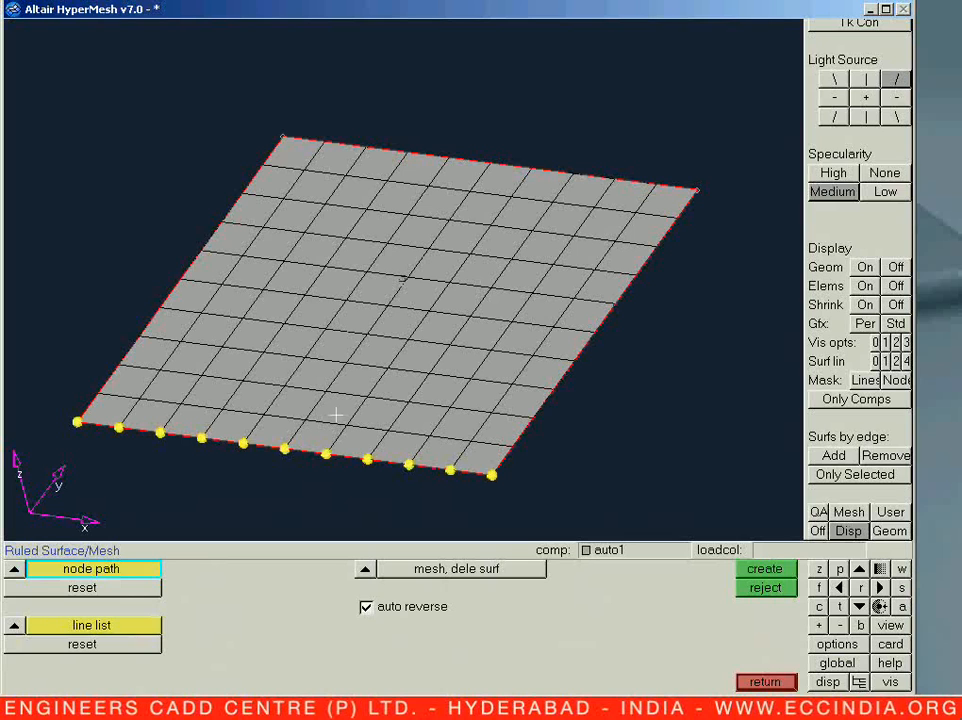
key(Escape)
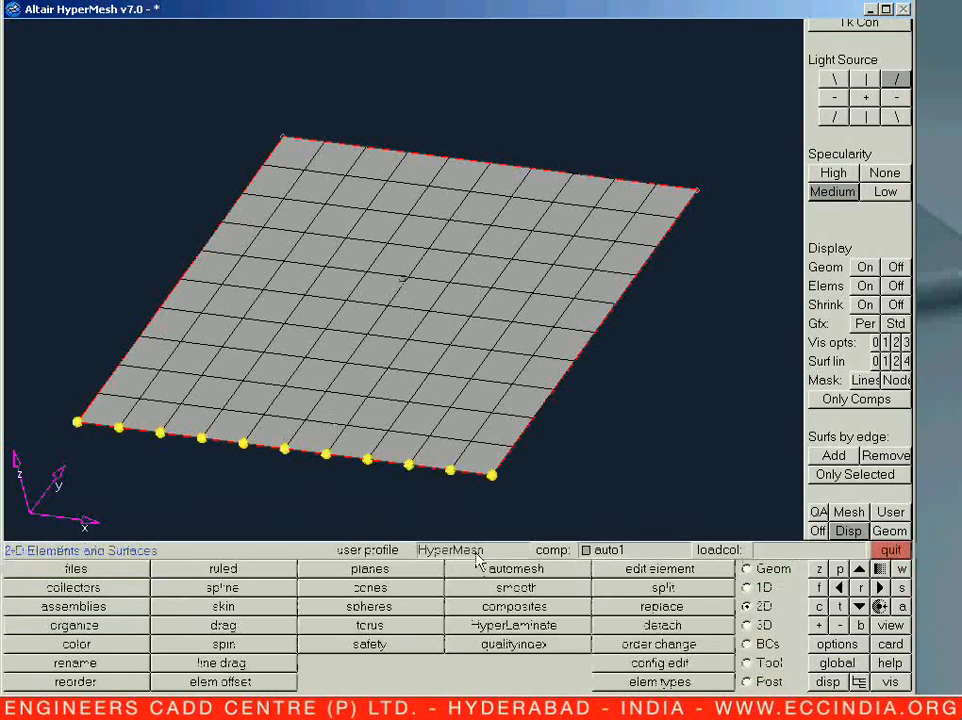